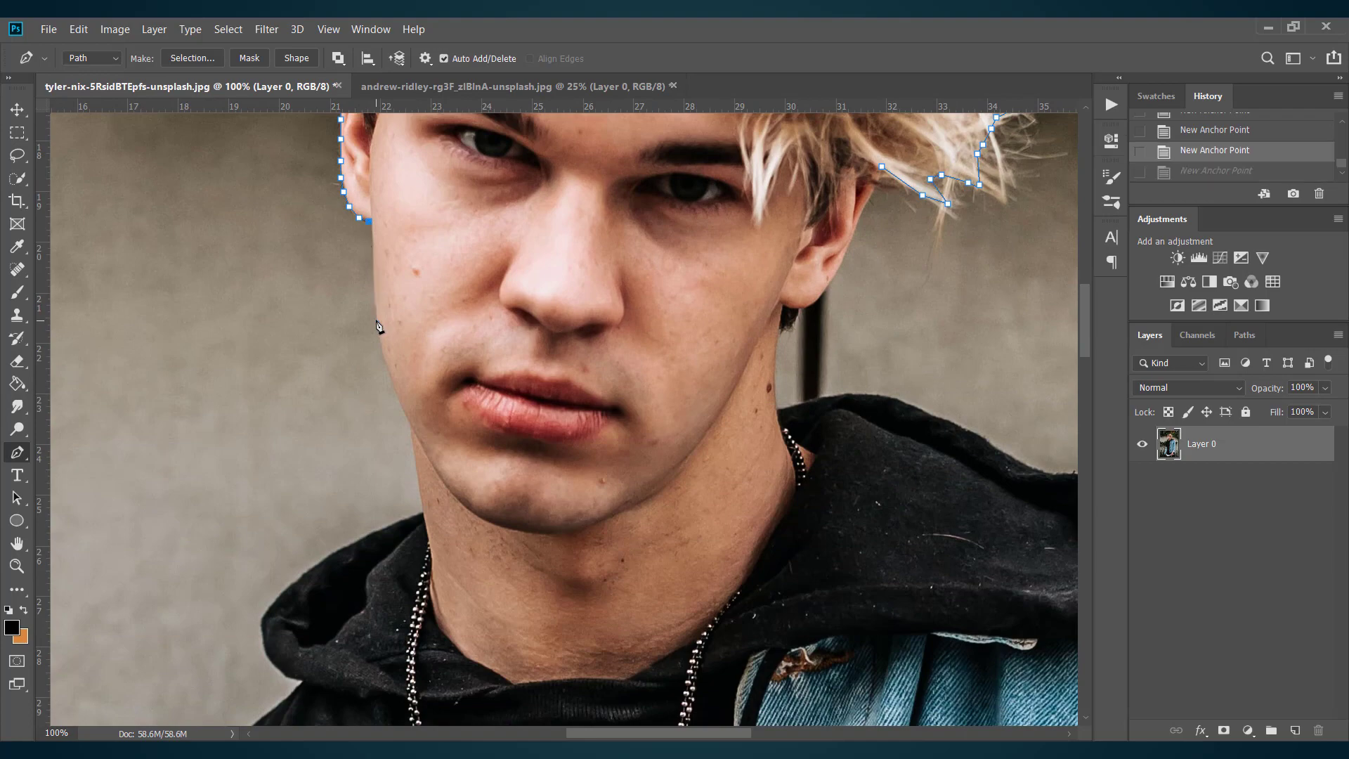
# Step: Continue the Pen path along the left cheek and jaw down to where the neck meets the hood
pyautogui.click(373, 241)
pyautogui.click(374, 302)
pyautogui.click(380, 344)
pyautogui.click(392, 377)
pyautogui.click(402, 408)
pyautogui.click(408, 419)
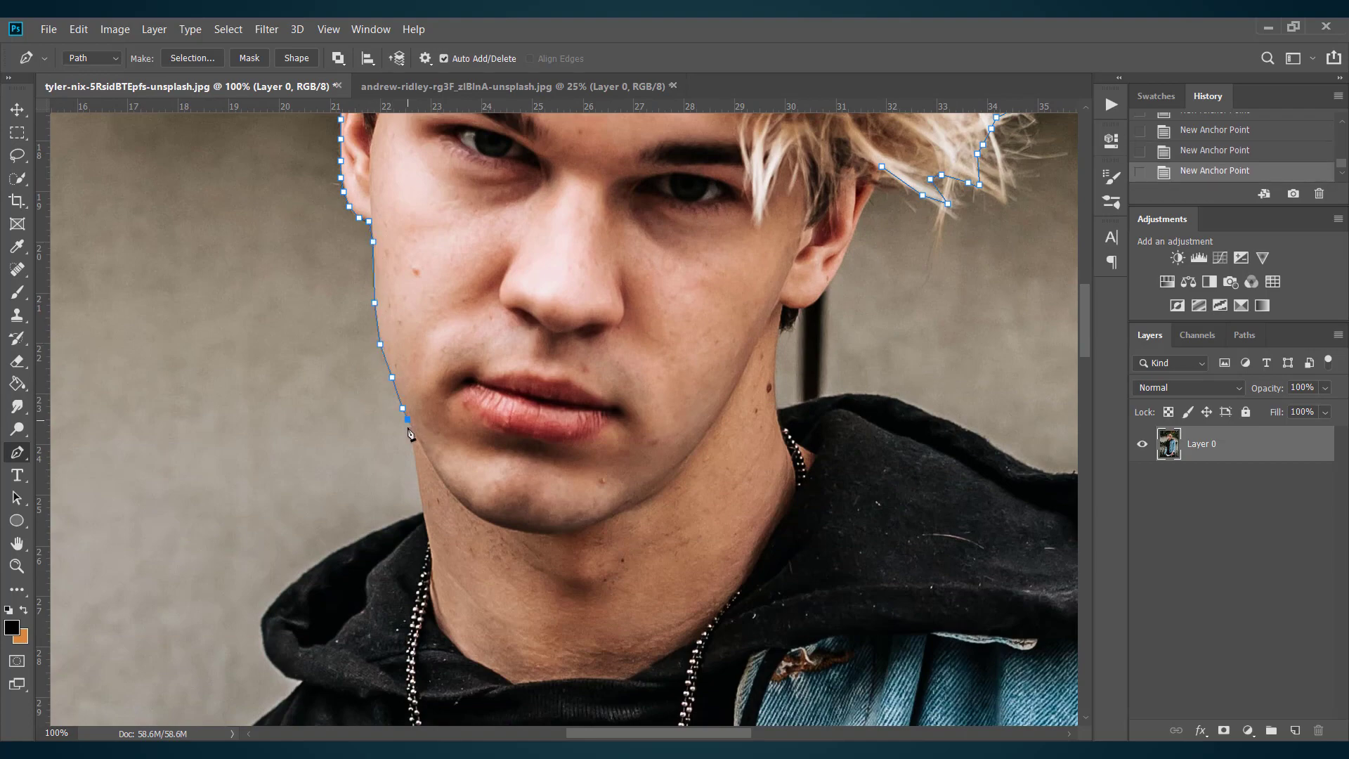
pyautogui.click(422, 510)
# Step: Trace the upper outer edge of the hood with anchor points, curving down toward its left side
pyautogui.scroll(-4, 422, 511)
pyautogui.click(405, 367)
pyautogui.click(380, 376)
pyautogui.click(363, 384)
pyautogui.click(343, 393)
pyautogui.click(323, 404)
pyautogui.click(308, 414)
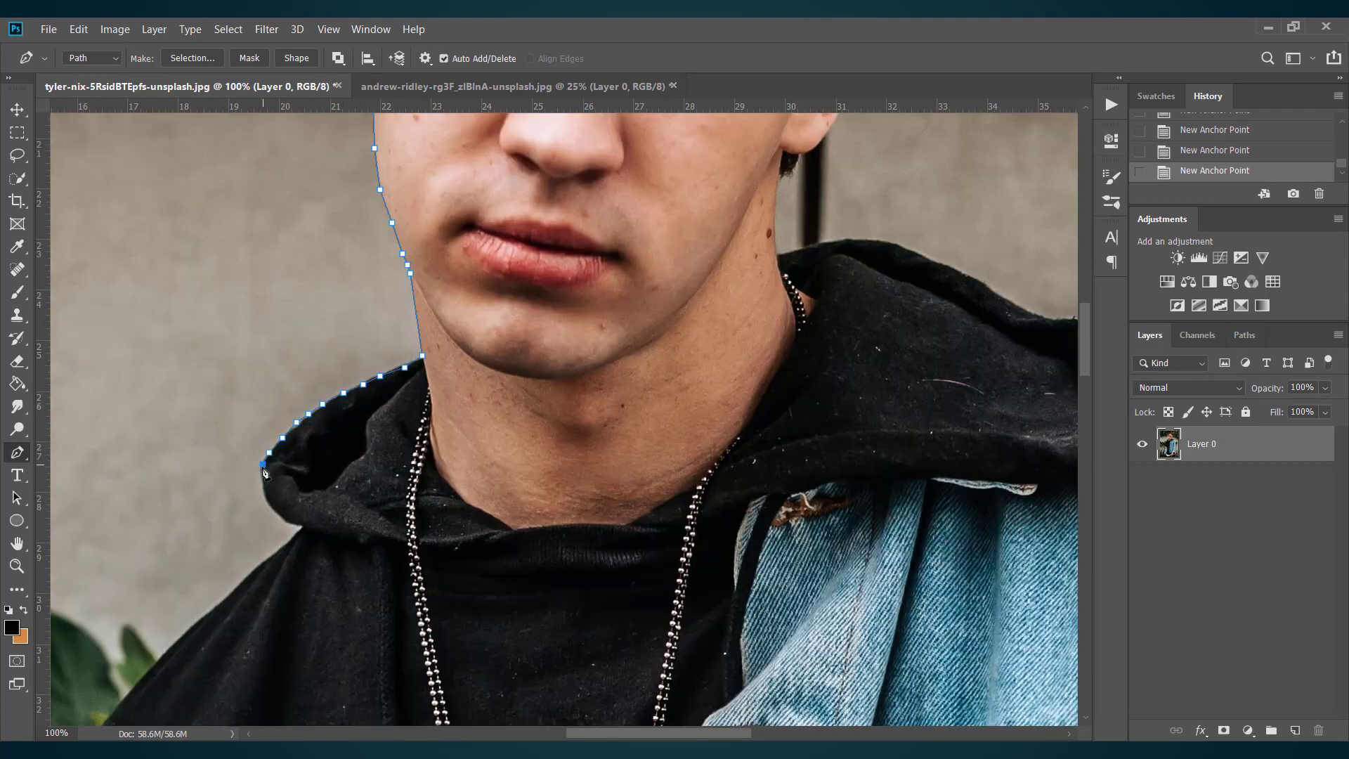
# Step: Extend the path from the base of the hood down the slope of the black hoodie's left shoulder
pyautogui.scroll(-5, 351, 532)
pyautogui.hscroll(-8, 352, 532)
pyautogui.click(674, 340)
pyautogui.click(653, 357)
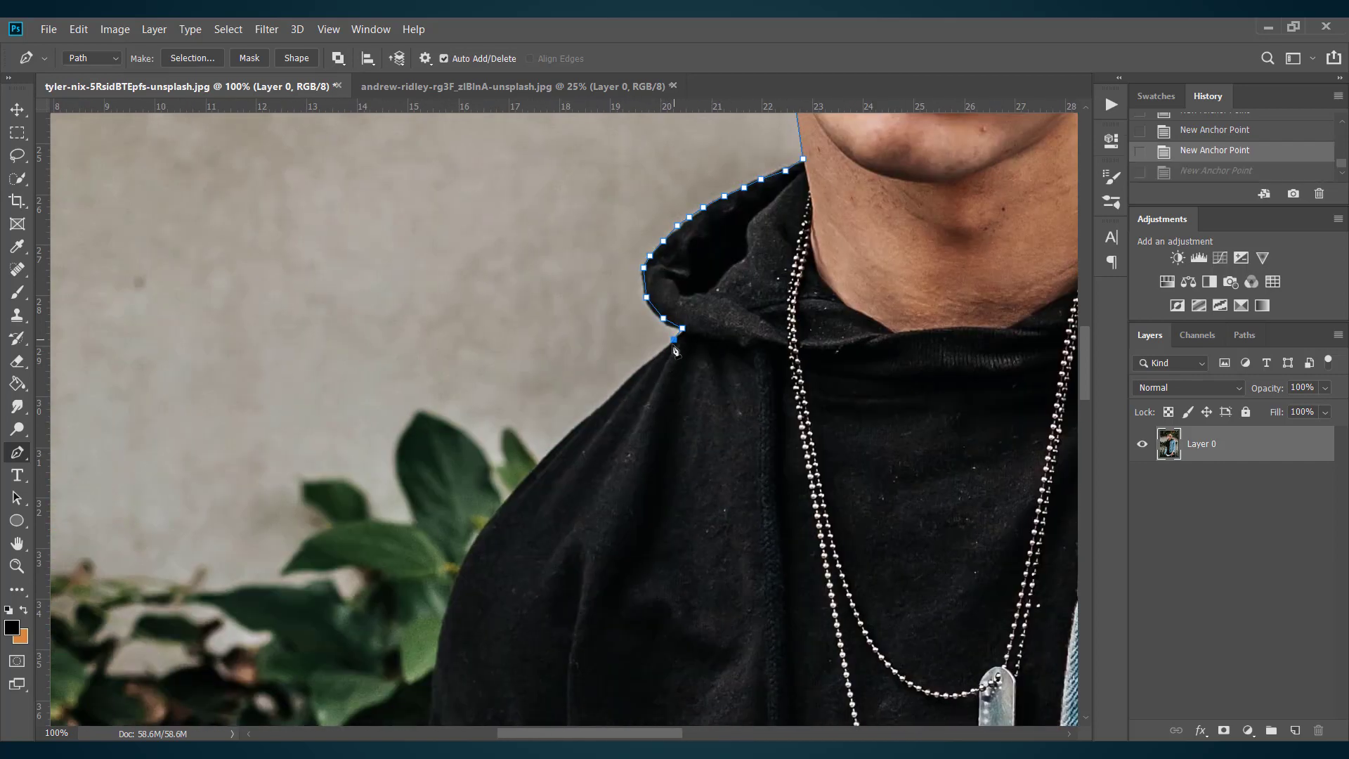
pyautogui.click(635, 378)
pyautogui.click(612, 400)
pyautogui.click(594, 415)
pyautogui.click(575, 426)
pyautogui.click(541, 459)
pyautogui.click(507, 498)
# Step: Outline the outer edge of the black upper sleeve, curving the path around below the shoulder
pyautogui.scroll(-7, 507, 498)
pyautogui.moveTo(434, 432); pyautogui.dragTo(434, 560)
pyautogui.keyDown('alt'); pyautogui.click(434, 432); pyautogui.keyUp('alt')
pyautogui.scroll(-4, 434, 433)
pyautogui.click(422, 399)
pyautogui.click(424, 481)
pyautogui.scroll(-5, 424, 481)
pyautogui.click(429, 376)
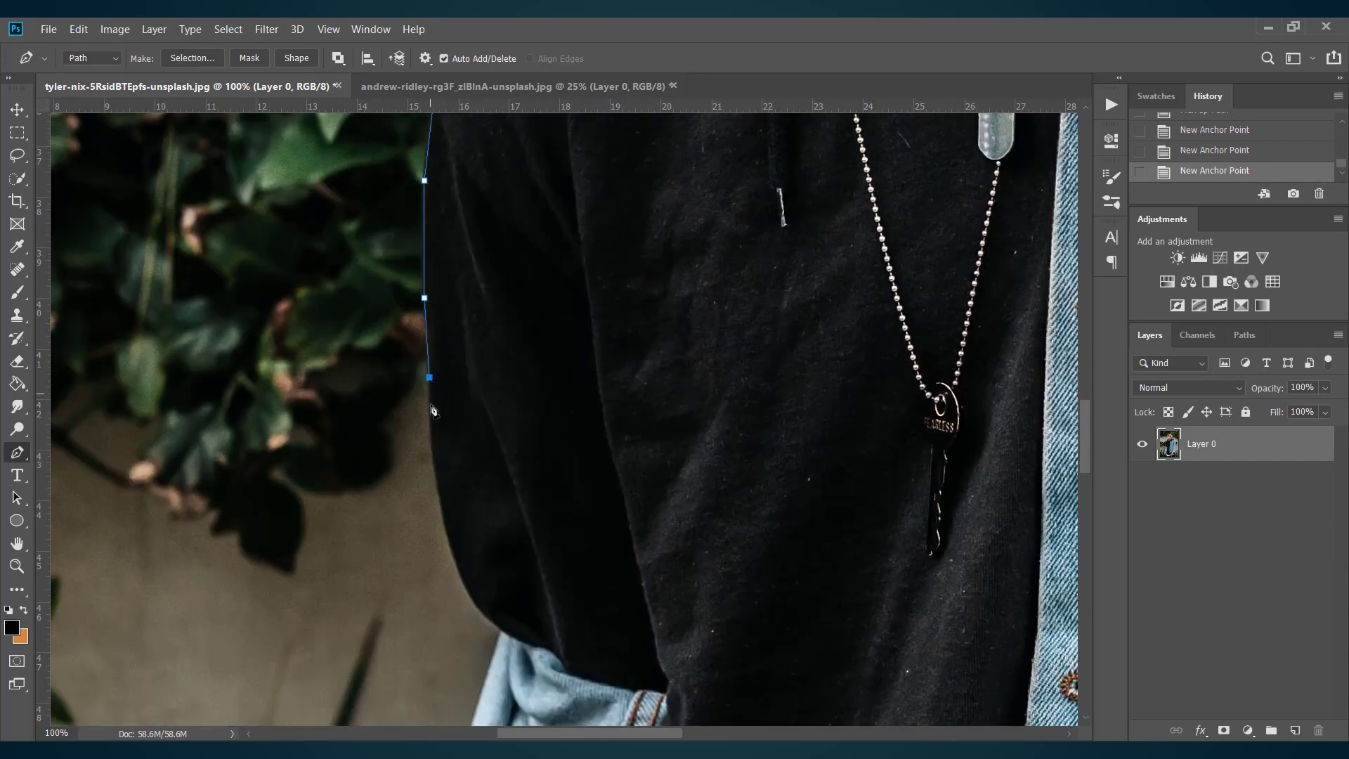
pyautogui.click(433, 462)
# Step: Trace the lower curve of the black sleeve to where it meets the denim jacket
pyautogui.scroll(-4, 433, 461)
pyautogui.click(452, 406)
pyautogui.click(470, 444)
pyautogui.click(500, 472)
# Step: Trace the outer edge of the hanging denim sleeve from the black hoodie down to its middle section
pyautogui.scroll(-8, 511, 478)
pyautogui.click(428, 499)
pyautogui.click(416, 463)
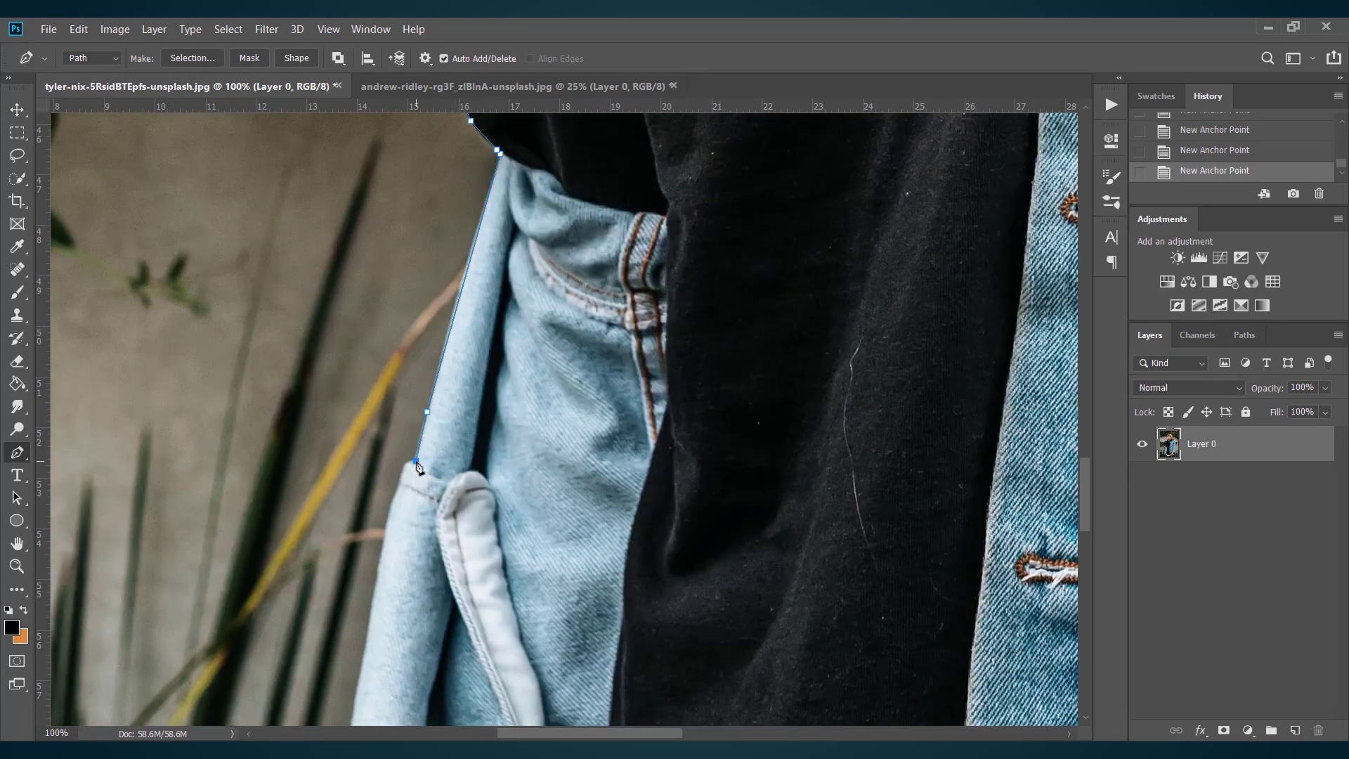
pyautogui.click(405, 465)
pyautogui.scroll(-5, 406, 465)
pyautogui.click(370, 441)
pyautogui.scroll(-5, 370, 441)
pyautogui.click(352, 356)
pyautogui.click(346, 416)
pyautogui.scroll(-5, 346, 416)
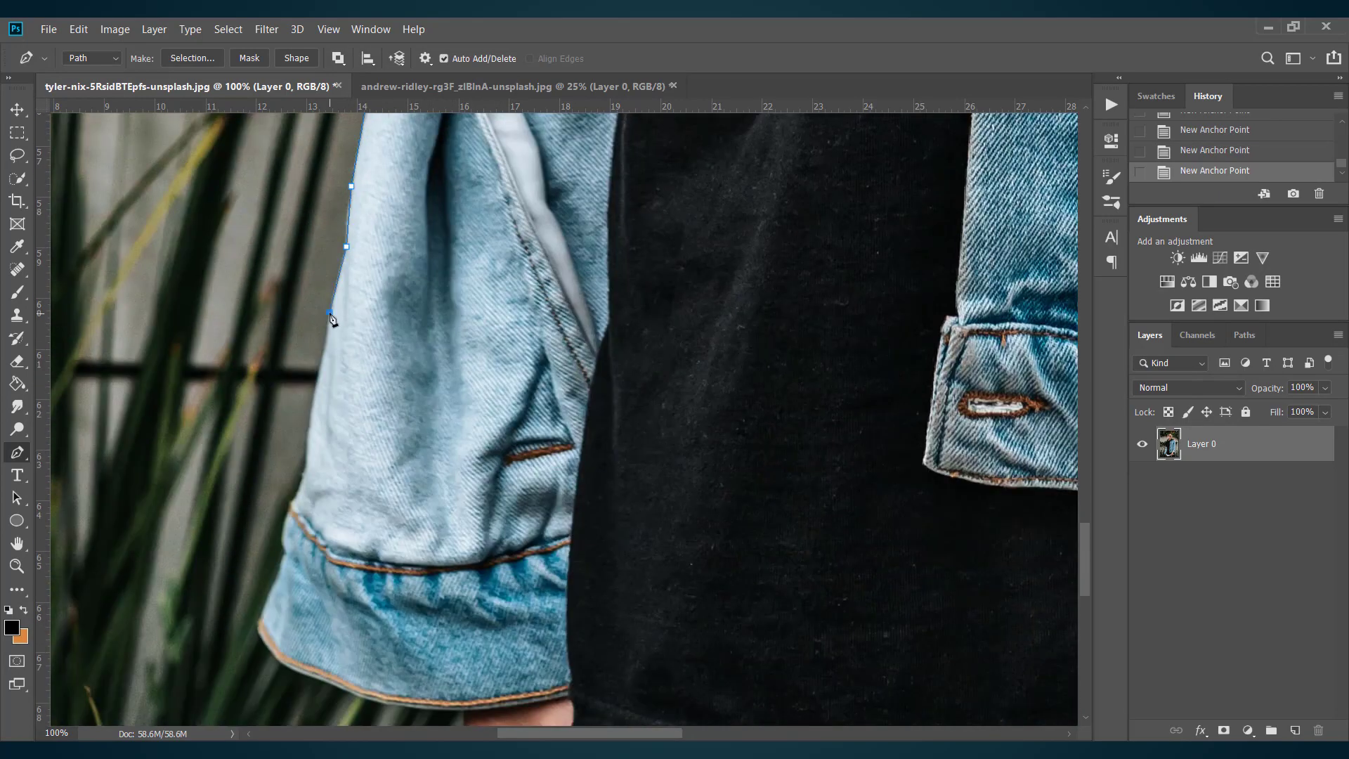
# Step: Continue the outline down the lower denim sleeve to the orange-stitched cuff seam
pyautogui.click(330, 312)
pyautogui.click(318, 370)
pyautogui.click(310, 419)
pyautogui.click(307, 449)
pyautogui.click(305, 473)
pyautogui.click(299, 489)
pyautogui.click(289, 503)
# Step: Outline the outer side of the denim cuff down to its lower corner
pyautogui.scroll(-4, 289, 534)
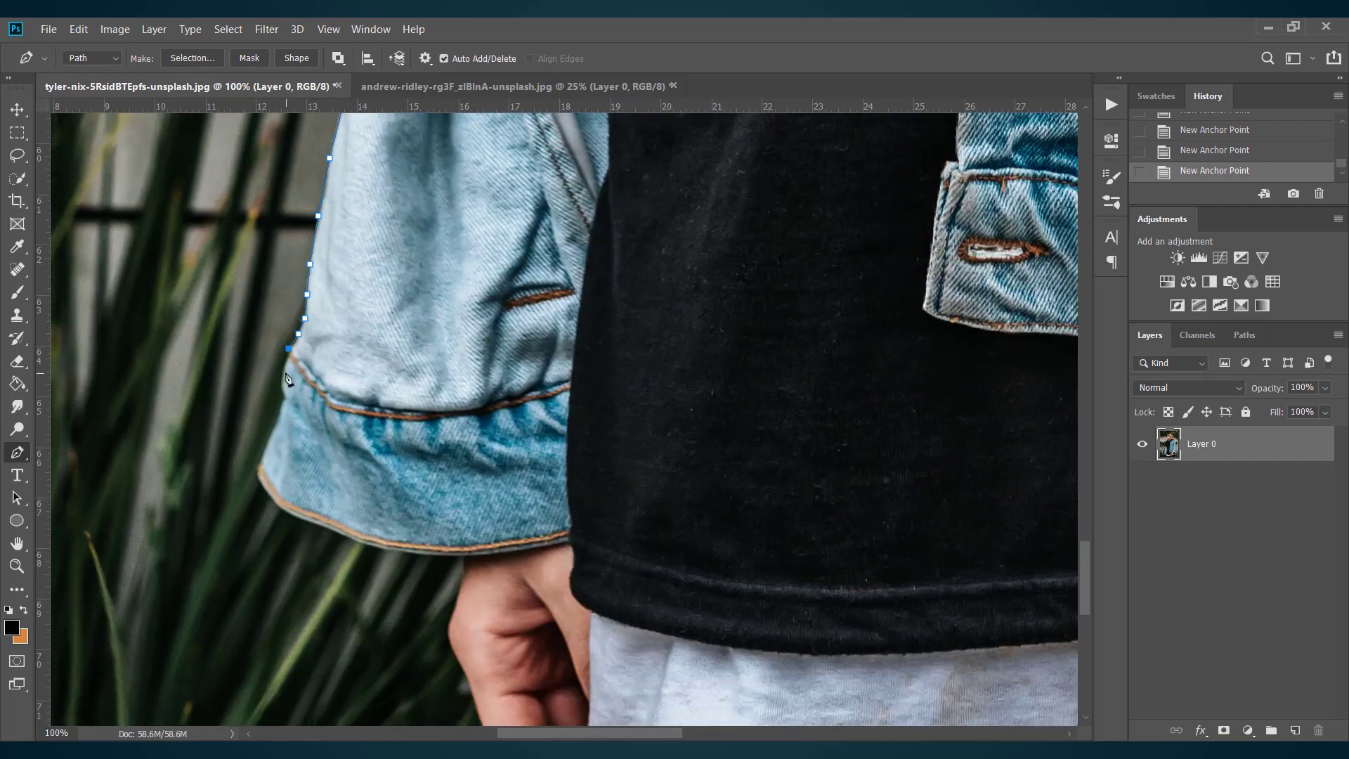
pyautogui.scroll(-2, 265, 469)
pyautogui.click(258, 396)
pyautogui.click(257, 404)
# Step: Trace the bottom hem of the denim cuff across to the wrist
pyautogui.click(277, 437)
pyautogui.click(295, 445)
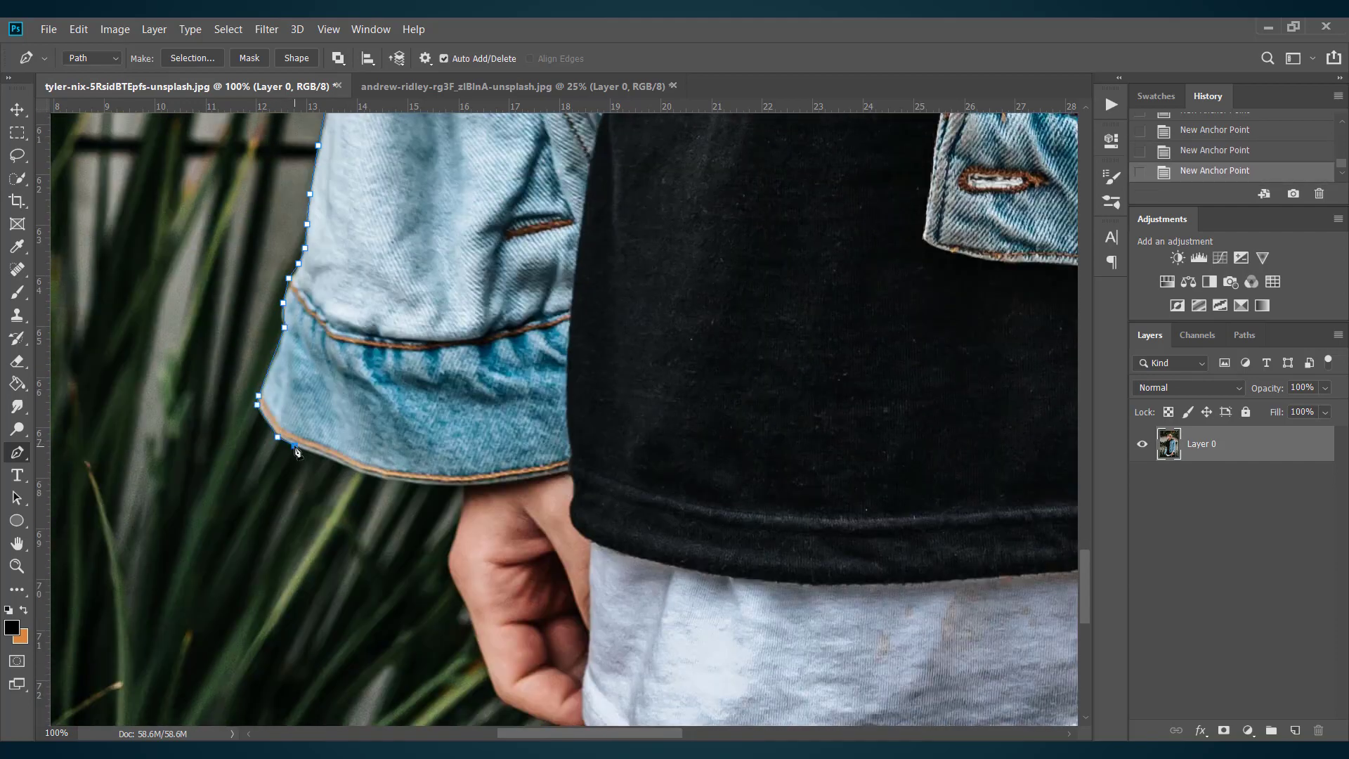
pyautogui.click(319, 454)
pyautogui.click(339, 463)
pyautogui.click(362, 473)
pyautogui.click(448, 485)
pyautogui.click(463, 486)
# Step: Outline the hand below the cuff, following the back of the hand and the curled fingers at 200% zoom
pyautogui.scroll(-4, 467, 502)
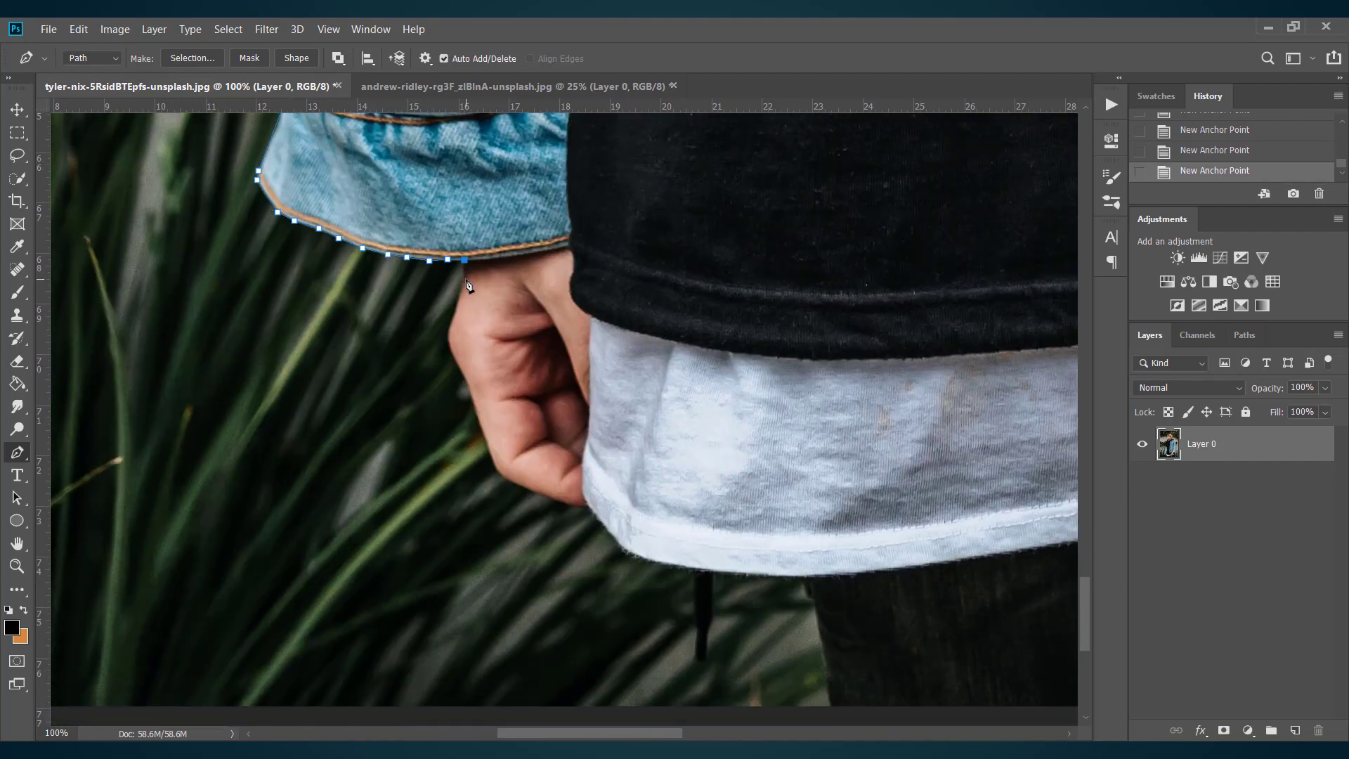
pyautogui.hotkey('ctrl', '+')
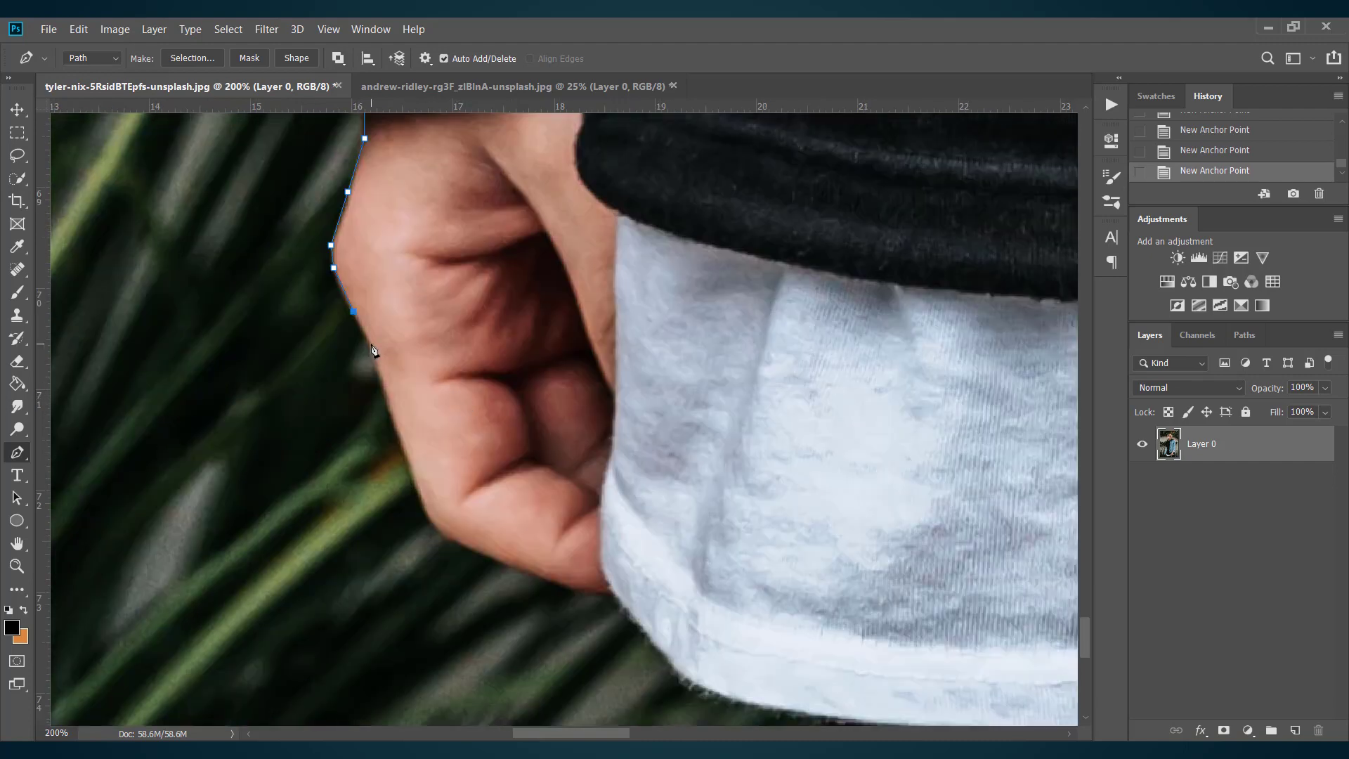
pyautogui.scroll(-2, 417, 476)
pyautogui.click(420, 415)
pyautogui.click(427, 435)
pyautogui.click(445, 449)
pyautogui.click(471, 462)
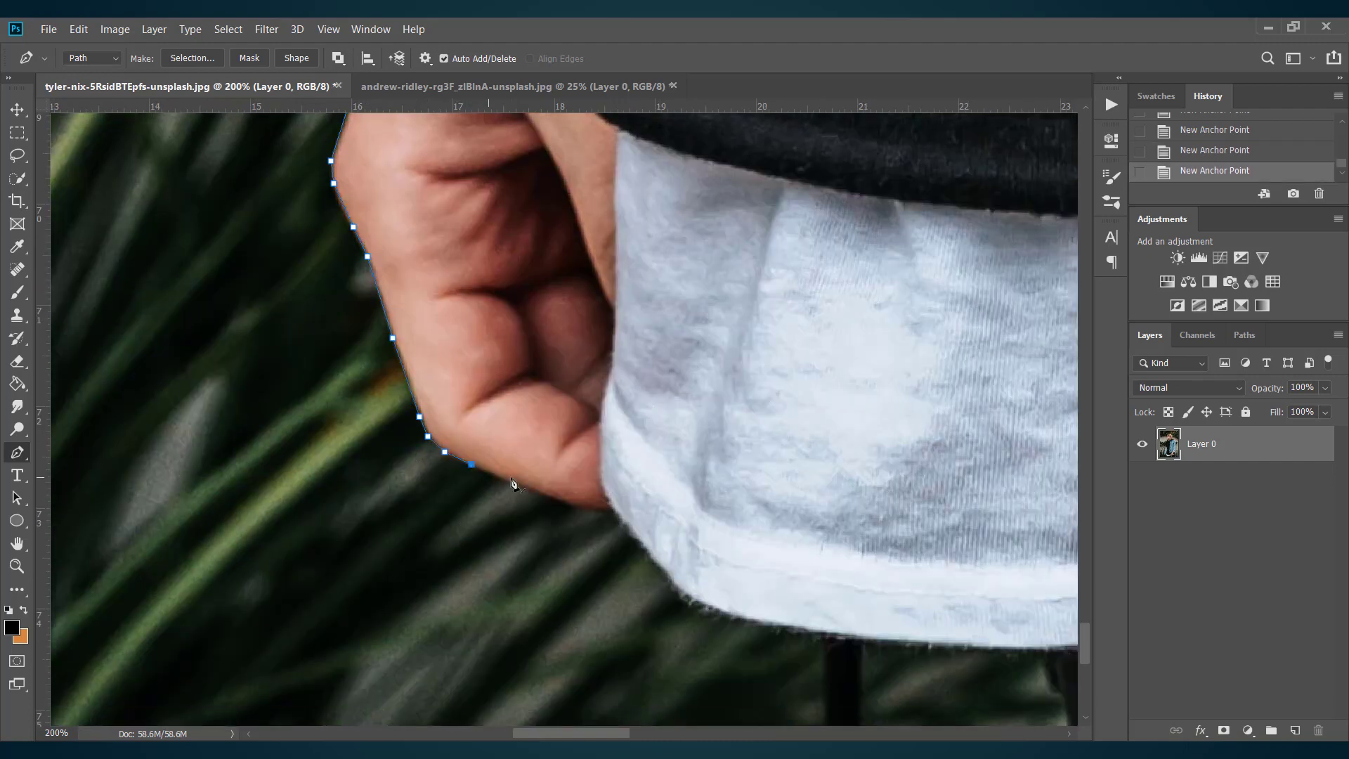
pyautogui.click(506, 478)
pyautogui.click(525, 484)
# Step: Trace the bottom hem of the white shirt from the fingers to the start of the trouser leg
pyautogui.scroll(-3, 692, 532)
pyautogui.click(687, 413)
pyautogui.click(762, 441)
pyautogui.click(822, 447)
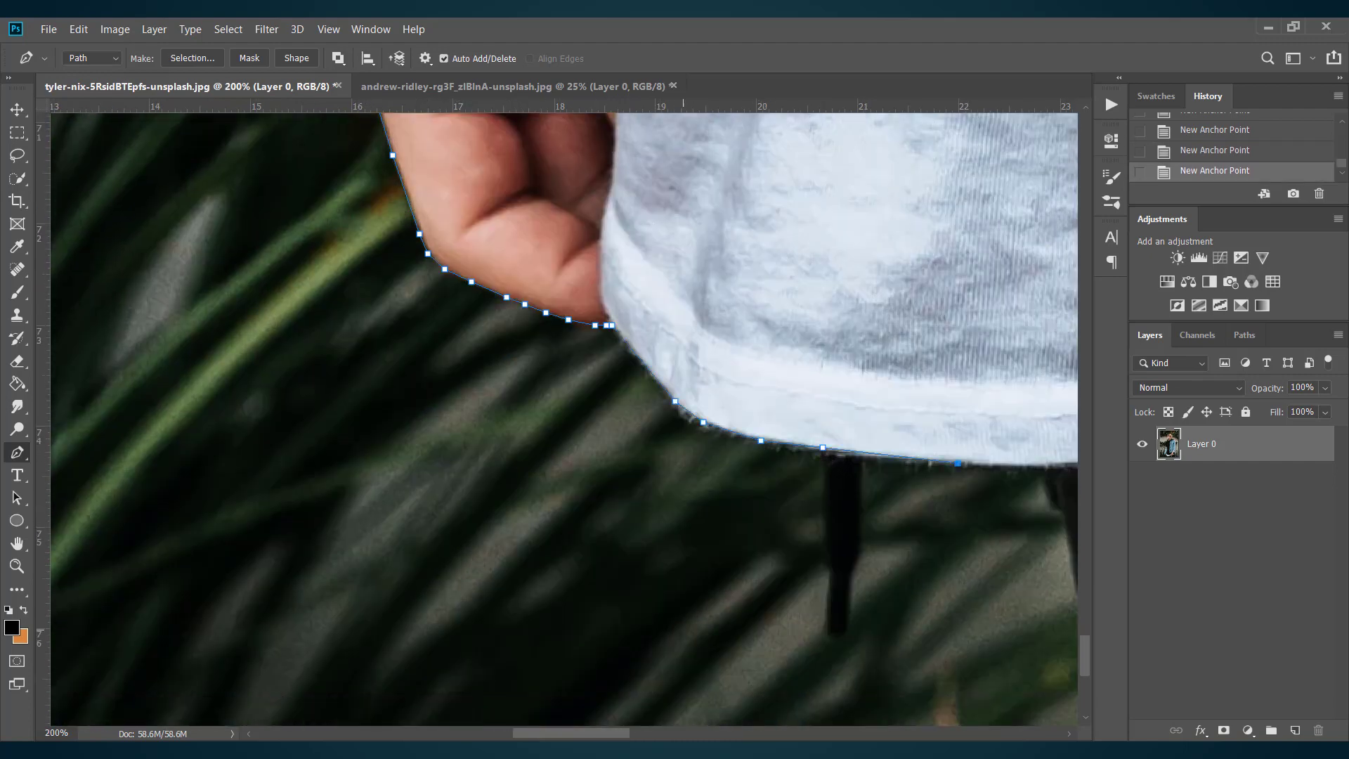
pyautogui.click(957, 463)
pyautogui.hscroll(8, 957, 463)
pyautogui.click(310, 466)
pyautogui.click(324, 464)
# Step: Run the path down the first trouser leg's outer edge and along the image's bottom edge to its inner side
pyautogui.scroll(-4, 352, 506)
pyautogui.click(366, 542)
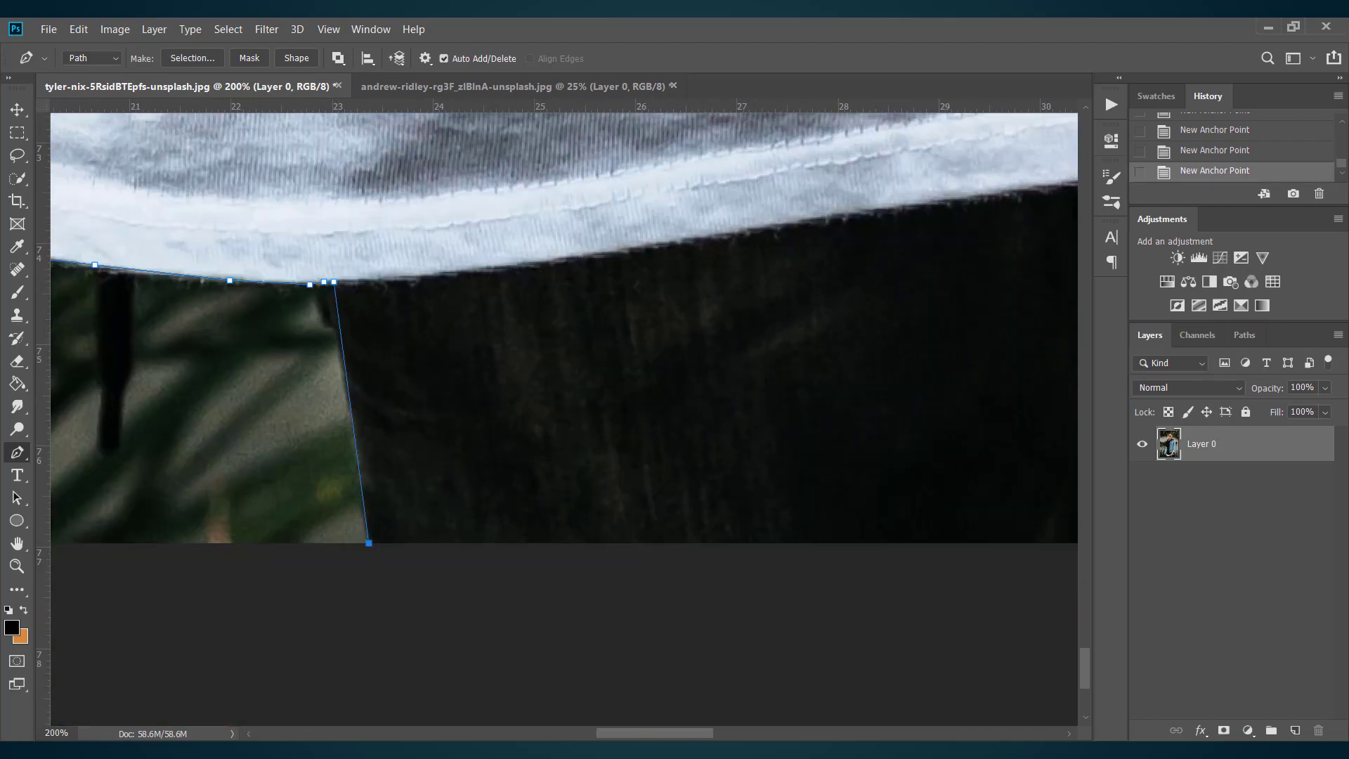
pyautogui.hscroll(8, 352, 543)
pyautogui.click(301, 543)
# Step: Trace the inner edge of the first trouser leg up to the white shirt hem
pyautogui.click(295, 497)
pyautogui.click(292, 447)
pyautogui.click(298, 398)
pyautogui.click(300, 373)
pyautogui.click(293, 338)
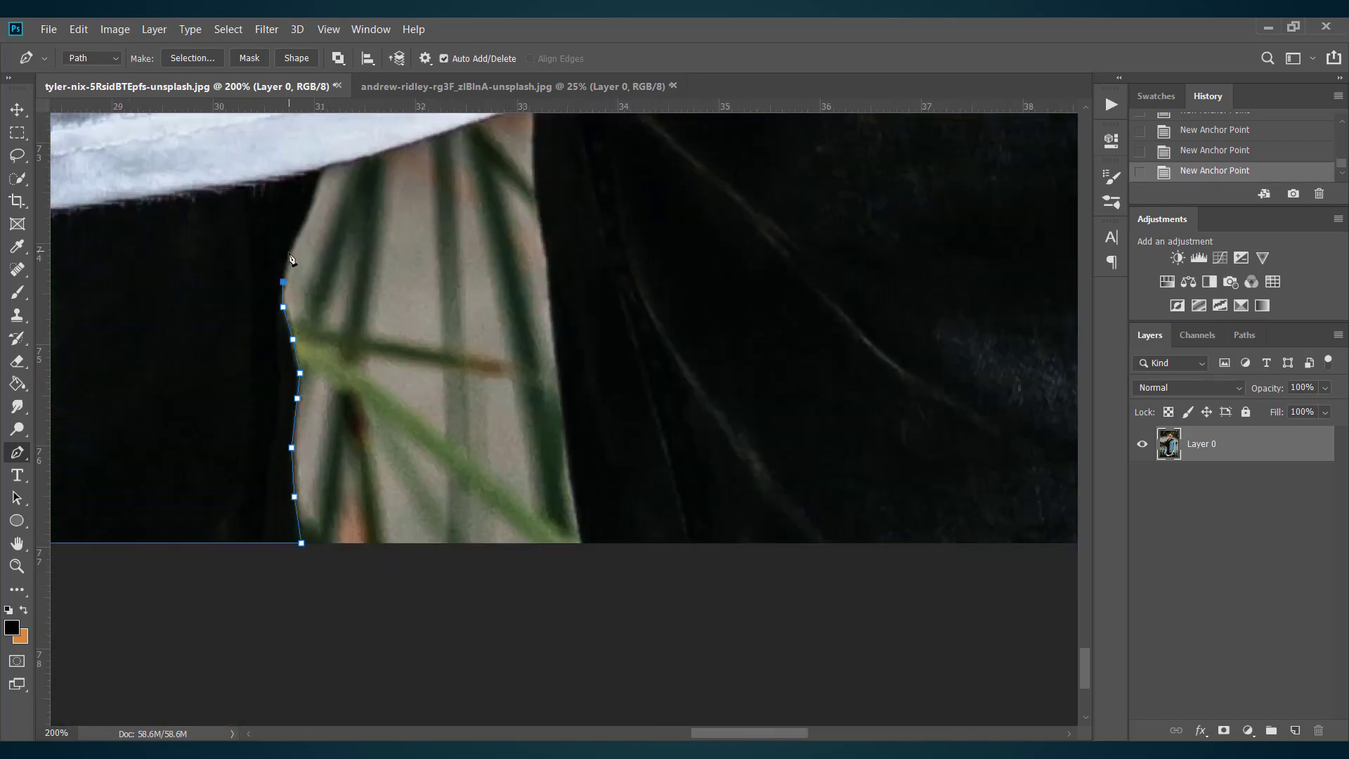
pyautogui.click(289, 251)
pyautogui.click(318, 179)
pyautogui.click(325, 165)
# Step: Follow the white shirt hem across the gap between the legs to the second trouser leg
pyautogui.scroll(2, 326, 165)
pyautogui.click(370, 223)
pyautogui.click(473, 190)
pyautogui.click(529, 170)
# Step: Trace the inner edge of the second trouser leg down to the bottom edge of the image
pyautogui.click(535, 238)
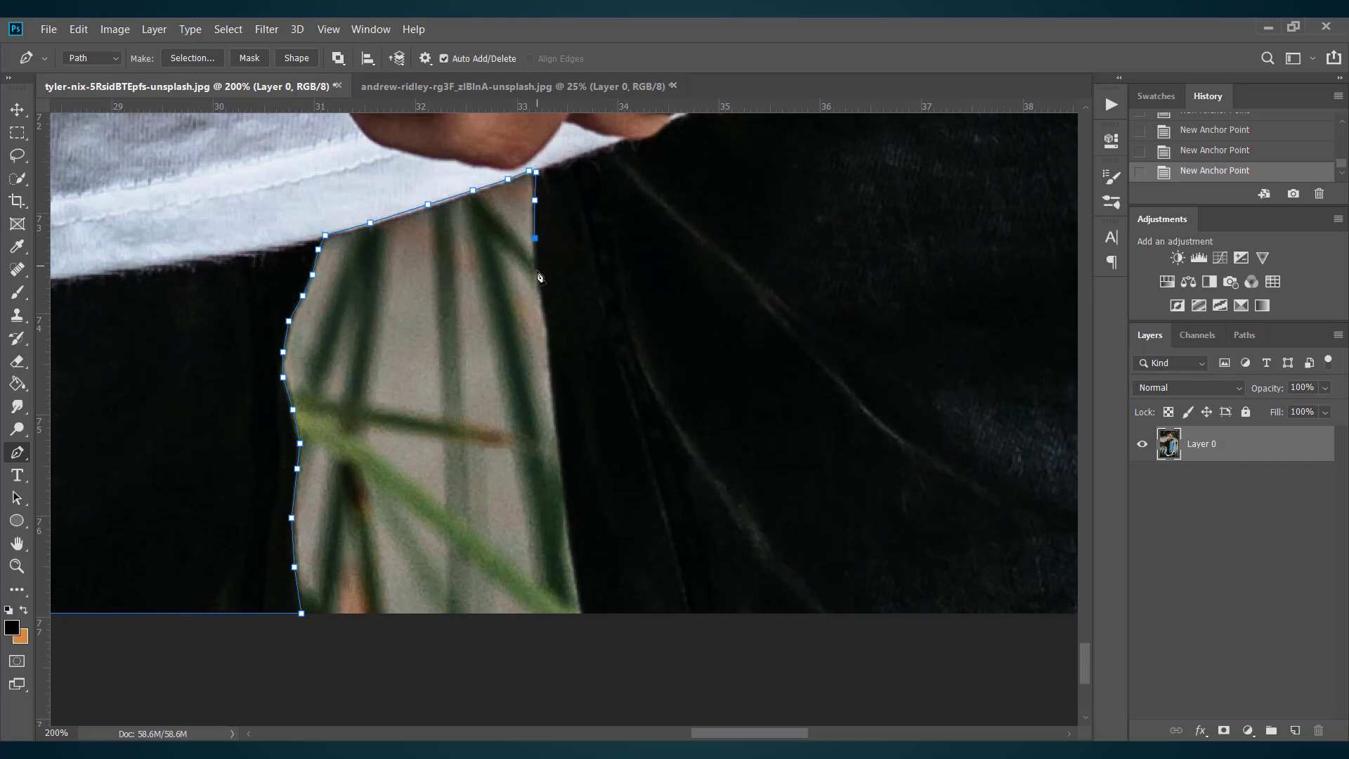
pyautogui.click(542, 307)
pyautogui.click(555, 395)
pyautogui.click(567, 479)
pyautogui.click(574, 566)
pyautogui.click(581, 613)
# Step: Extend the path along the image's bottom edge and up the lower outer edge of the second trouser leg
pyautogui.moveTo(695, 733); pyautogui.dragTo(799, 733)
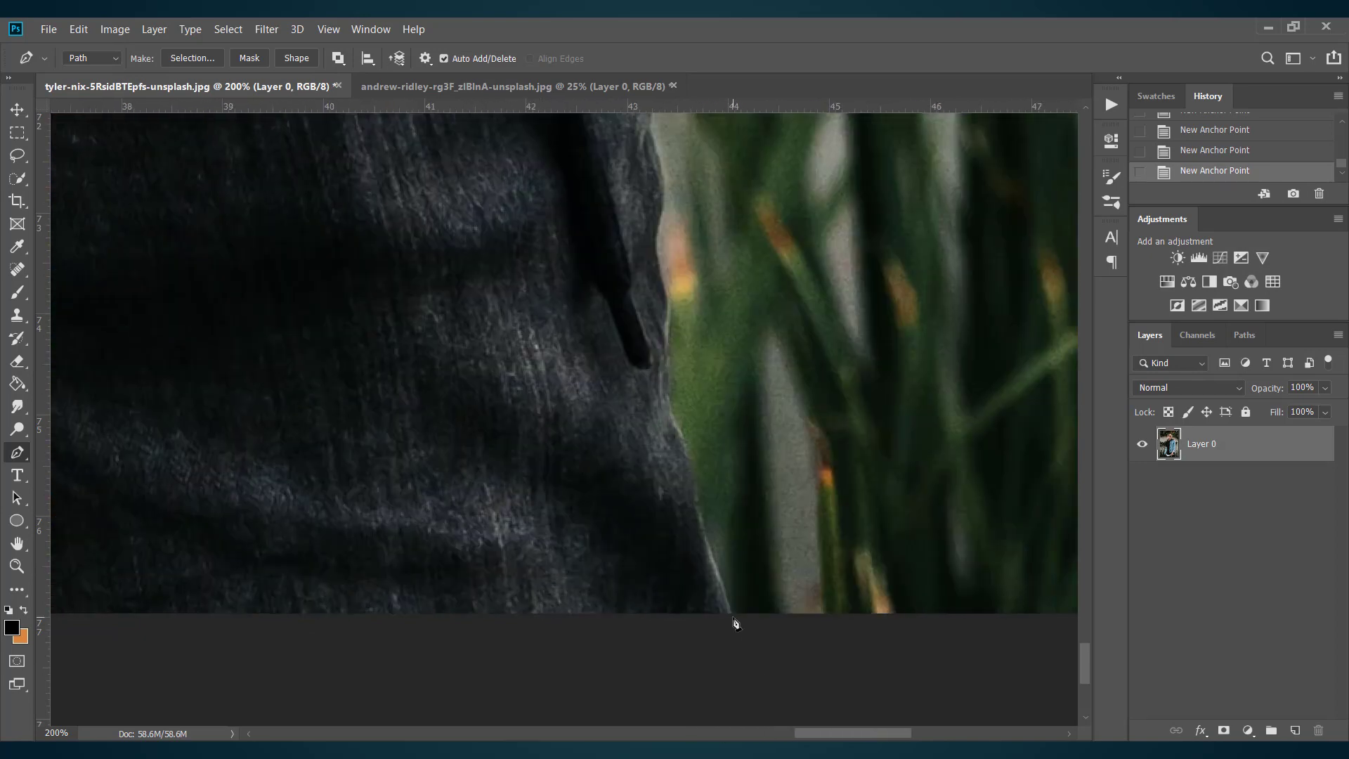
pyautogui.click(732, 615)
pyautogui.click(722, 586)
pyautogui.click(705, 544)
pyautogui.click(696, 504)
pyautogui.click(691, 469)
pyautogui.click(666, 340)
# Step: Continue tracing the trousers' outer edge upward to the tip of the hanging black strap
pyautogui.scroll(5, 667, 343)
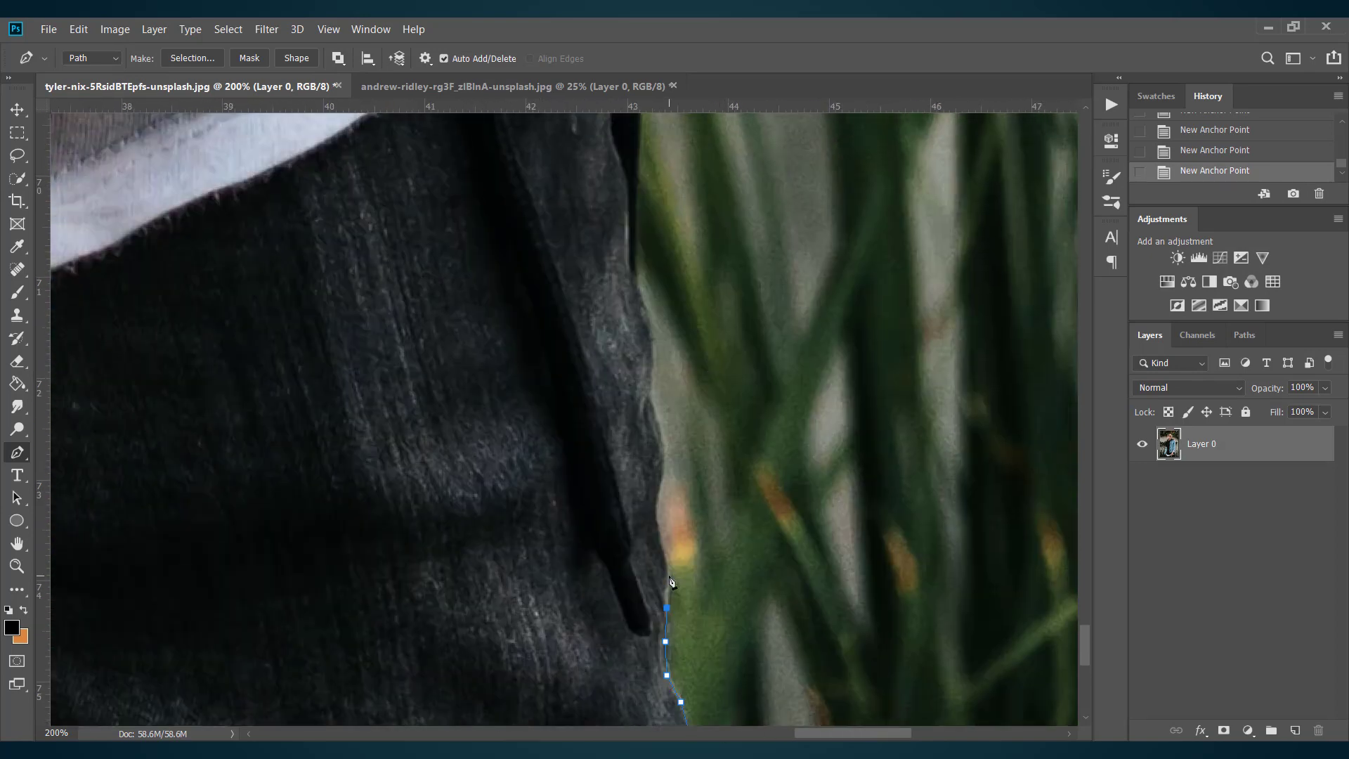
pyautogui.click(662, 472)
pyautogui.click(661, 437)
pyautogui.scroll(1, 663, 440)
pyautogui.click(653, 479)
pyautogui.click(650, 462)
pyautogui.click(654, 425)
pyautogui.scroll(2, 654, 426)
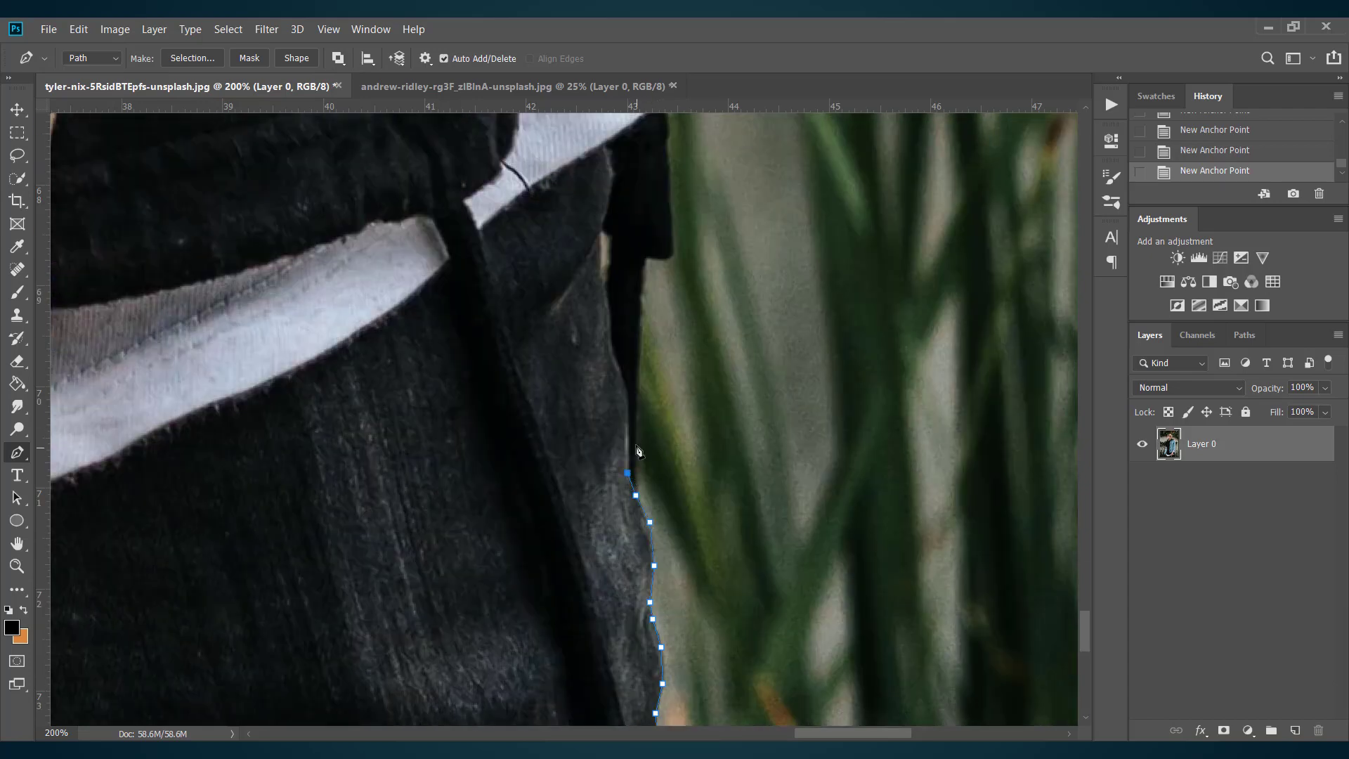
pyautogui.click(630, 441)
pyautogui.scroll(3, 632, 443)
pyautogui.click(640, 445)
pyautogui.scroll(1, 640, 445)
pyautogui.hotkey('ctrl', 'z')
pyautogui.hotkey('ctrl', 'z')
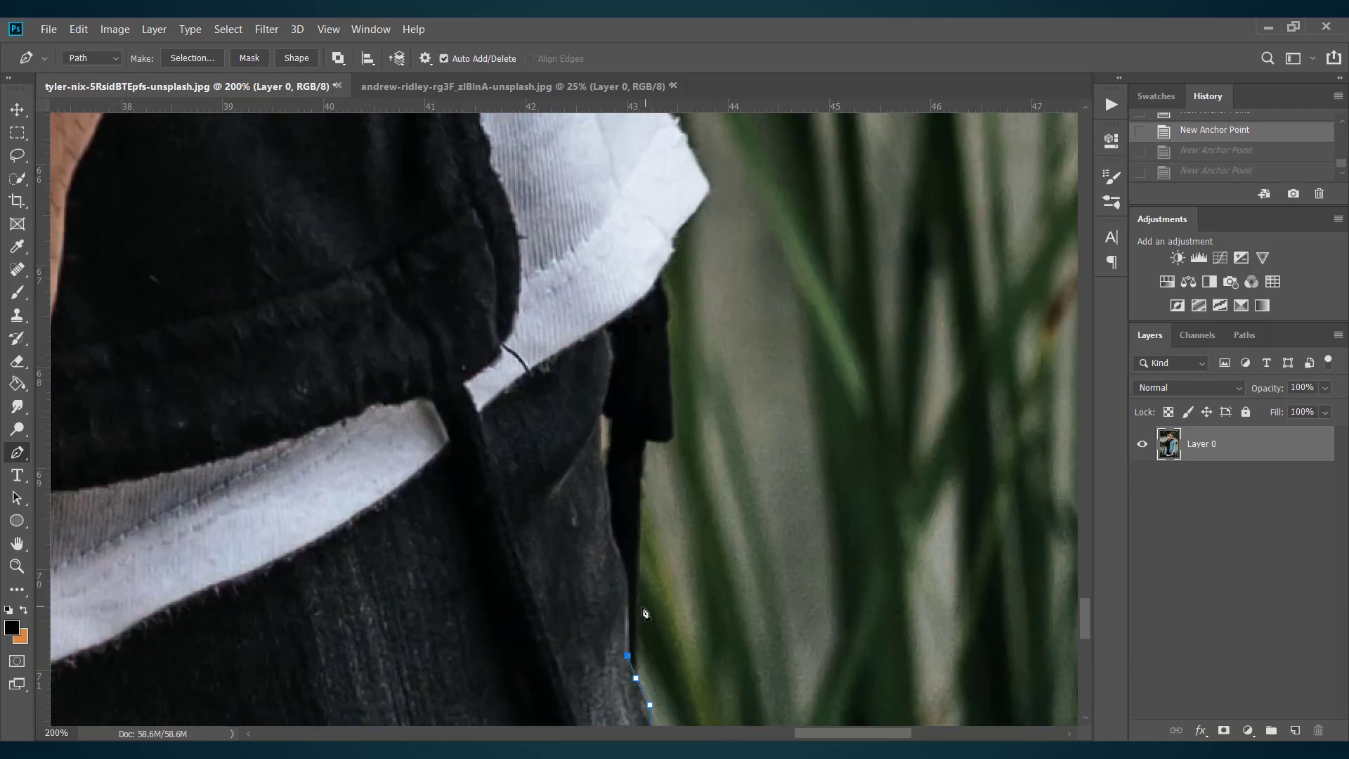
# Step: Trace the trouser edge upward on the inner side of the hanging black strap
pyautogui.click(627, 617)
pyautogui.click(626, 587)
pyautogui.click(621, 558)
pyautogui.click(607, 519)
pyautogui.click(607, 486)
pyautogui.click(599, 448)
# Step: Outline the bottom and outer side of the black fabric piece hanging below the white shirt
pyautogui.scroll(3, 618, 426)
pyautogui.click(601, 599)
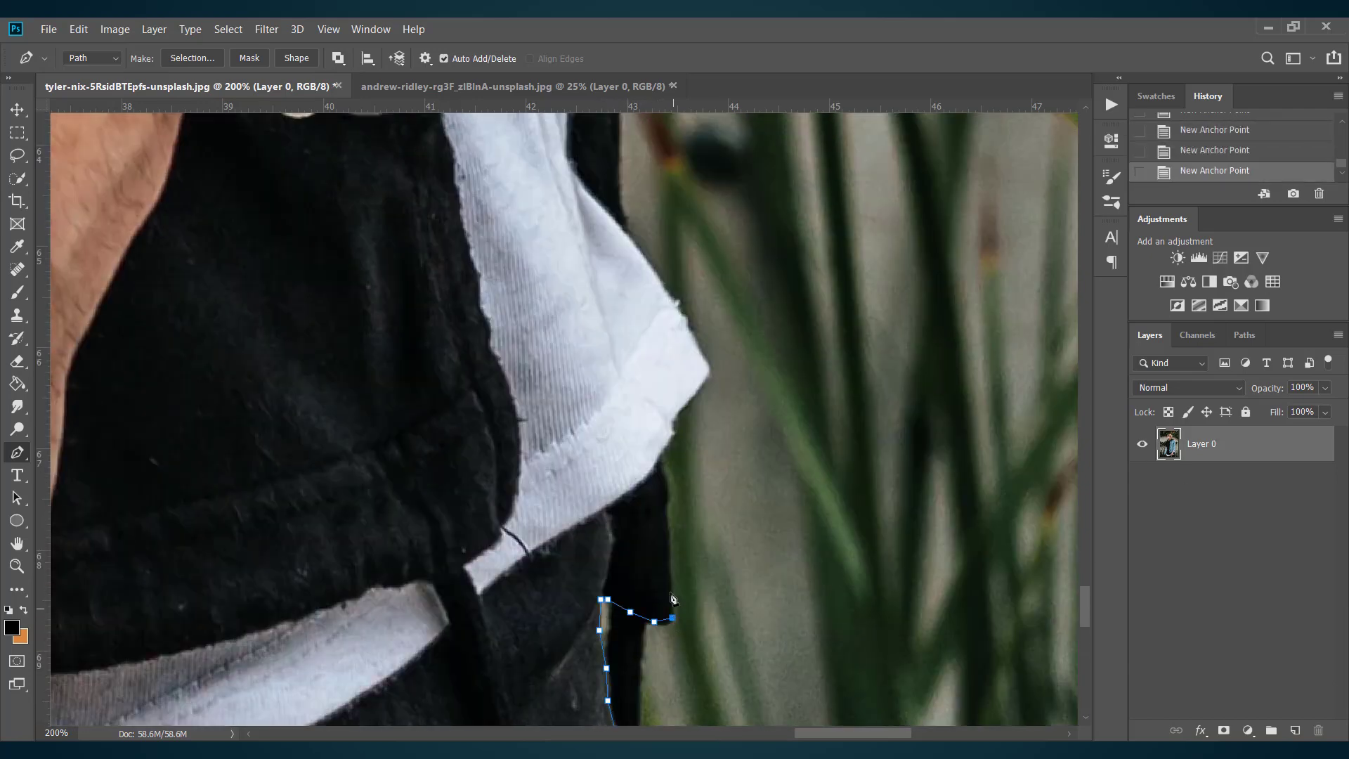
pyautogui.click(669, 526)
pyautogui.click(668, 504)
pyautogui.click(665, 472)
pyautogui.click(658, 452)
# Step: Trace the white shirt's lower hem out to its pointed side corner
pyautogui.click(671, 435)
pyautogui.click(673, 418)
pyautogui.click(709, 370)
# Step: Outline the upper side of the white shirt and the black hoodie edge up to the denim jacket
pyautogui.scroll(3, 717, 415)
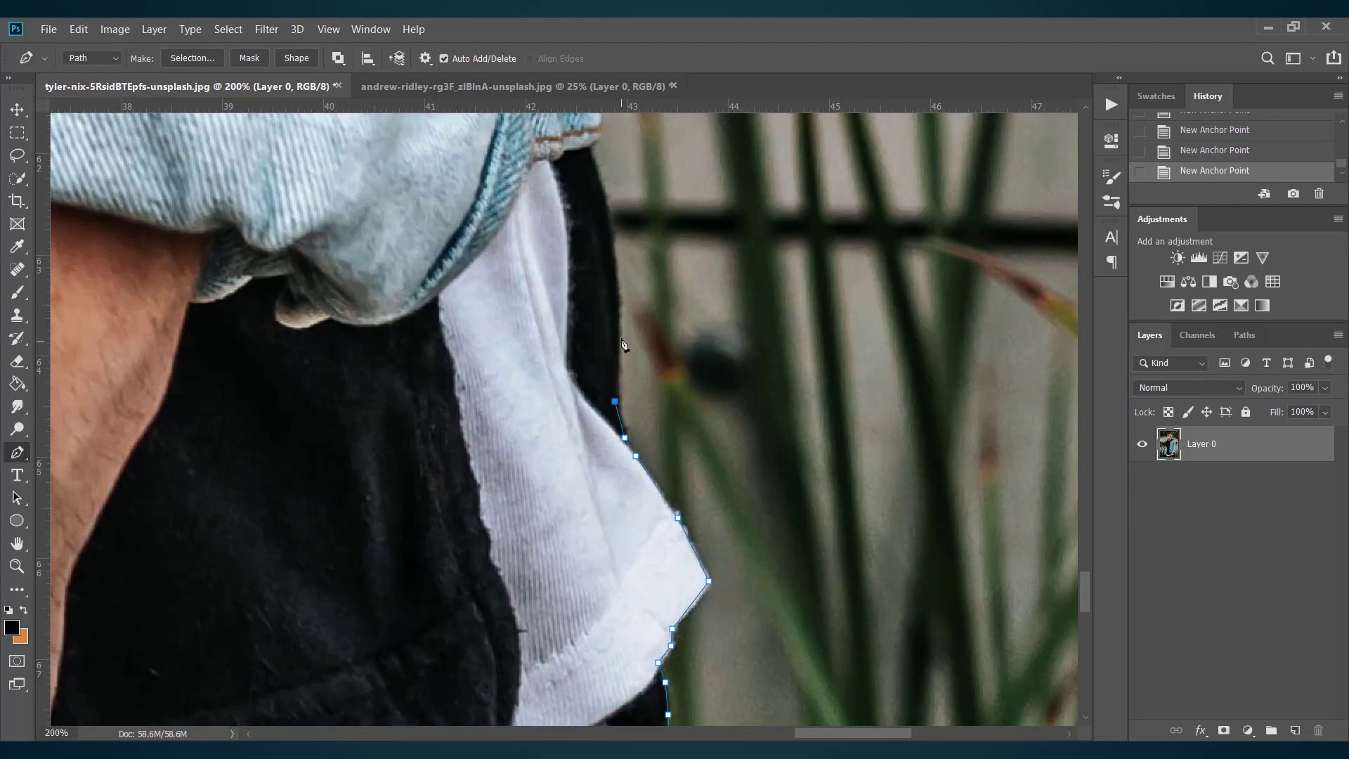
pyautogui.click(621, 328)
pyautogui.scroll(3, 618, 331)
pyautogui.click(617, 464)
pyautogui.click(606, 405)
pyautogui.click(588, 346)
# Step: Trace the lower part of the denim jacket's side waistband and its buckled tab
pyautogui.click(592, 337)
pyautogui.scroll(2, 619, 379)
pyautogui.click(602, 495)
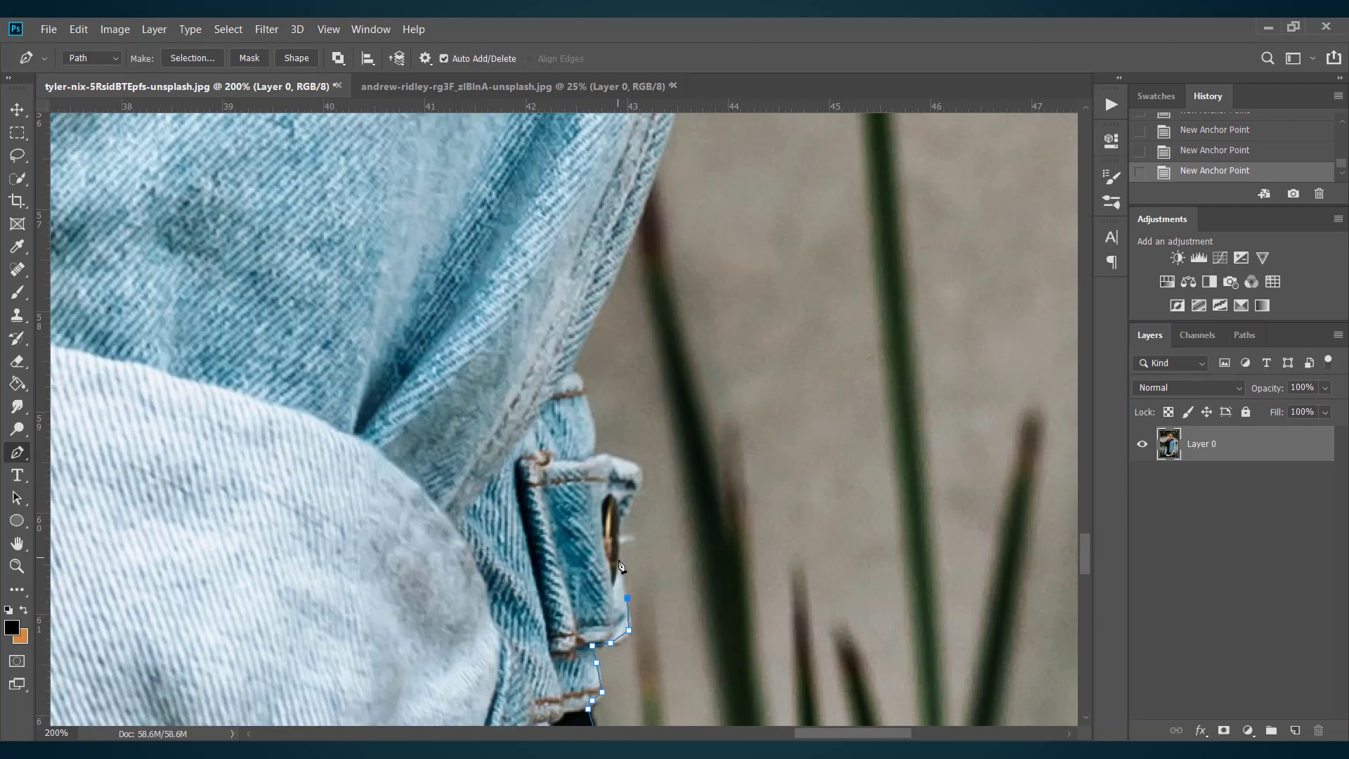
pyautogui.click(618, 560)
# Step: Continue the path past the top of the jacket's waistband and onto its side seam
pyautogui.scroll(3, 666, 491)
pyautogui.click(600, 598)
pyautogui.click(595, 575)
pyautogui.click(581, 535)
pyautogui.click(573, 519)
pyautogui.click(583, 493)
pyautogui.scroll(3, 602, 527)
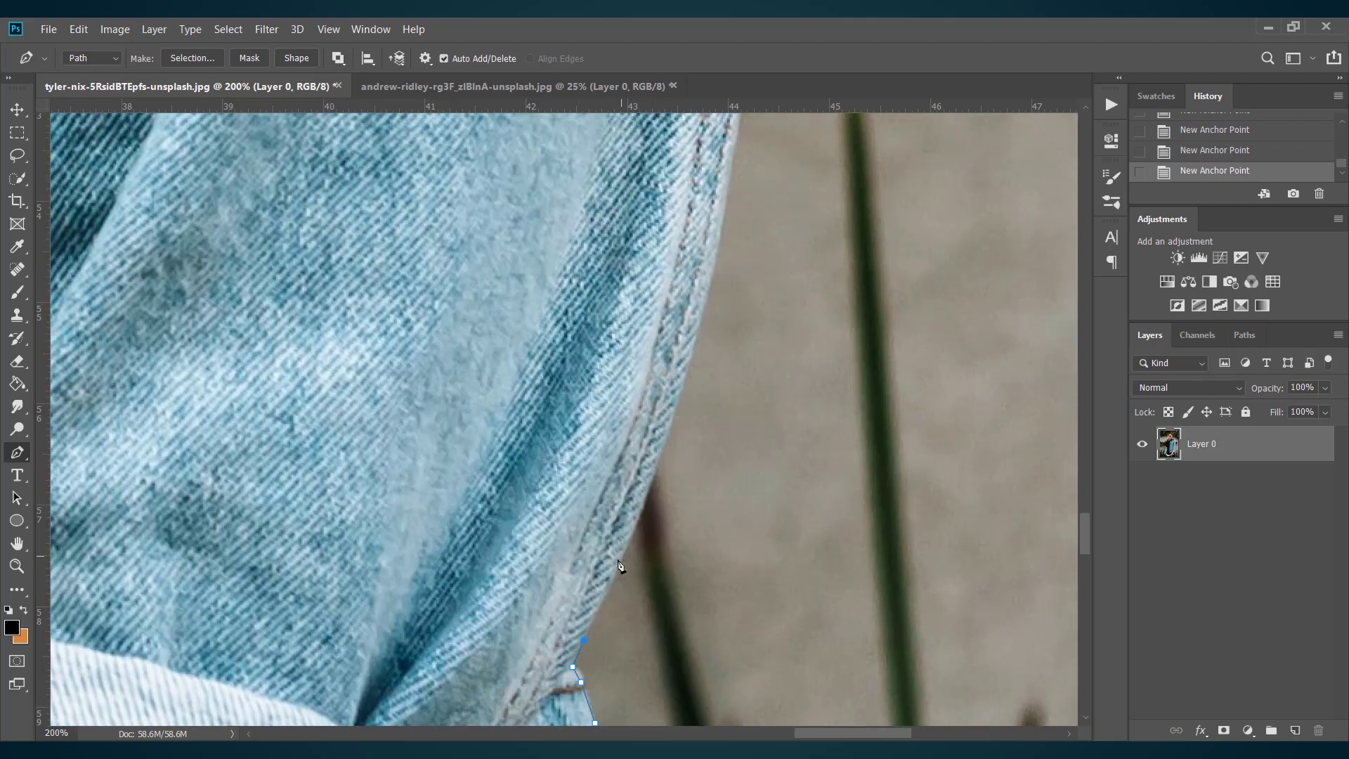
# Step: Trace the curved side seam of the denim jacket upward from the waistband with further anchor points
pyautogui.click(608, 589)
pyautogui.click(642, 504)
pyautogui.scroll(5, 680, 490)
pyautogui.click(685, 491)
pyautogui.click(725, 492)
pyautogui.scroll(3, 737, 490)
pyautogui.click(771, 492)
pyautogui.scroll(4, 780, 499)
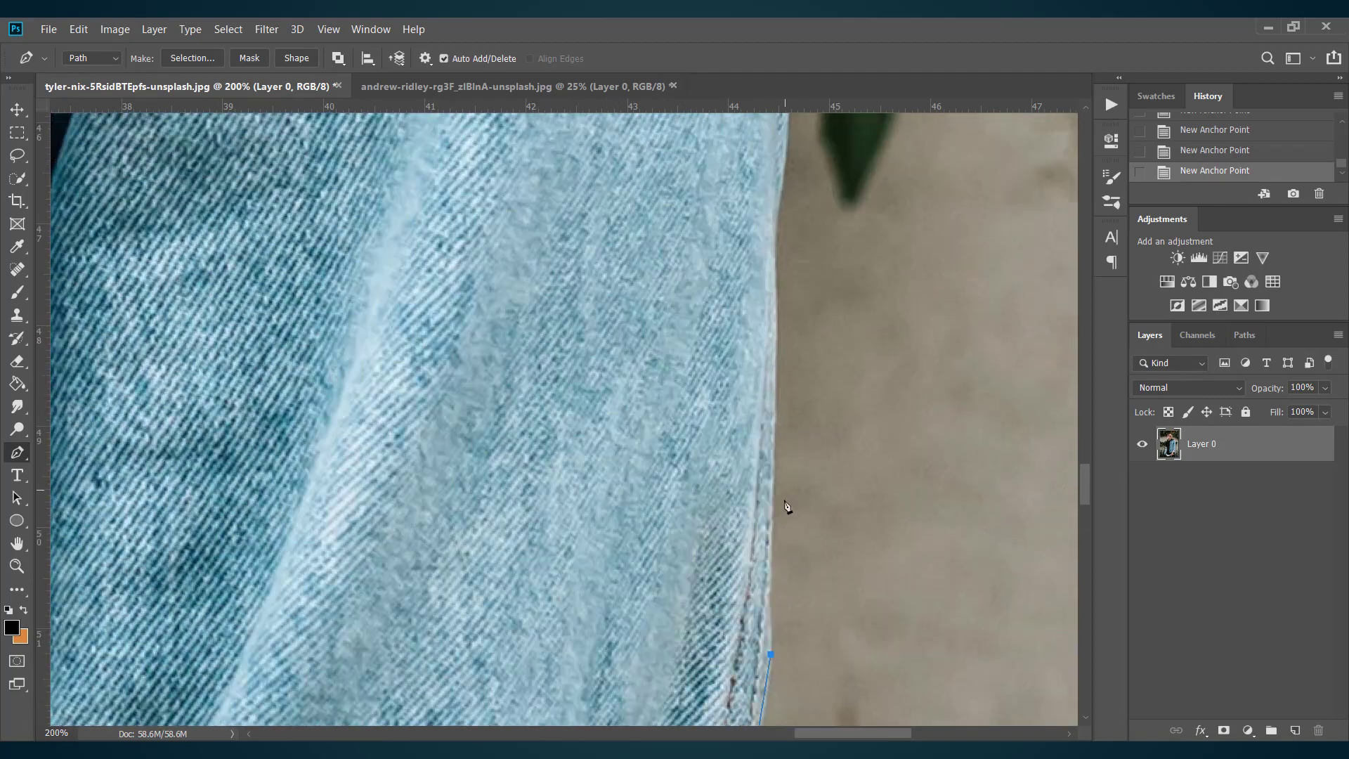
# Step: Continue the path up the straight stretch of the denim jacket's side edge, below the leaves
pyautogui.click(772, 566)
pyautogui.scroll(7, 791, 492)
pyautogui.click(777, 572)
pyautogui.click(776, 543)
pyautogui.click(784, 520)
pyautogui.scroll(3, 781, 500)
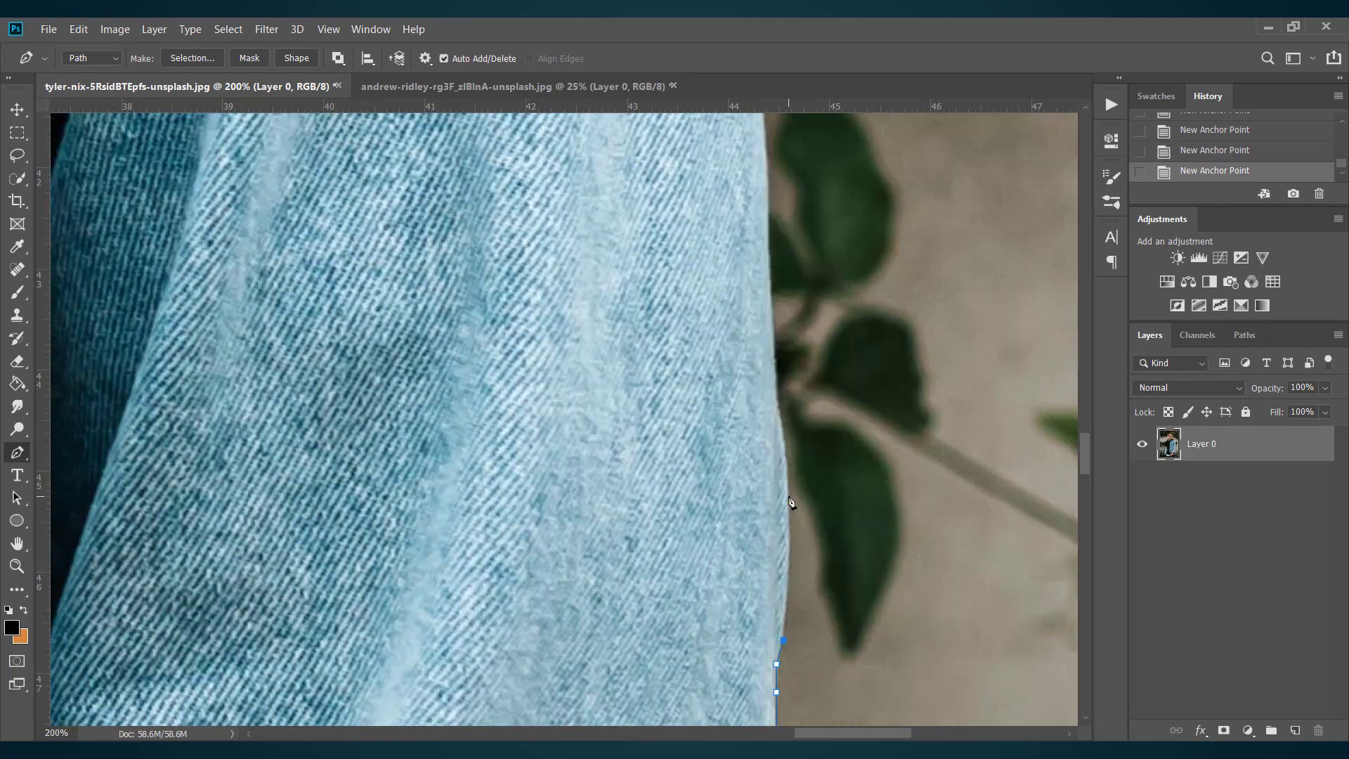
# Step: Trace the denim sleeve's outer edge around its slight bulge and up past the dark leaves
pyautogui.click(788, 497)
pyautogui.scroll(3, 789, 499)
pyautogui.click(777, 550)
pyautogui.click(772, 445)
pyautogui.scroll(3, 791, 512)
pyautogui.click(768, 503)
pyautogui.scroll(2, 780, 477)
pyautogui.press('Left')
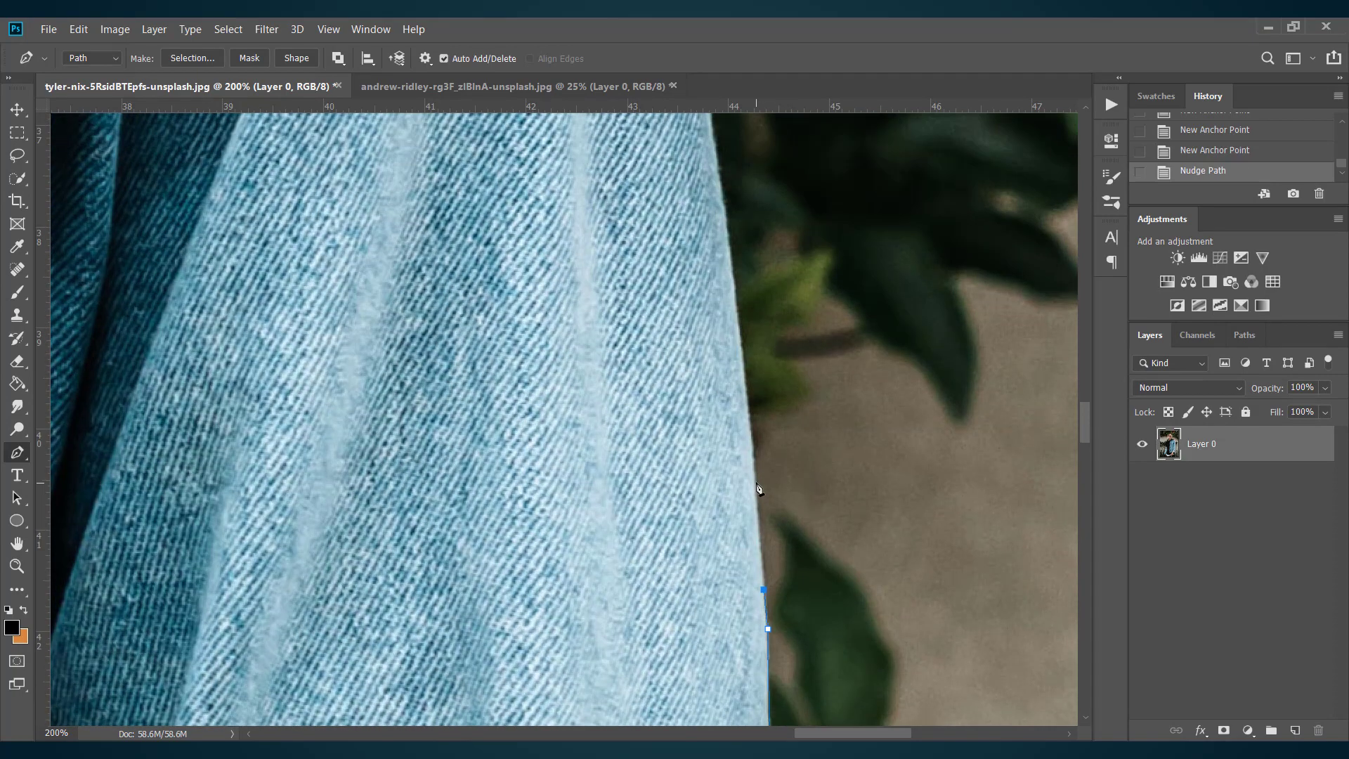
# Step: Extend the path along the long, gently curved outer edge of the upper denim sleeve
pyautogui.click(756, 483)
pyautogui.scroll(3, 753, 479)
pyautogui.click(741, 461)
pyautogui.scroll(8, 741, 462)
pyautogui.click(688, 418)
pyautogui.scroll(4, 688, 418)
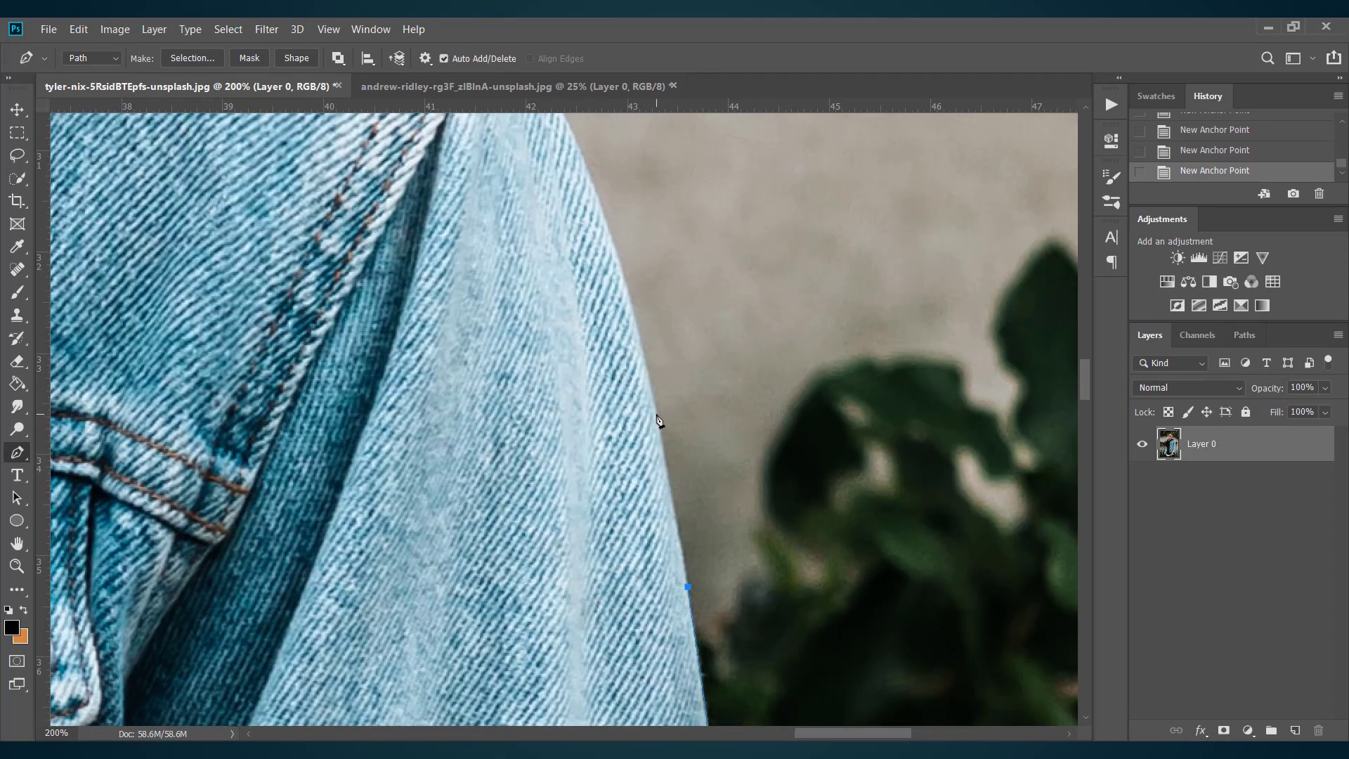
# Step: Outline the rounded top of the denim sleeve up to the corner at the shoulder seam
pyautogui.scroll(3, 658, 420)
pyautogui.click(622, 451)
pyautogui.click(602, 387)
pyautogui.scroll(3, 603, 387)
pyautogui.click(571, 482)
pyautogui.click(546, 436)
pyautogui.click(526, 407)
pyautogui.click(514, 371)
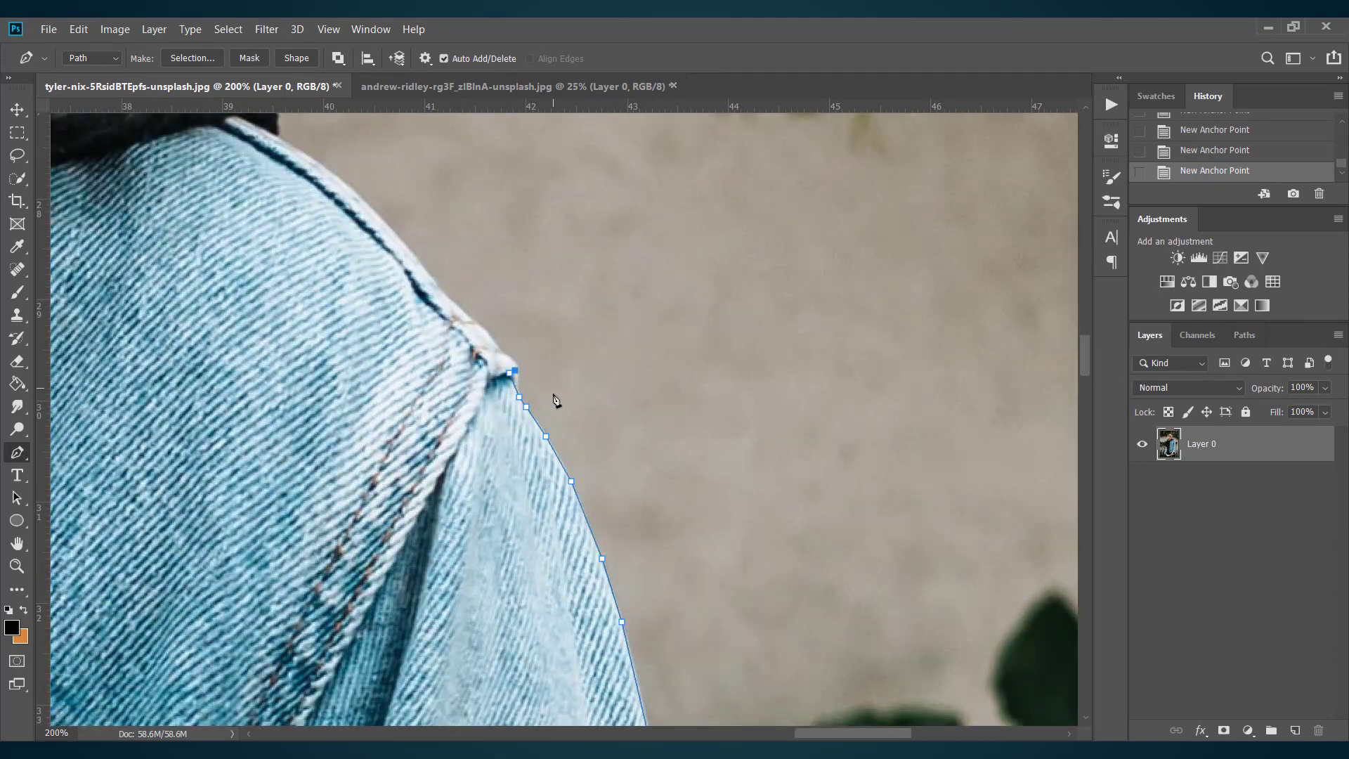
# Step: Trace the sloping denim shoulder from the seam corner up to the black hood
pyautogui.scroll(3, 555, 399)
pyautogui.click(508, 529)
pyautogui.click(484, 499)
pyautogui.click(447, 467)
pyautogui.click(410, 421)
pyautogui.hscroll(-5, 878, 444)
pyautogui.scroll(1, 878, 444)
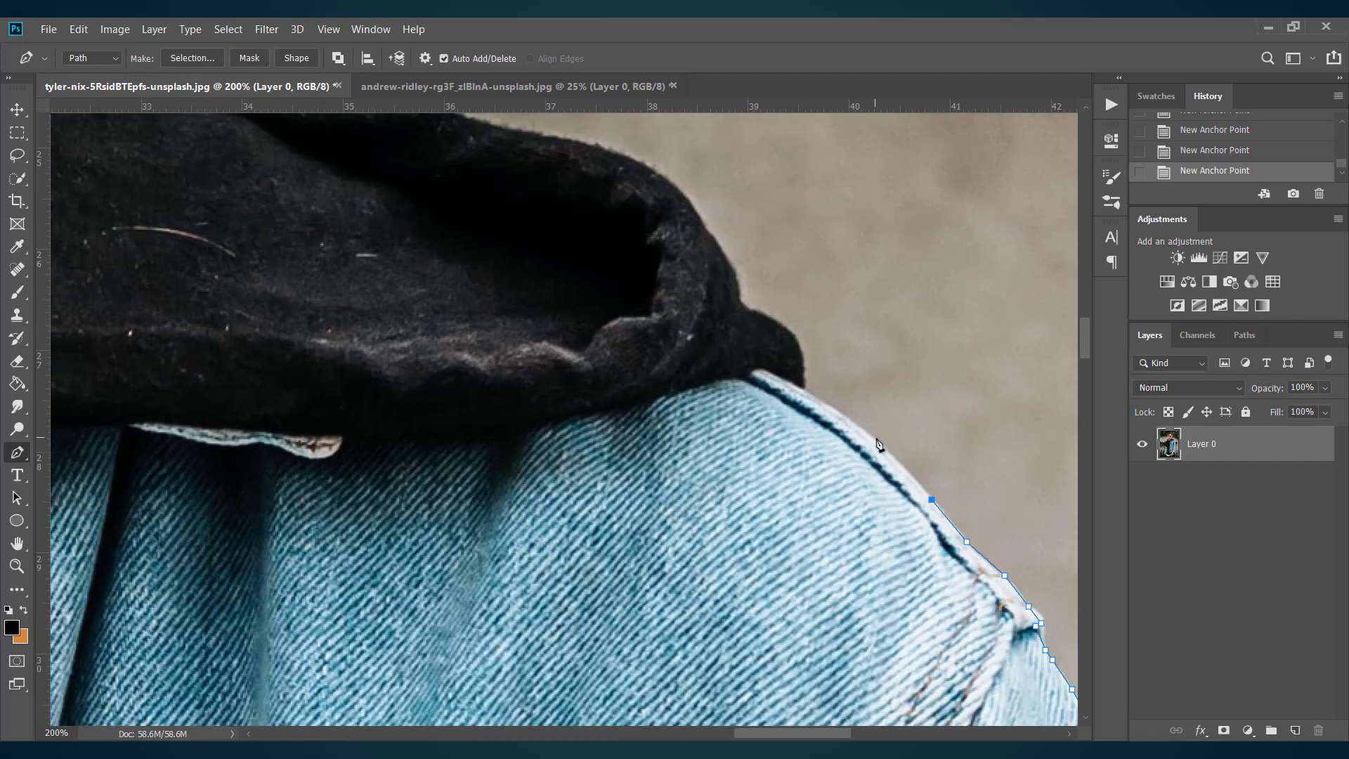
pyautogui.click(875, 439)
pyautogui.click(824, 403)
# Step: Outline the small rounded bulge of black fabric at the hood's outer end
pyautogui.click(803, 388)
pyautogui.click(804, 373)
pyautogui.click(804, 351)
pyautogui.click(796, 335)
pyautogui.click(770, 317)
pyautogui.scroll(3, 777, 361)
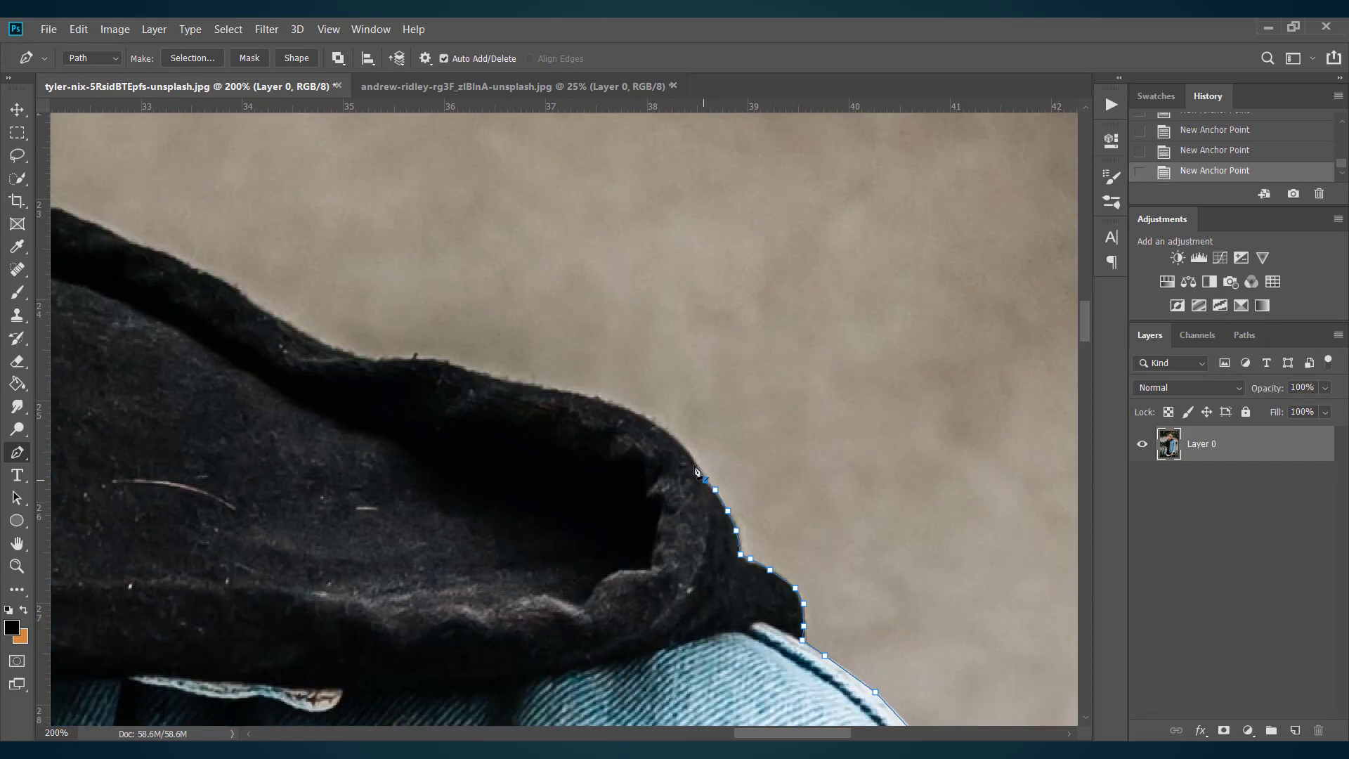
# Step: Trace the hood's outer curve and its upper edge as far as the dip
pyautogui.click(688, 456)
pyautogui.click(632, 410)
pyautogui.click(591, 400)
pyautogui.click(545, 391)
pyautogui.click(466, 370)
pyautogui.click(432, 359)
pyautogui.click(396, 361)
pyautogui.click(358, 357)
# Step: Continue the path from the dip up the slope of the black hood toward the neck
pyautogui.hscroll(-6, 340, 358)
pyautogui.scroll(2, 843, 506)
pyautogui.click(860, 516)
pyautogui.click(798, 484)
pyautogui.click(739, 445)
pyautogui.click(692, 421)
pyautogui.click(661, 413)
pyautogui.click(622, 390)
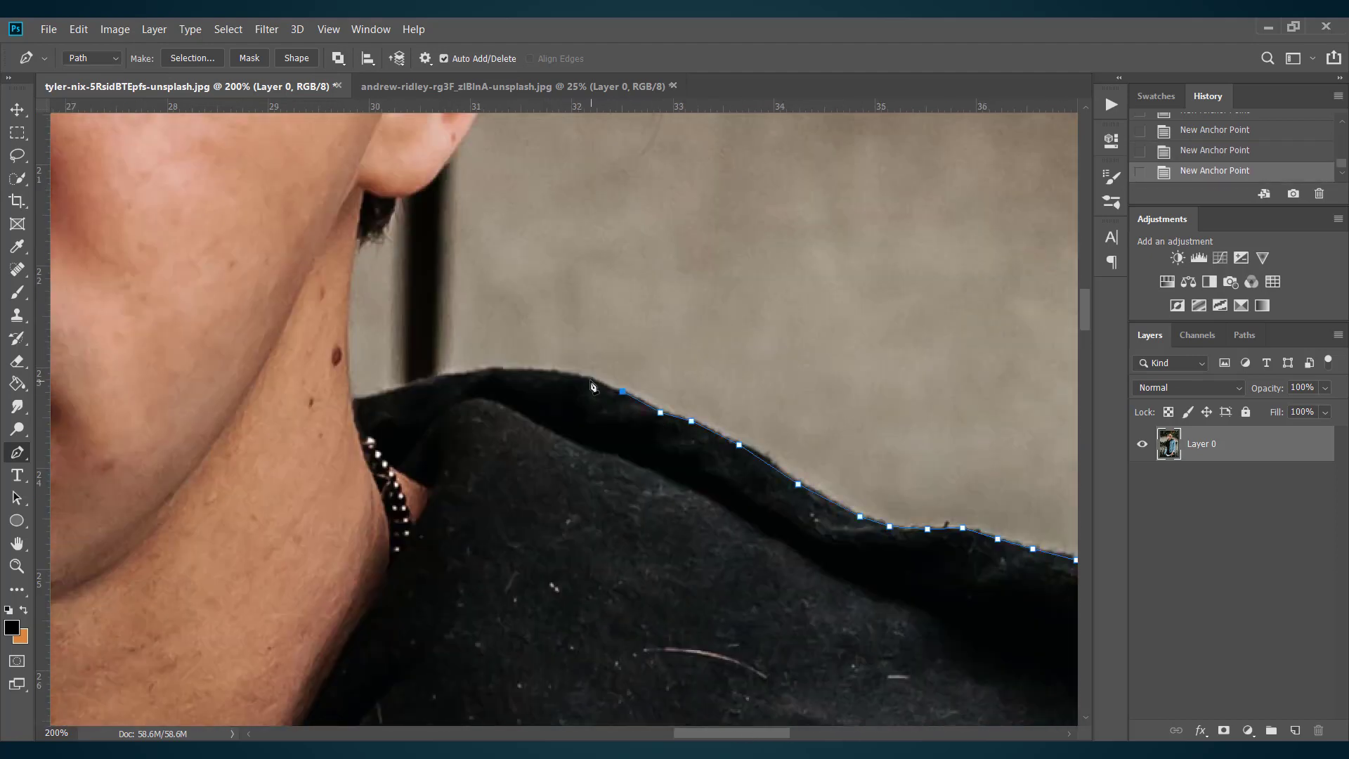
# Step: Trace the crest of the black hood to the point where it meets the neck
pyautogui.click(590, 381)
pyautogui.click(568, 374)
pyautogui.click(526, 368)
pyautogui.click(498, 368)
pyautogui.click(442, 373)
pyautogui.click(409, 388)
pyautogui.click(371, 394)
pyautogui.scroll(2, 374, 297)
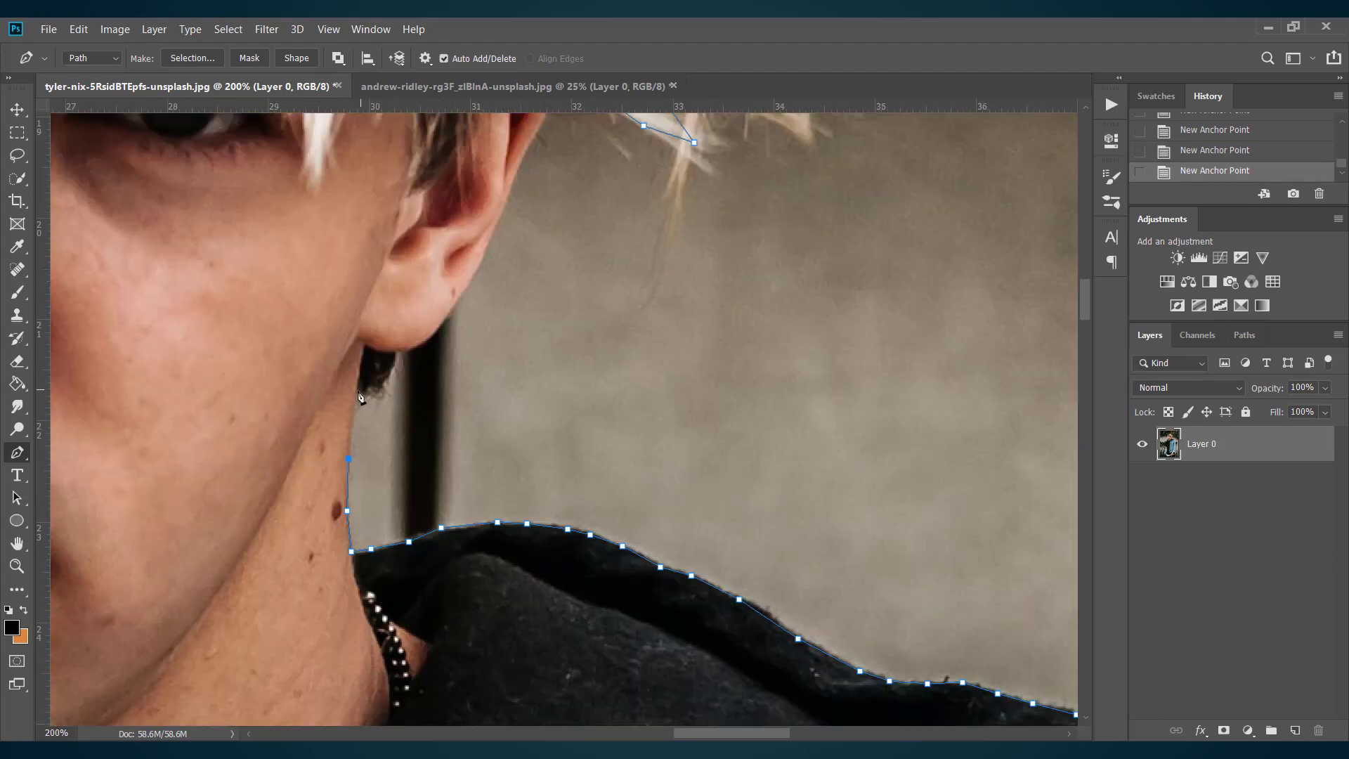
# Step: Outline the side of the neck, the dark hair beneath the ear and the earlobe
pyautogui.click(349, 457)
pyautogui.click(356, 390)
pyautogui.click(387, 369)
pyautogui.click(395, 349)
pyautogui.click(417, 342)
pyautogui.click(448, 312)
pyautogui.scroll(2, 522, 335)
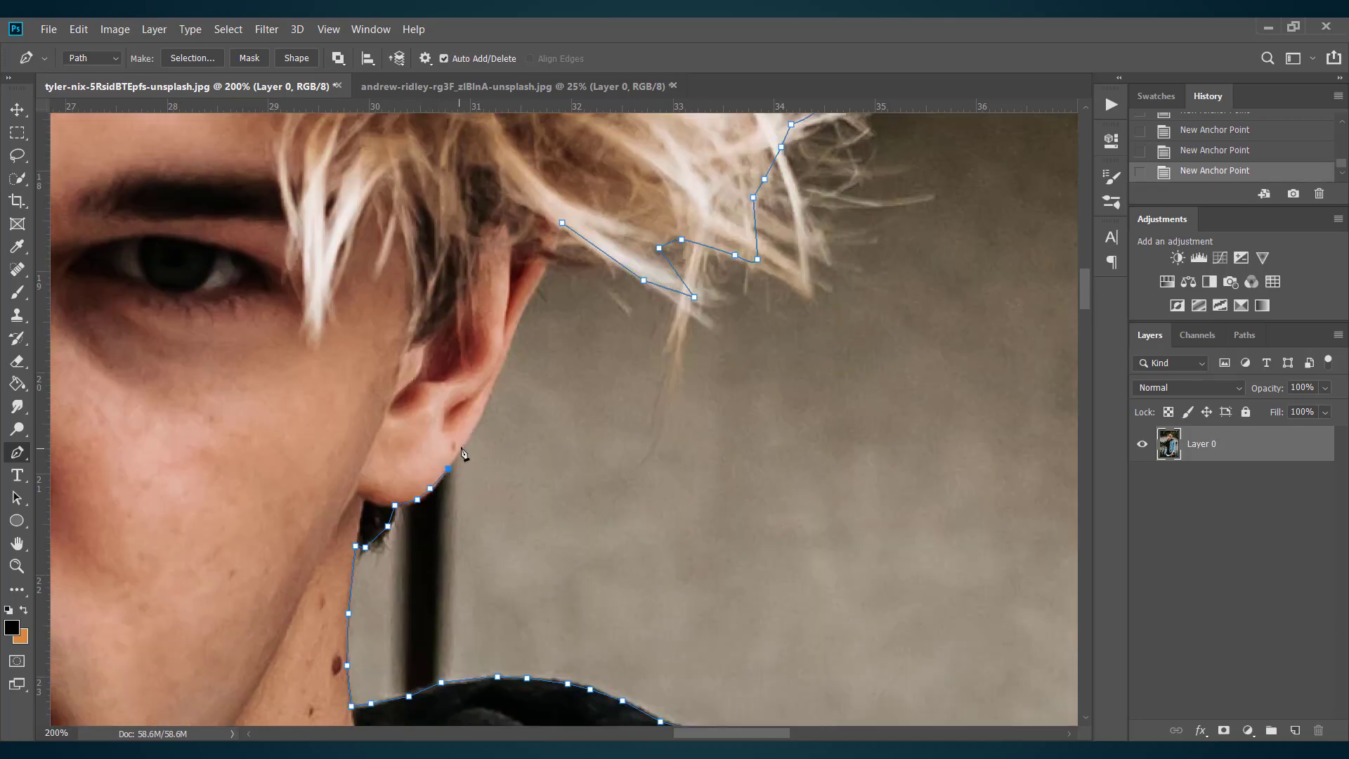
# Step: Trace the ear's outer edge up to the hair and close the path at its starting anchor point
pyautogui.scroll(2, 521, 334)
pyautogui.click(465, 443)
pyautogui.click(483, 405)
pyautogui.click(501, 367)
pyautogui.click(514, 331)
pyautogui.click(535, 285)
pyautogui.click(548, 262)
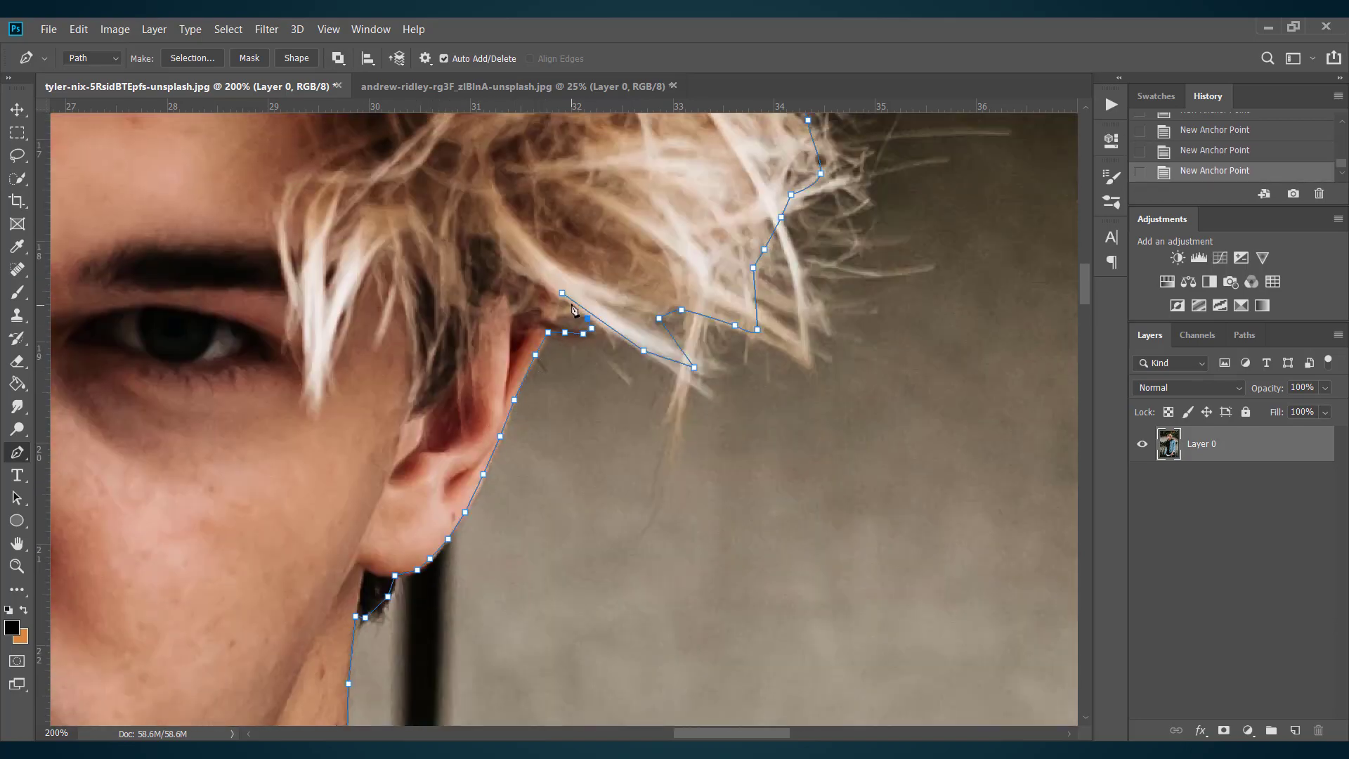
pyautogui.click(571, 301)
pyautogui.click(563, 293)
# Step: Convert the closed path around the man into a selection
pyautogui.hotkey('ctrl', '-')
pyautogui.hotkey('ctrl', '-')
pyautogui.hotkey('ctrl', '-')
pyautogui.hotkey('ctrl', '-')
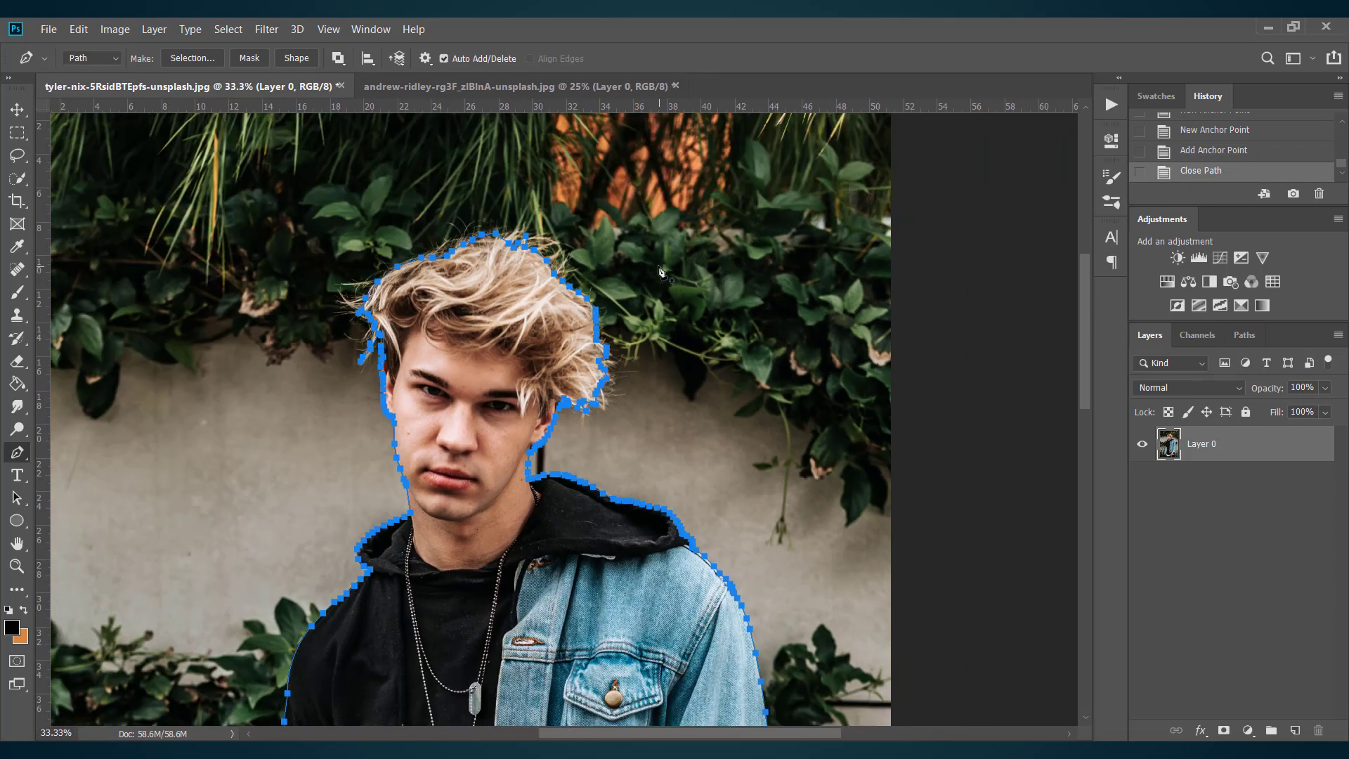
pyautogui.hotkey('ctrl', '-')
pyautogui.hotkey('ctrl', '-')
pyautogui.hotkey('ctrl', '-')
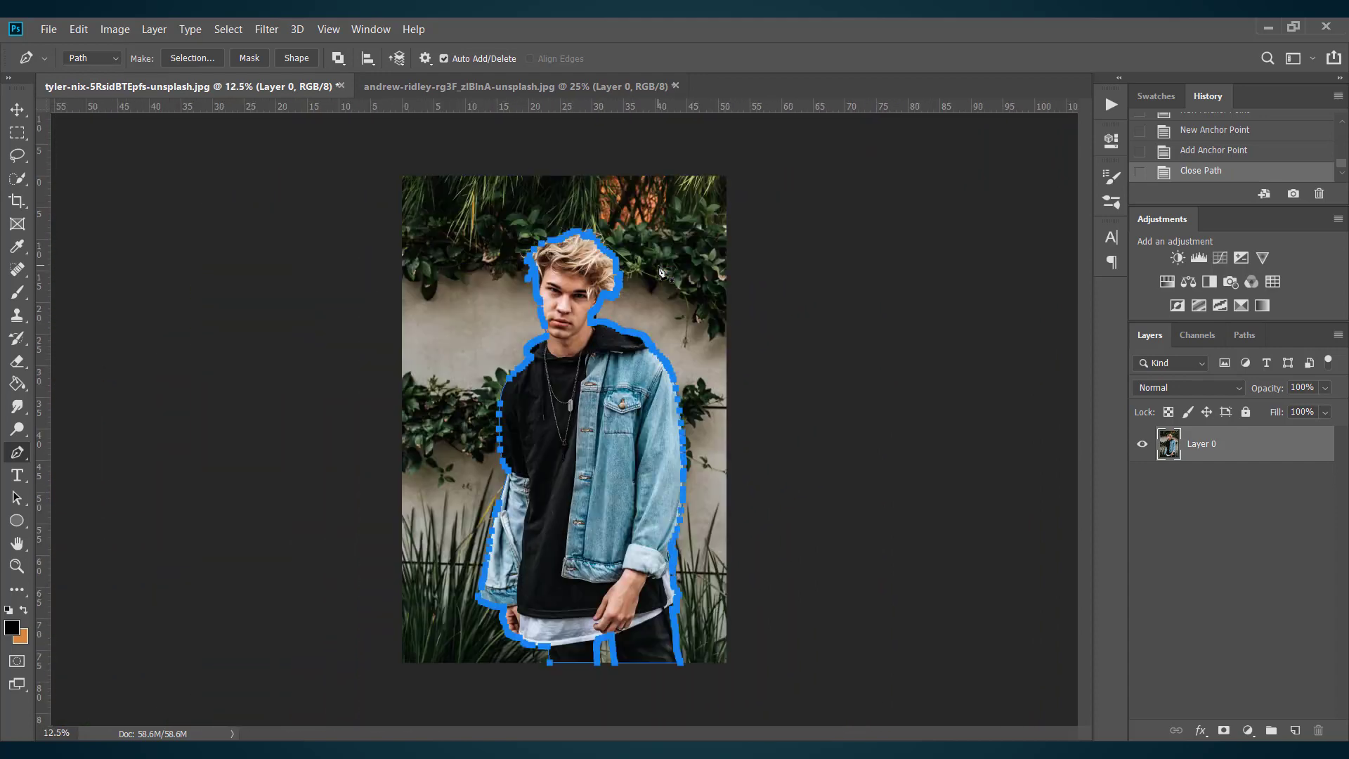
pyautogui.rightClick(574, 433)
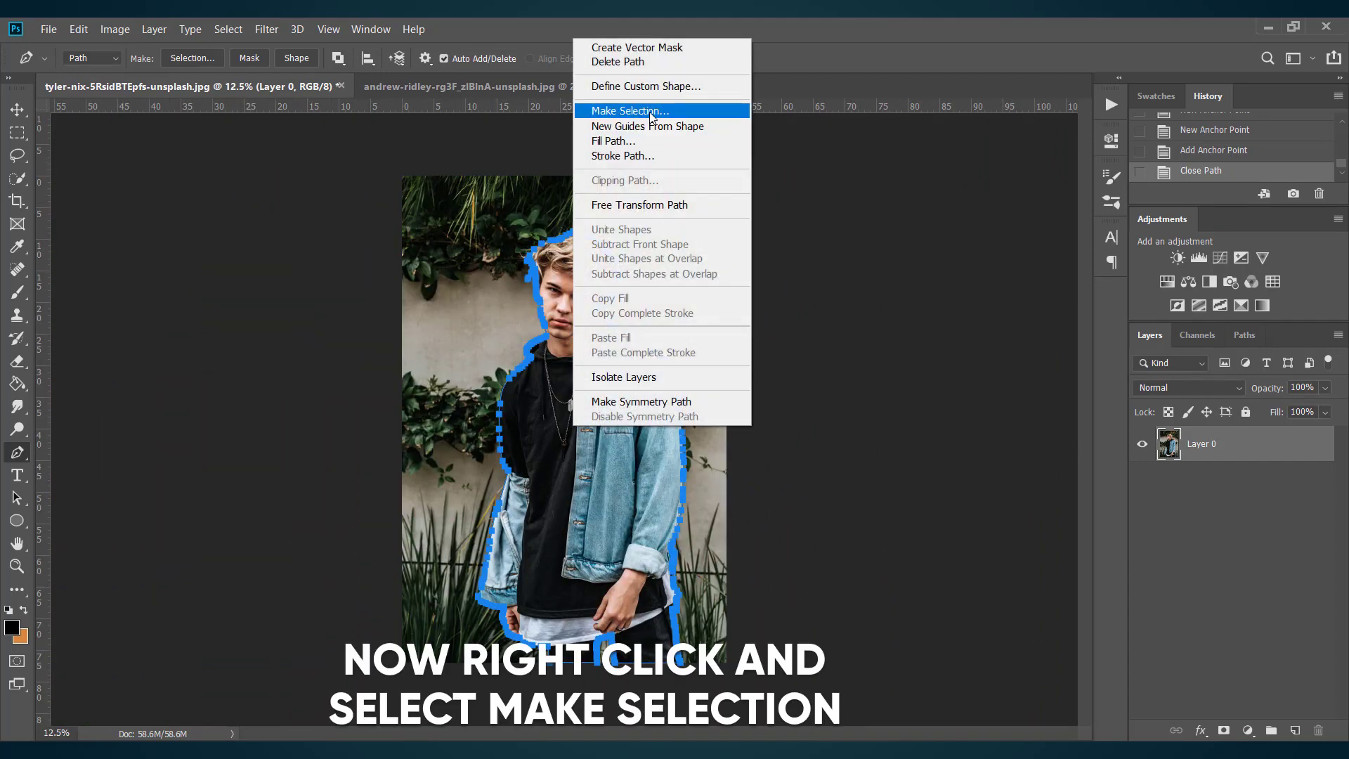
pyautogui.click(717, 109)
pyautogui.click(749, 202)
# Step: Copy the selected man onto a new layer with Layer Via Copy
pyautogui.press('v')
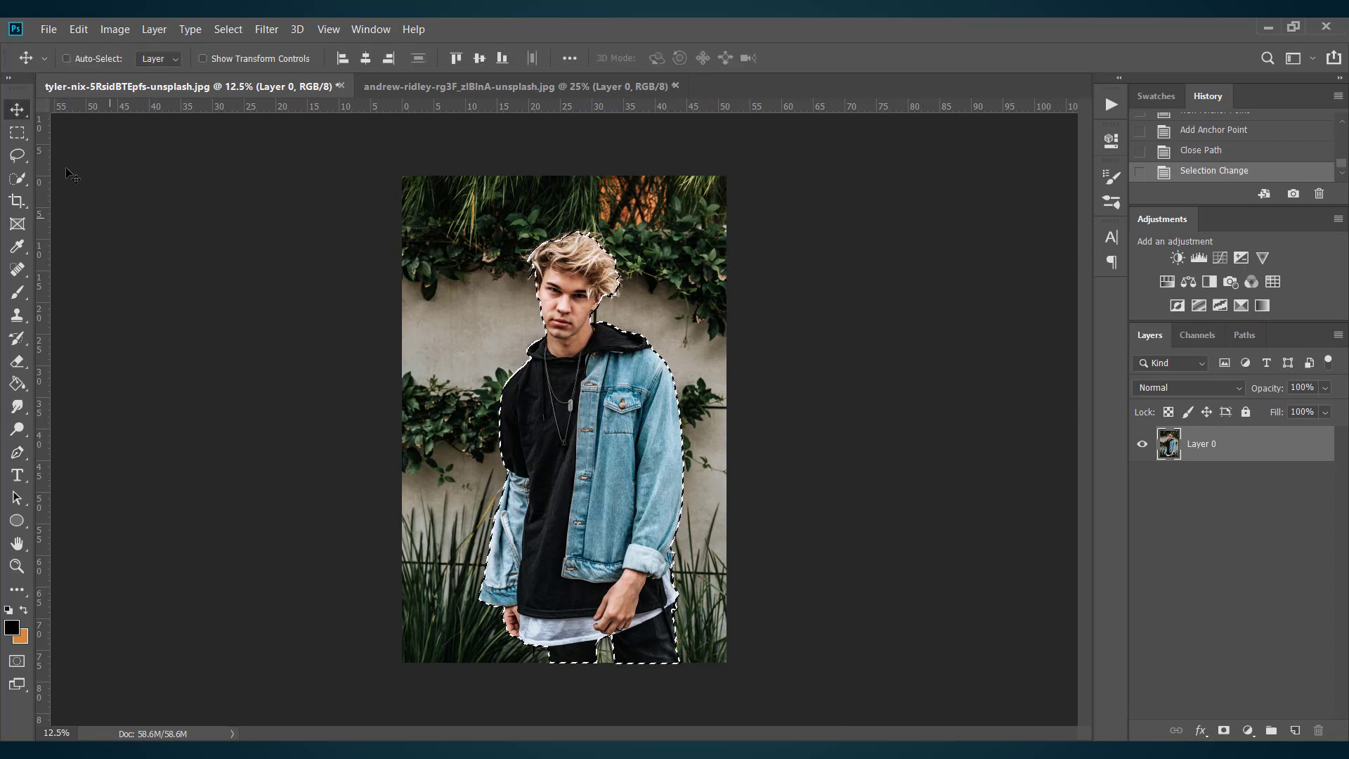
pyautogui.click(17, 132)
pyautogui.rightClick(551, 433)
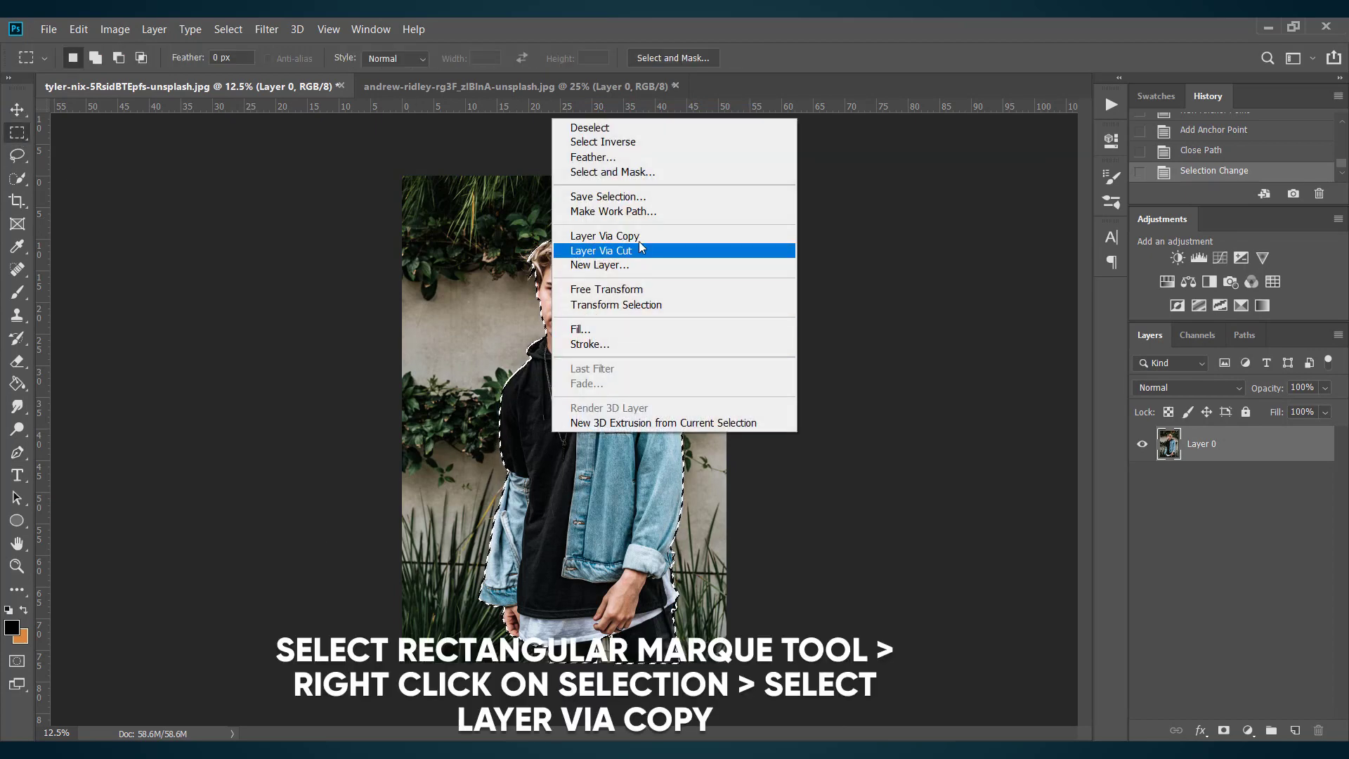
pyautogui.click(664, 241)
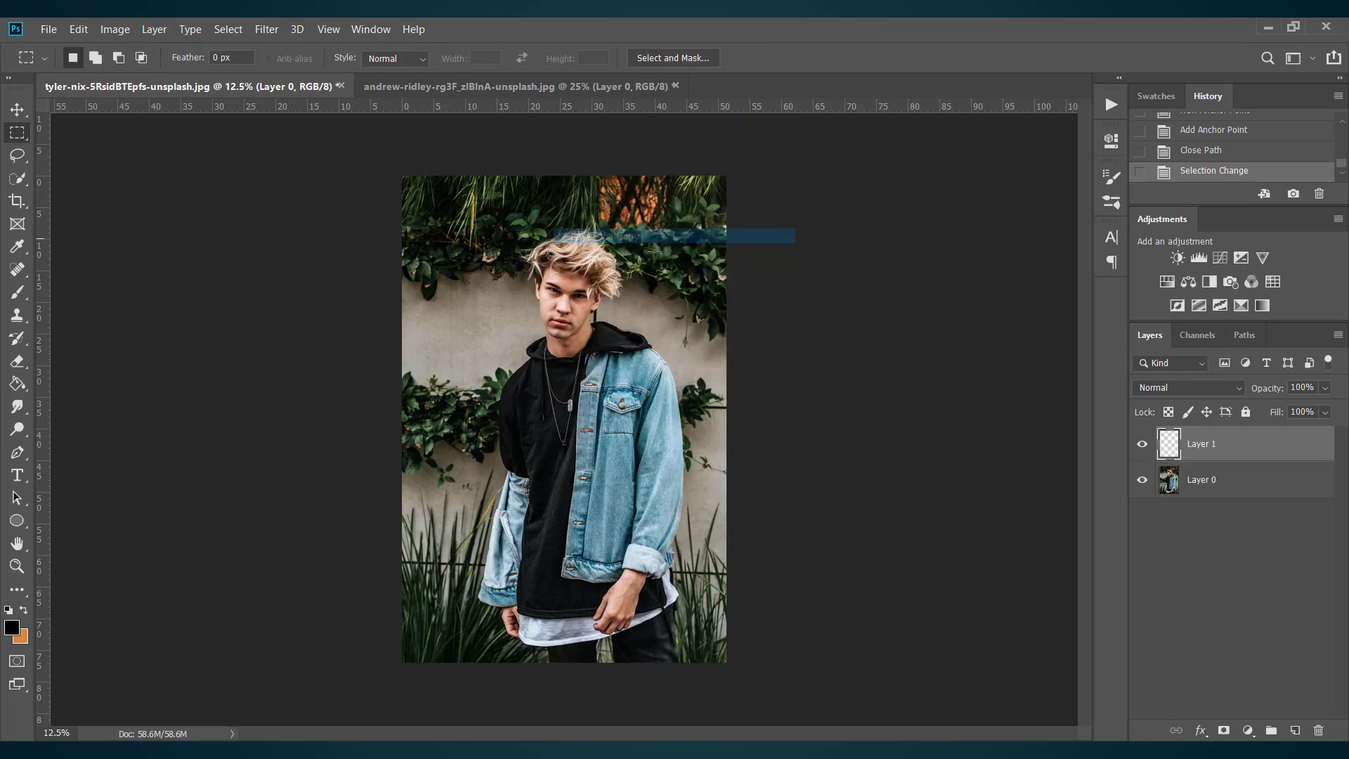
# Step: Toggle the visibility of Layer 0 to inspect the cut-out man on transparency
pyautogui.click(1143, 480)
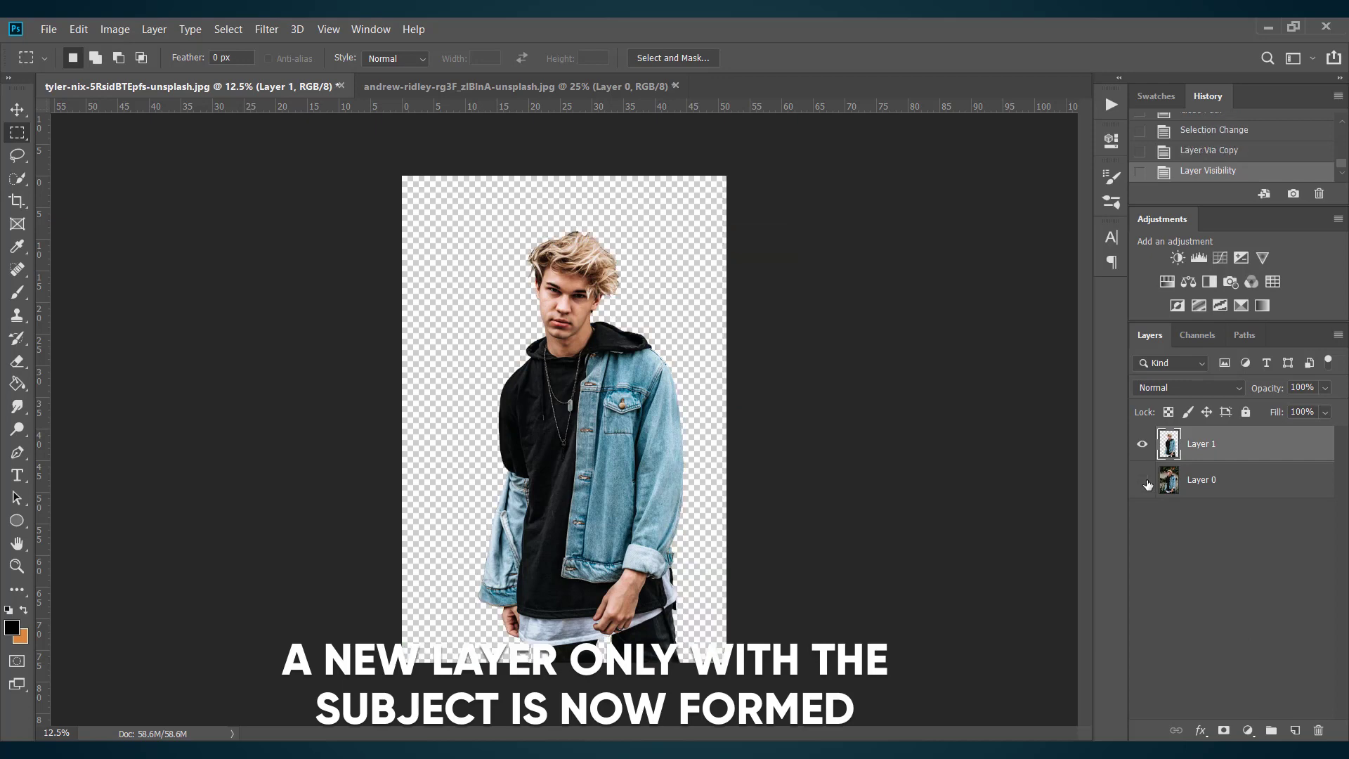
pyautogui.click(1142, 480)
pyautogui.click(1143, 481)
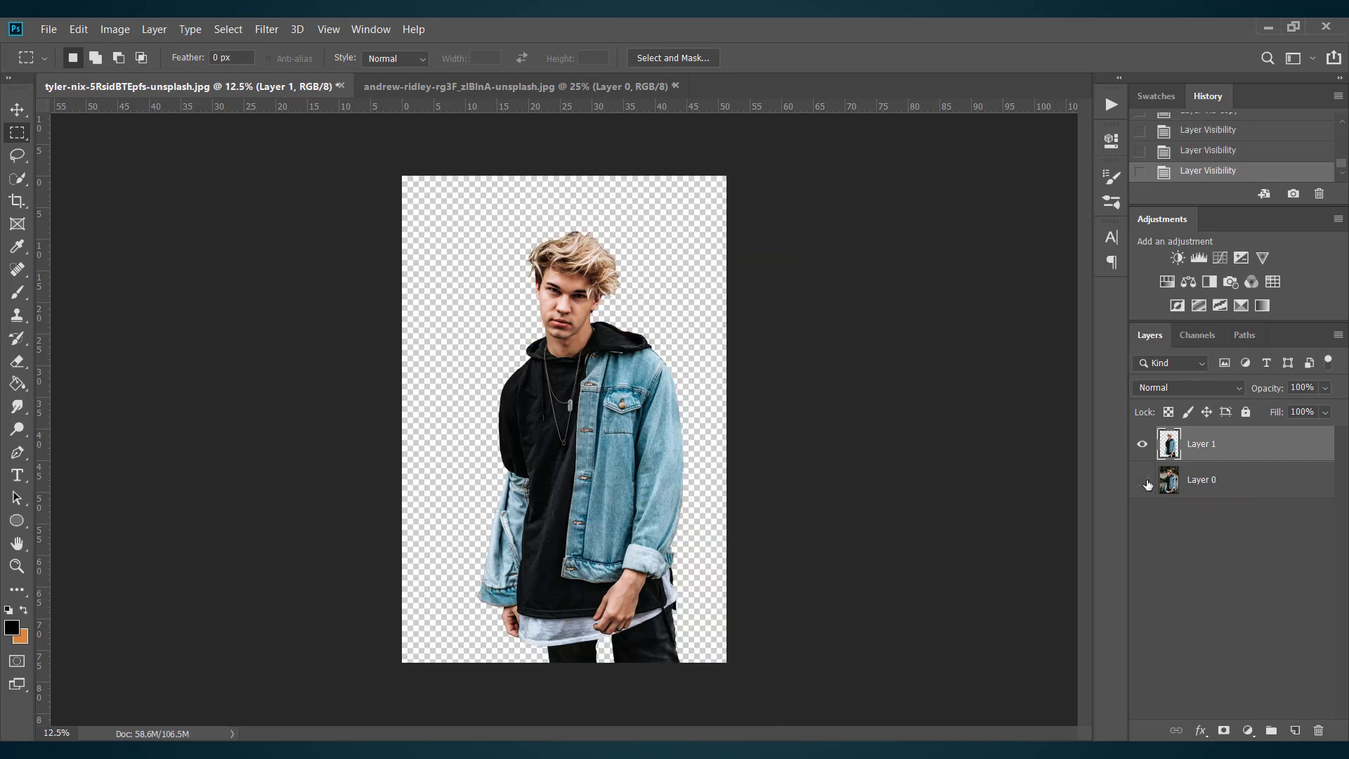
pyautogui.click(1143, 481)
# Step: Move the cut-out man into the andrew-ridley wall photo and scale him down to fit, aligned with its bottom edge
pyautogui.click(20, 105)
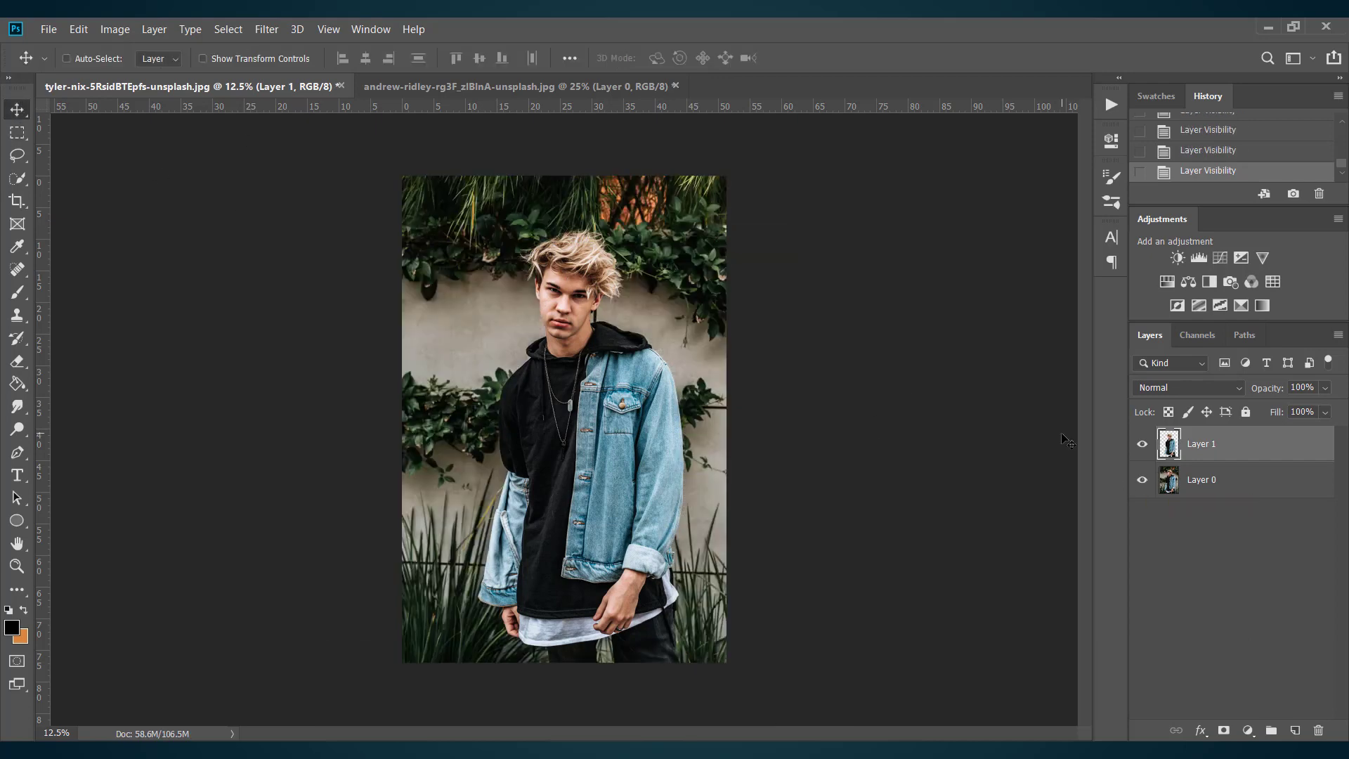
pyautogui.moveTo(564, 385); pyautogui.dragTo(551, 464)
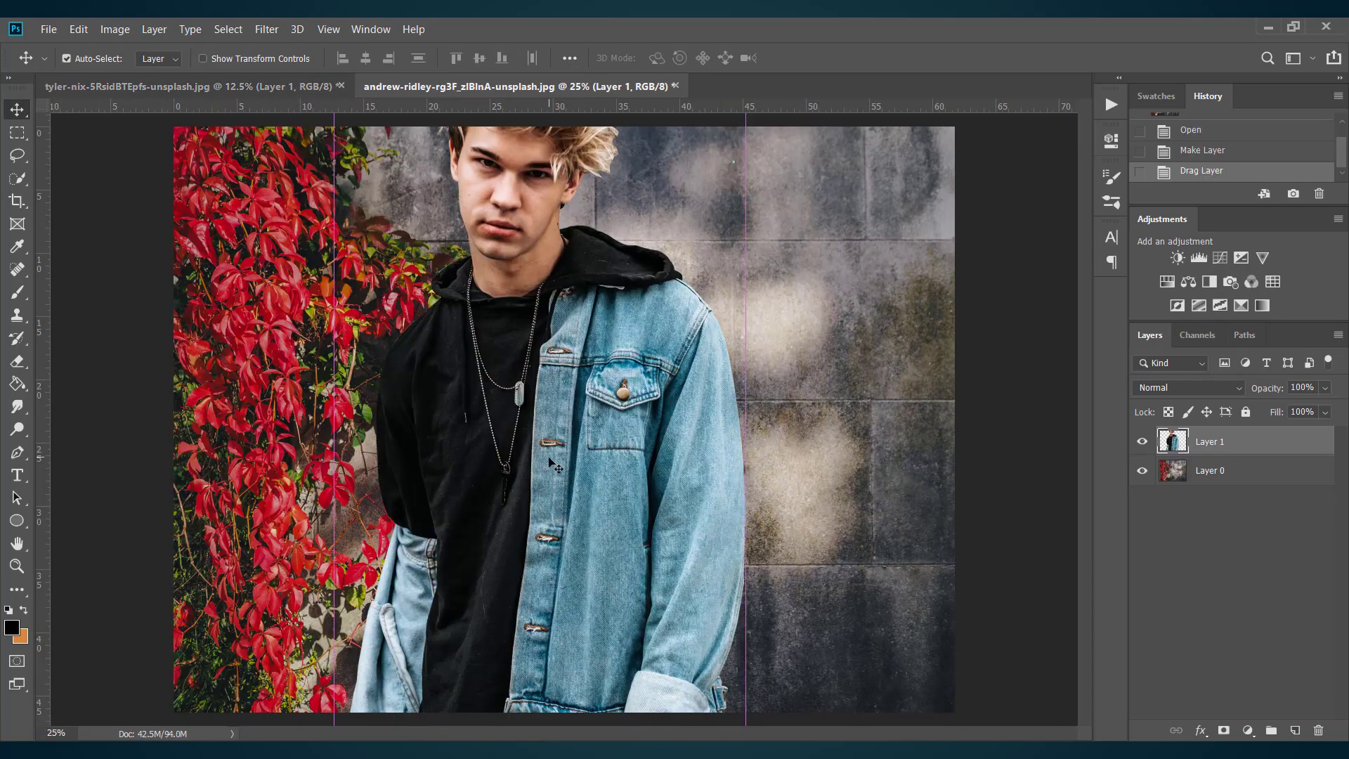
pyautogui.hotkey('ctrl', '-')
pyautogui.hotkey('ctrl', '-')
pyautogui.hotkey('ctrl', 't')
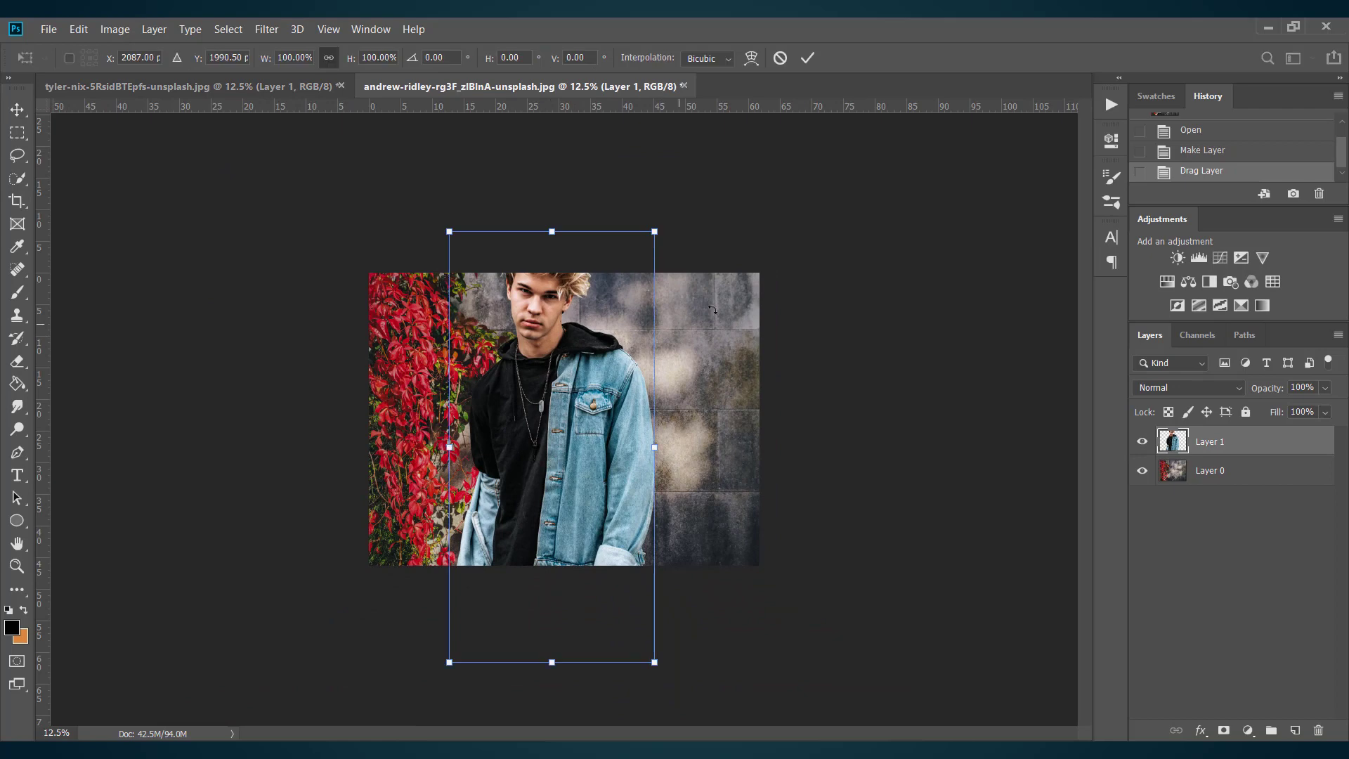
pyautogui.moveTo(659, 228); pyautogui.dragTo(620, 307)
pyautogui.moveTo(561, 471); pyautogui.dragTo(611, 453)
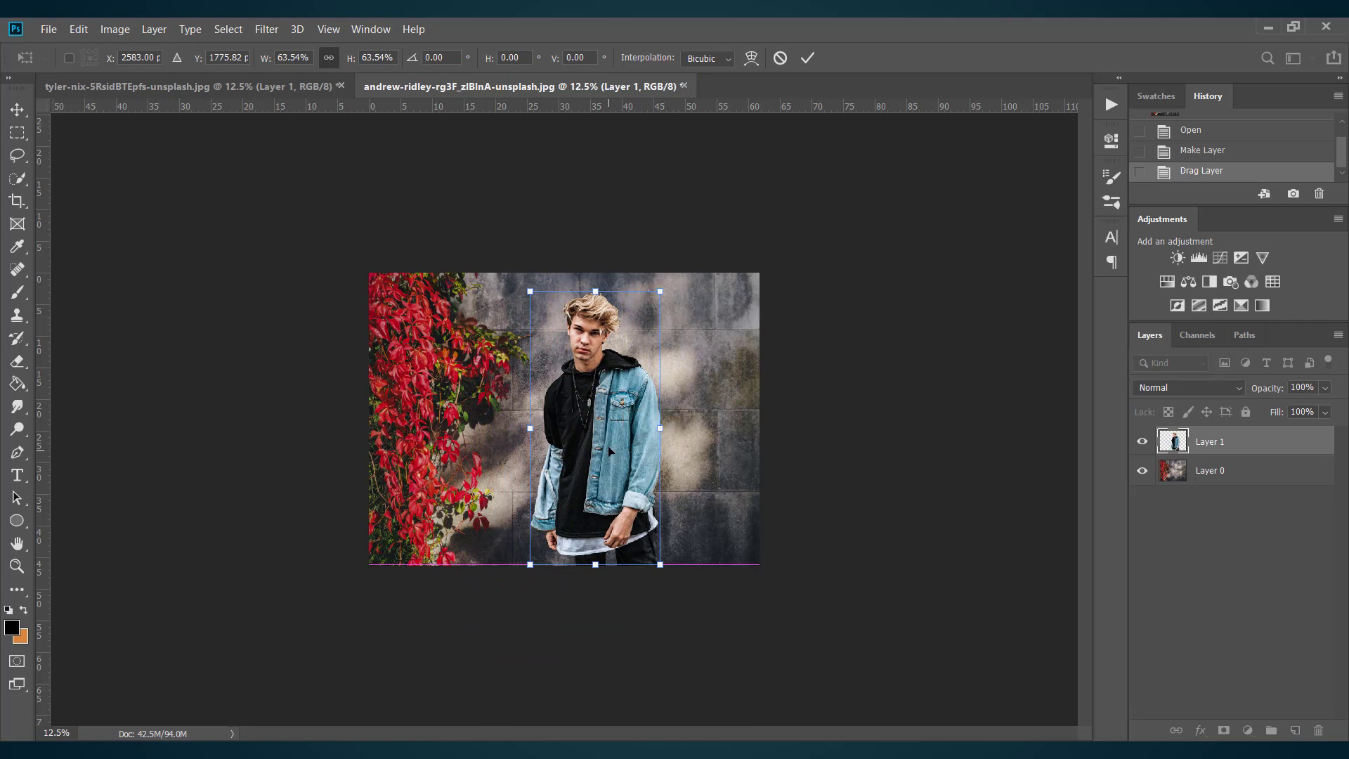
pyautogui.moveTo(660, 289); pyautogui.dragTo(664, 280)
pyautogui.press('Return')
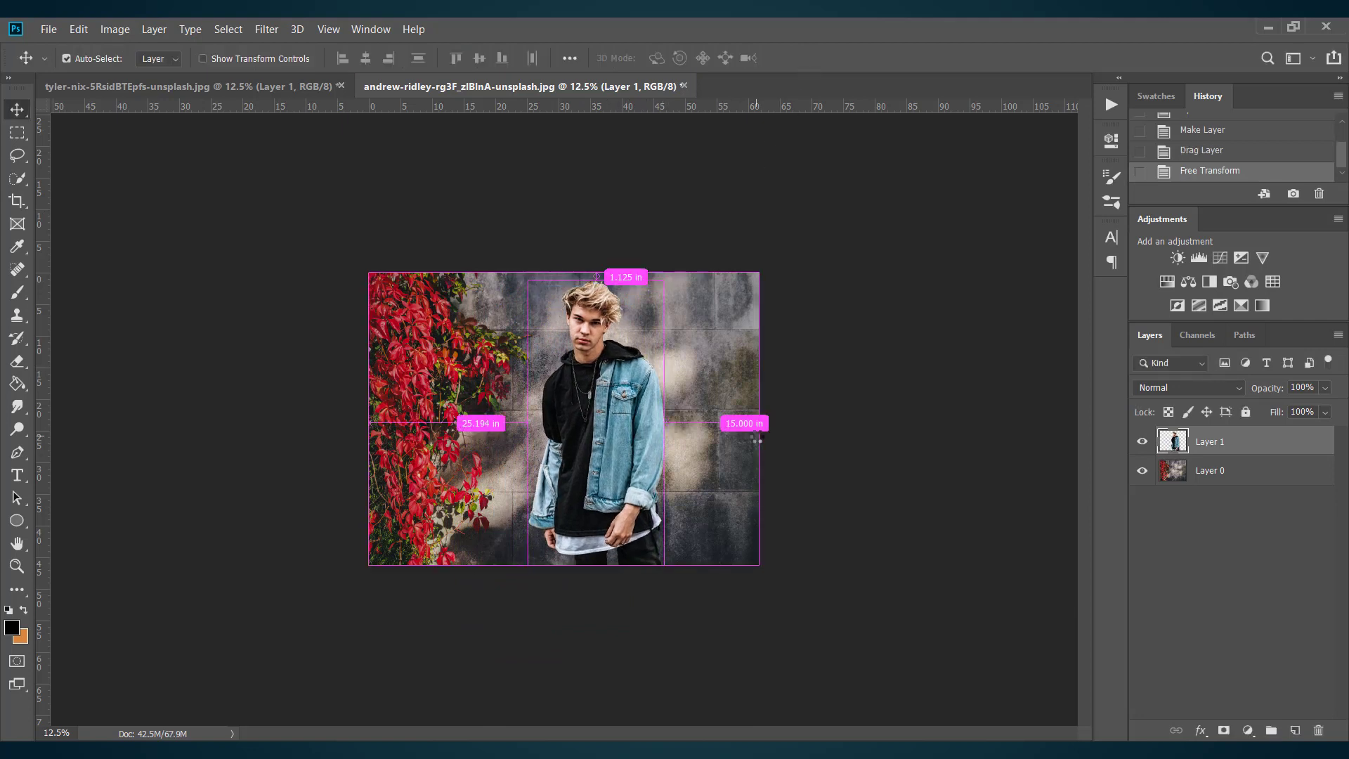
# Step: Add a Color Balance adjustment layer and set its midtones Yellow–Blue value to -9
pyautogui.hotkey('ctrl', '+')
pyautogui.hotkey('ctrl', '+')
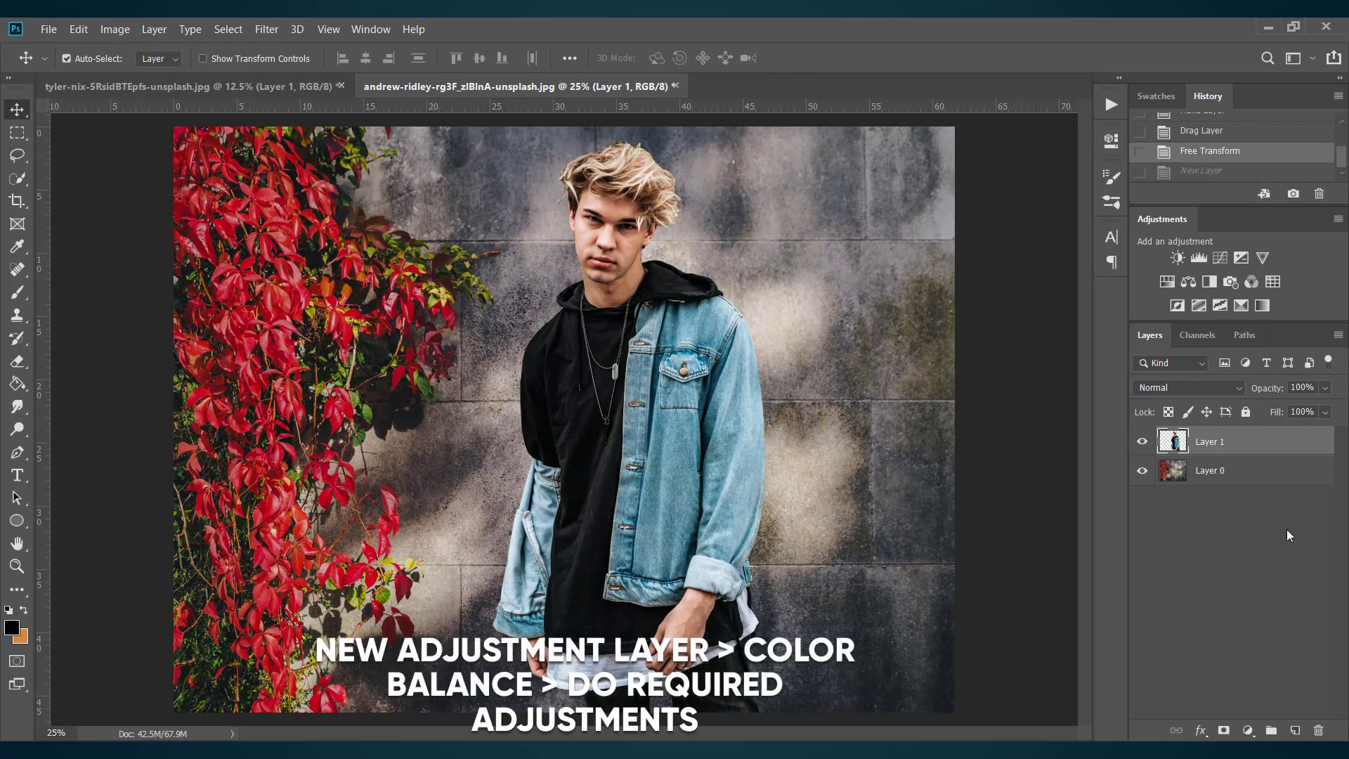
pyautogui.click(1248, 730)
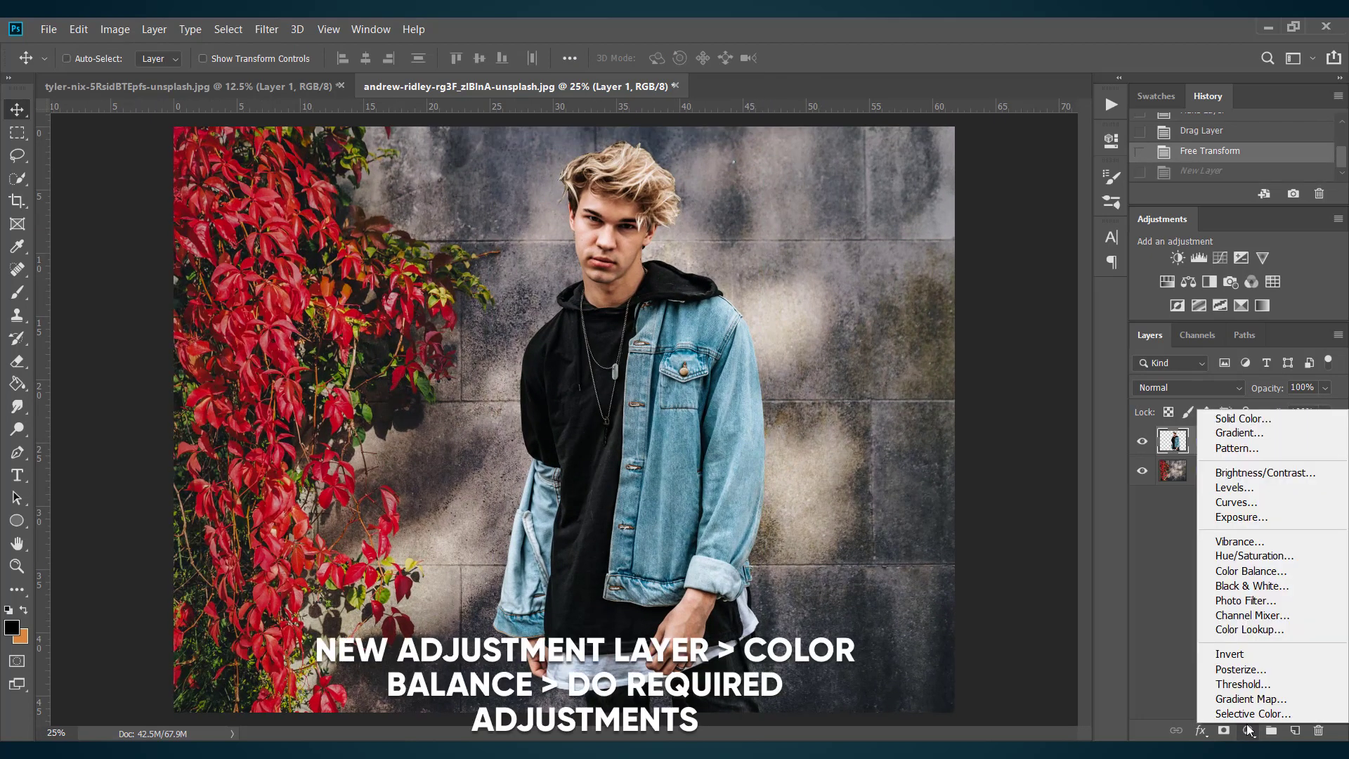
pyautogui.click(1296, 571)
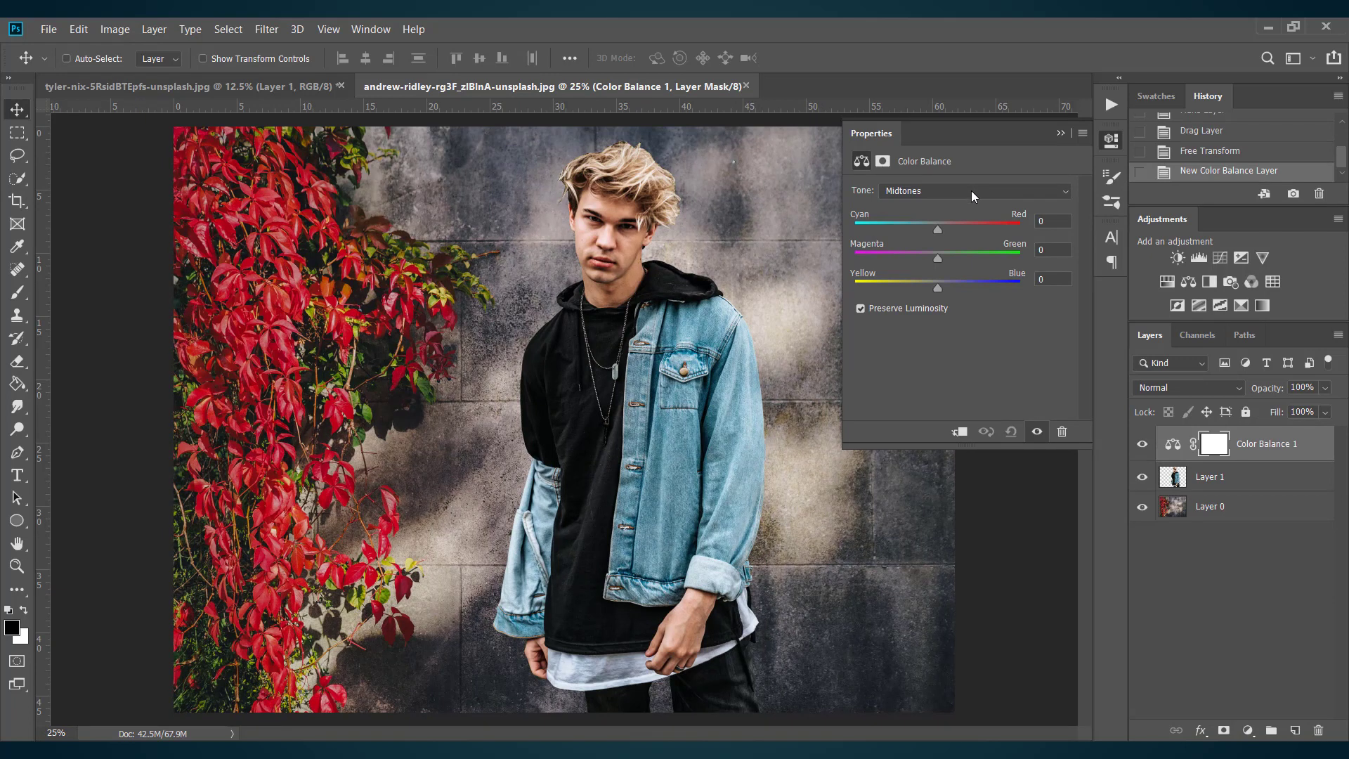
pyautogui.click(971, 191)
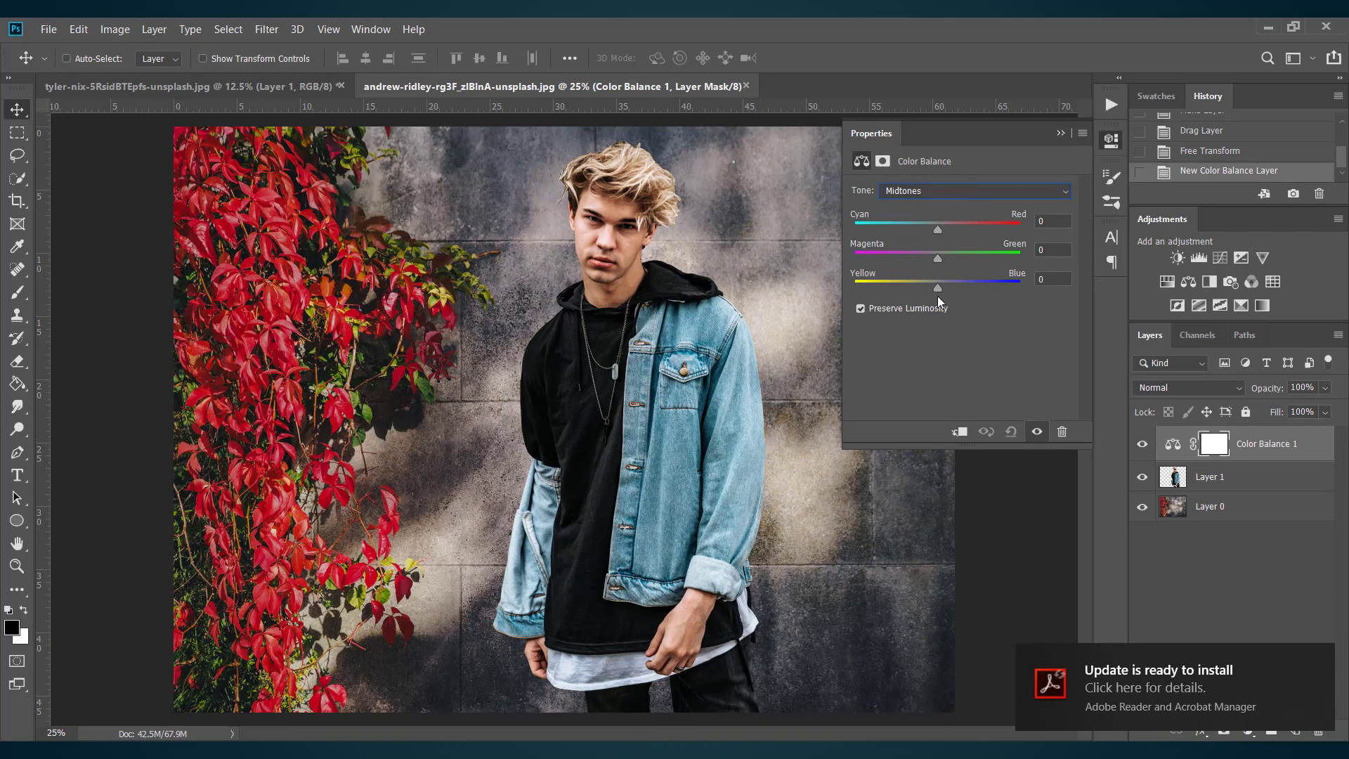
pyautogui.moveTo(938, 287); pyautogui.dragTo(933, 288)
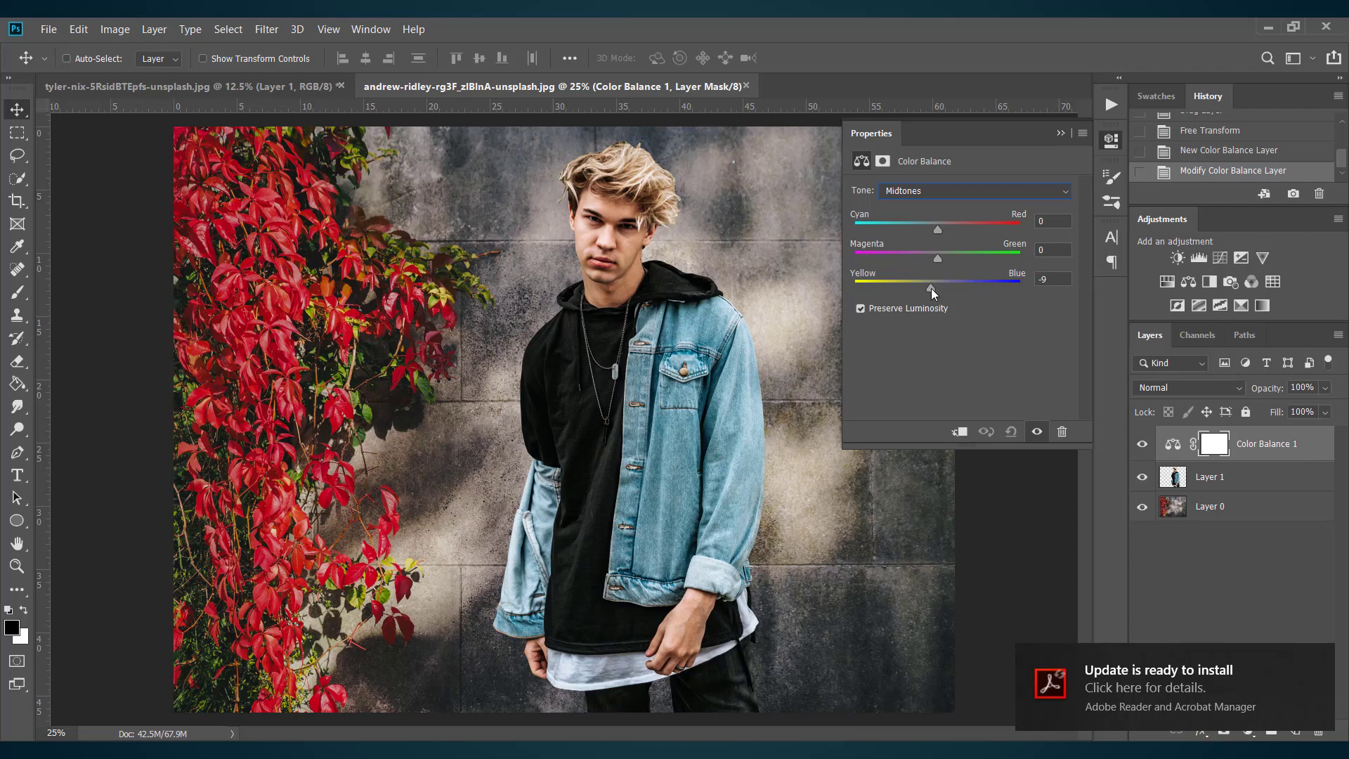
# Step: Shift the Yellow–Blue balance of the shadows slightly toward blue
pyautogui.click(974, 191)
pyautogui.click(971, 205)
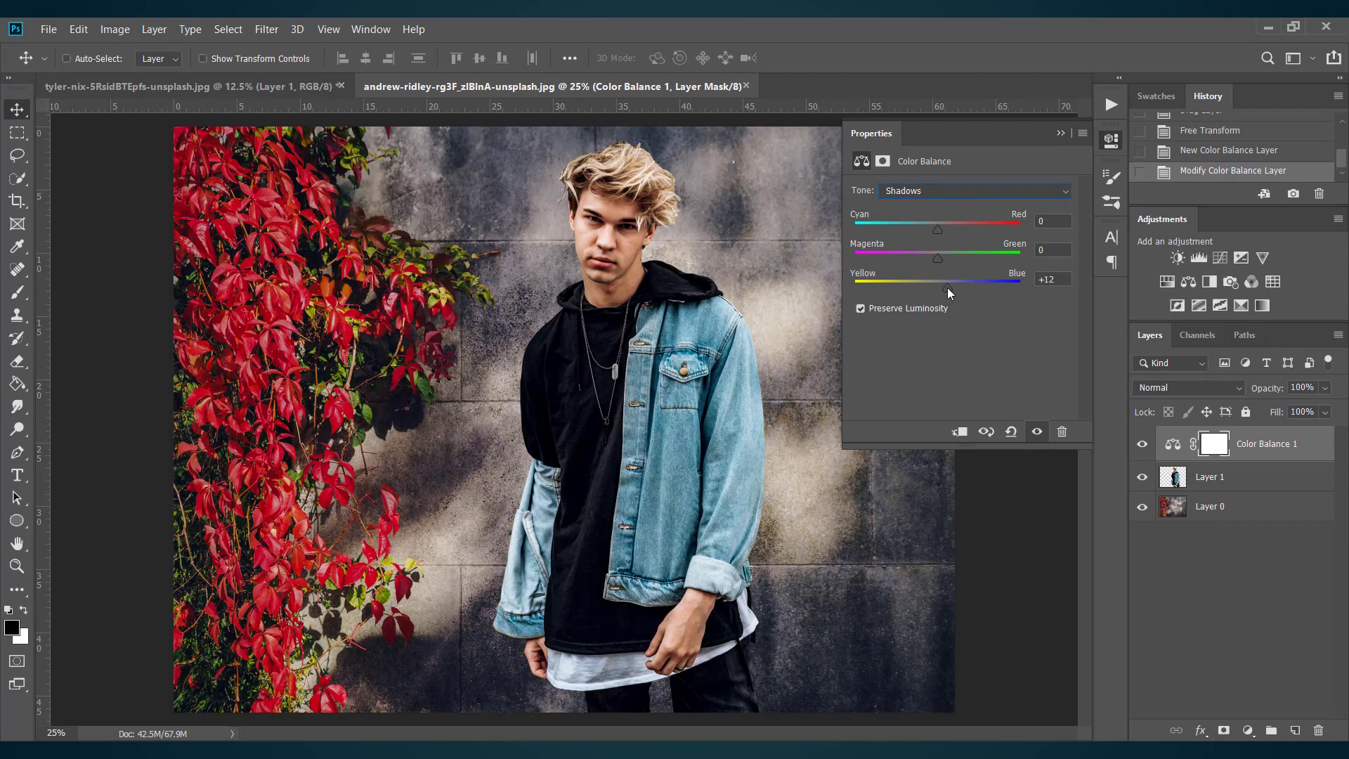
pyautogui.moveTo(947, 288); pyautogui.dragTo(936, 288)
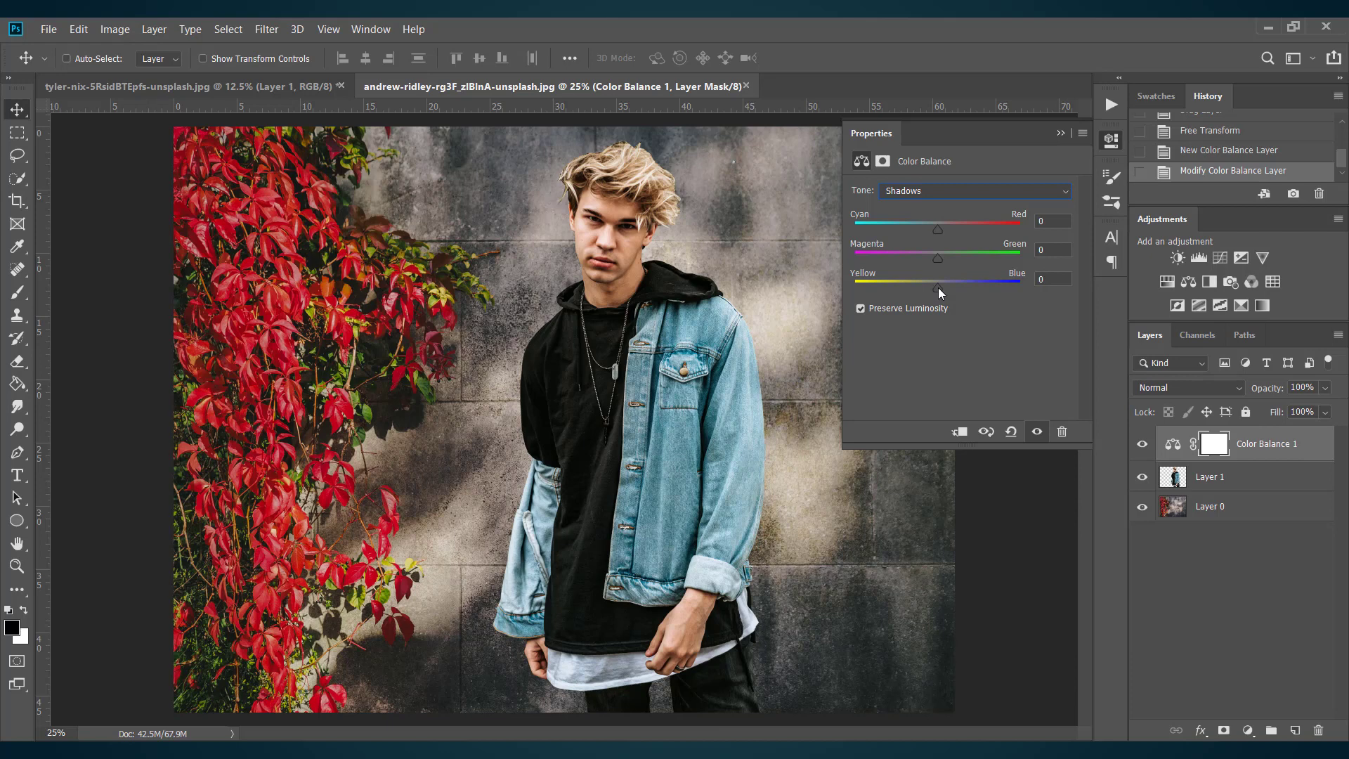
pyautogui.moveTo(938, 289); pyautogui.dragTo(947, 290)
# Step: Shift the Color Balance highlights slightly toward red and clip the adjustment layer to the man's Layer 1
pyautogui.click(947, 192)
pyautogui.click(933, 232)
pyautogui.moveTo(937, 229); pyautogui.dragTo(946, 230)
pyautogui.click(1062, 133)
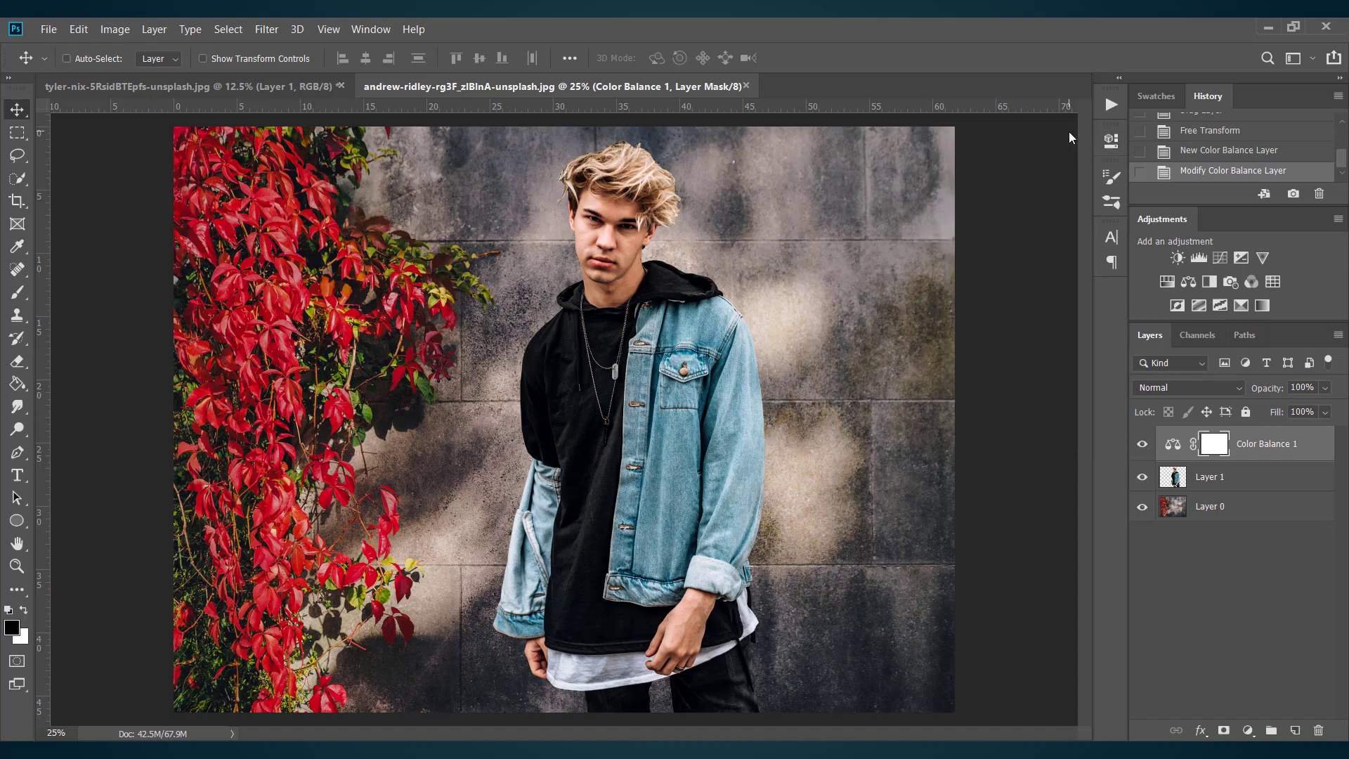
pyautogui.keyDown('alt'); pyautogui.click(1301, 466); pyautogui.keyUp('alt')
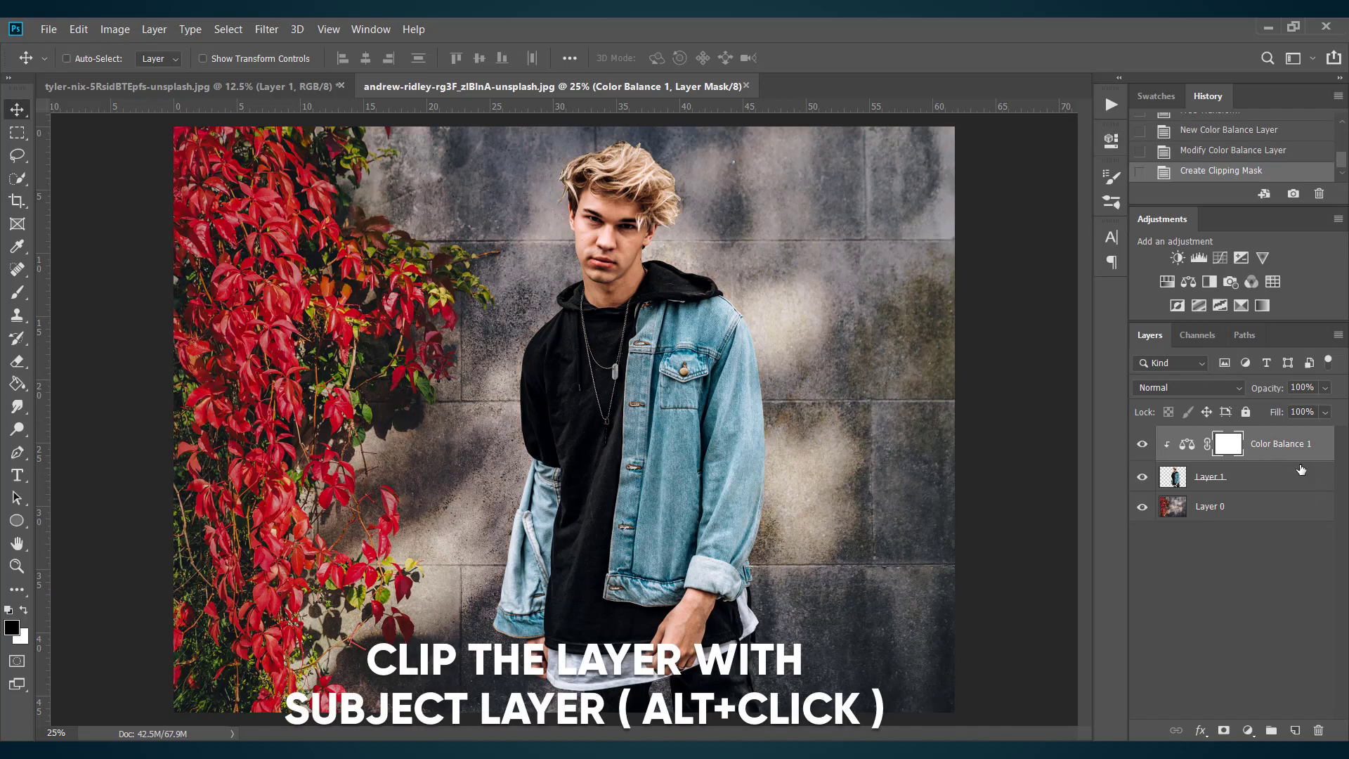
# Step: Duplicate the background photo's Layer 0, keeping the default copy name
pyautogui.click(1283, 508)
pyautogui.rightClick(1283, 508)
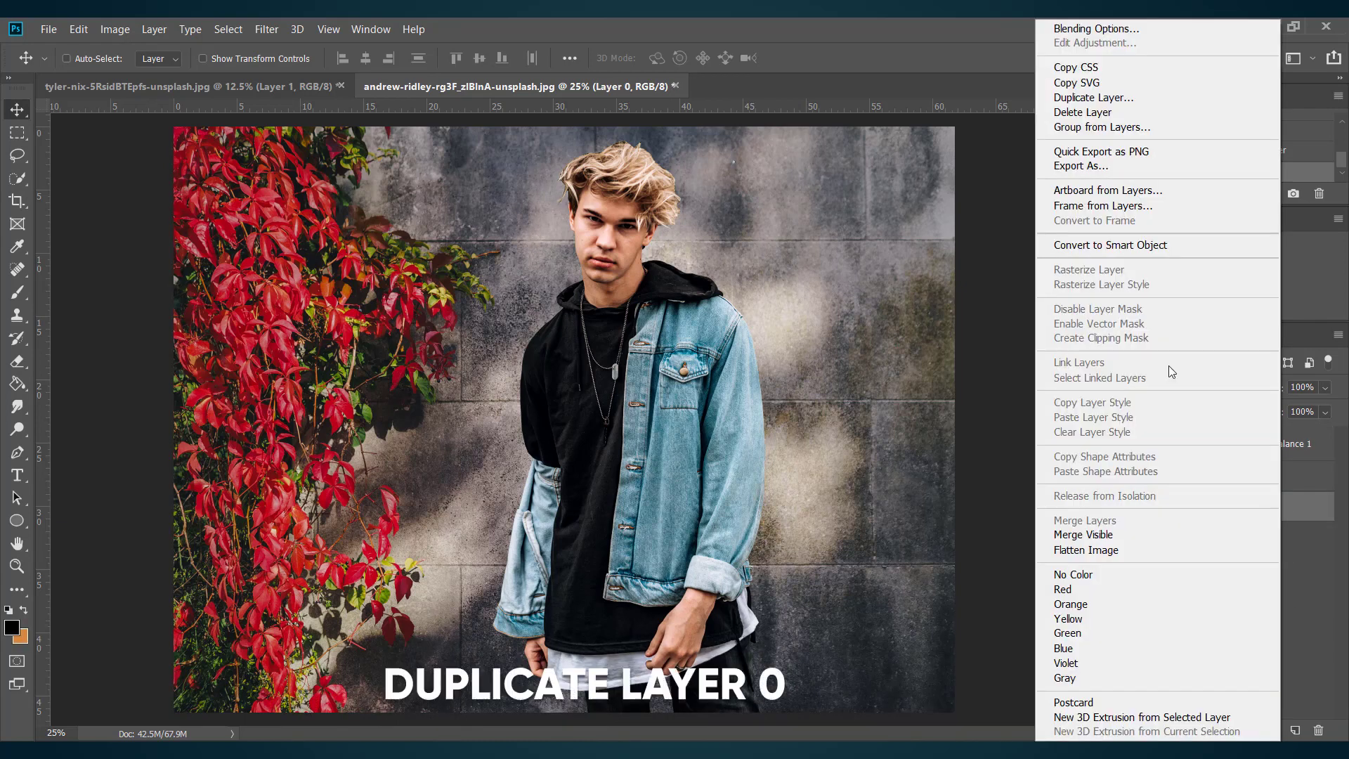
pyautogui.click(1099, 101)
pyautogui.click(821, 213)
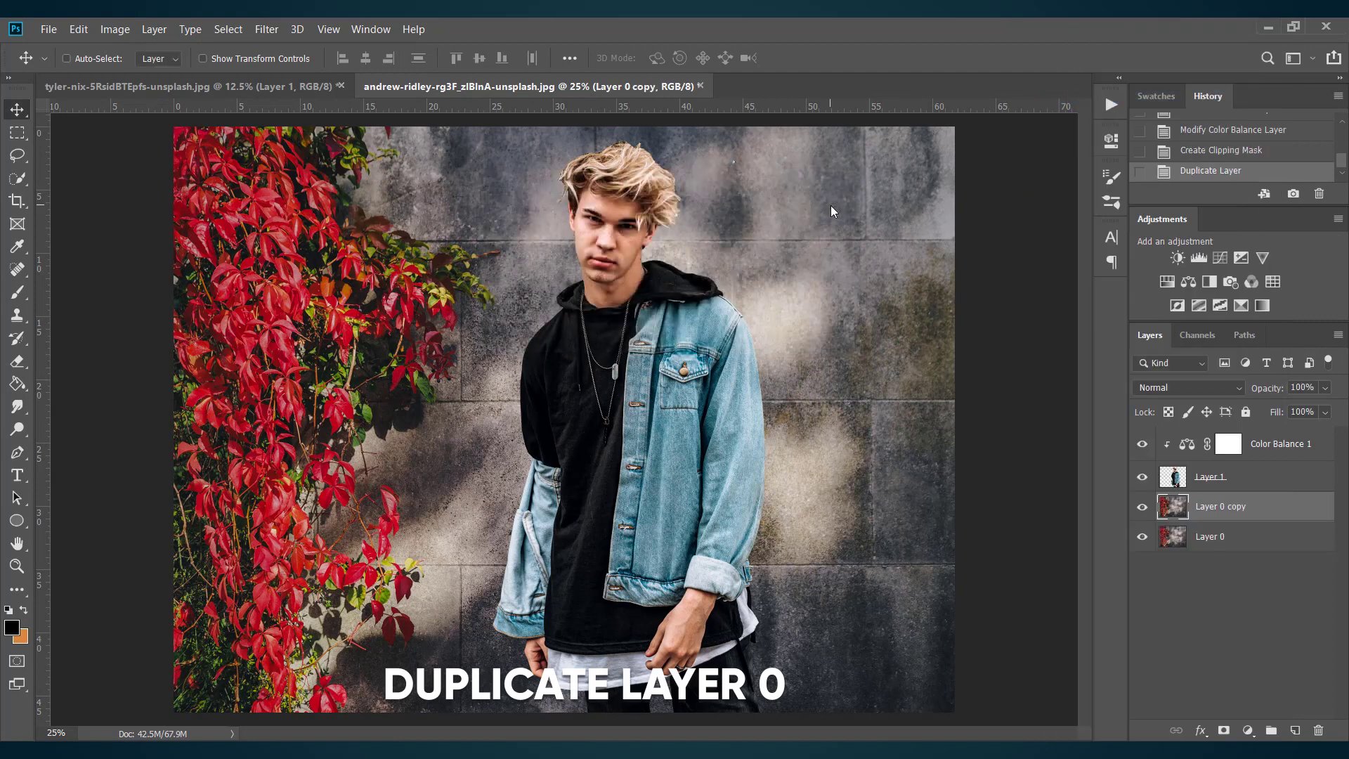
# Step: Apply a Gaussian Blur with a 5.0 pixel radius to Layer 0 copy
pyautogui.click(262, 30)
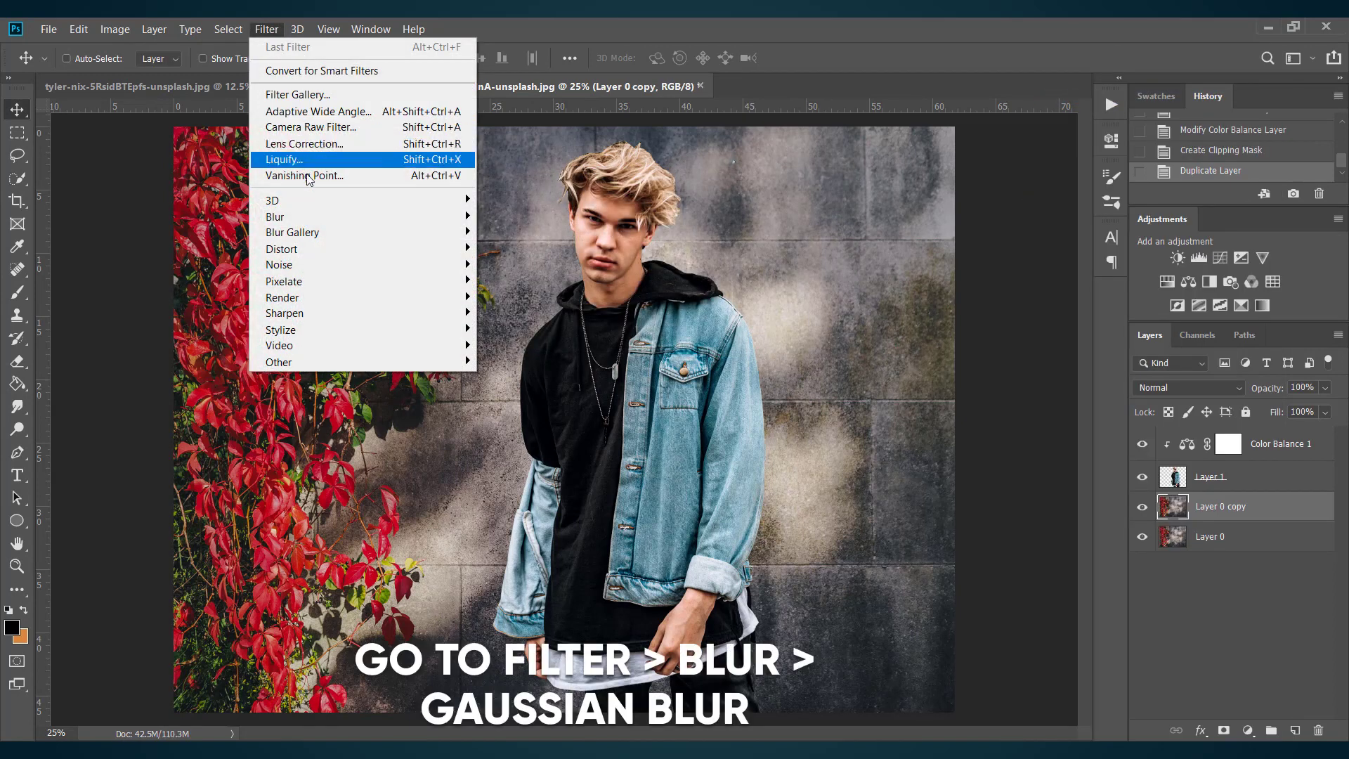
pyautogui.moveTo(336, 224)
pyautogui.click(528, 267)
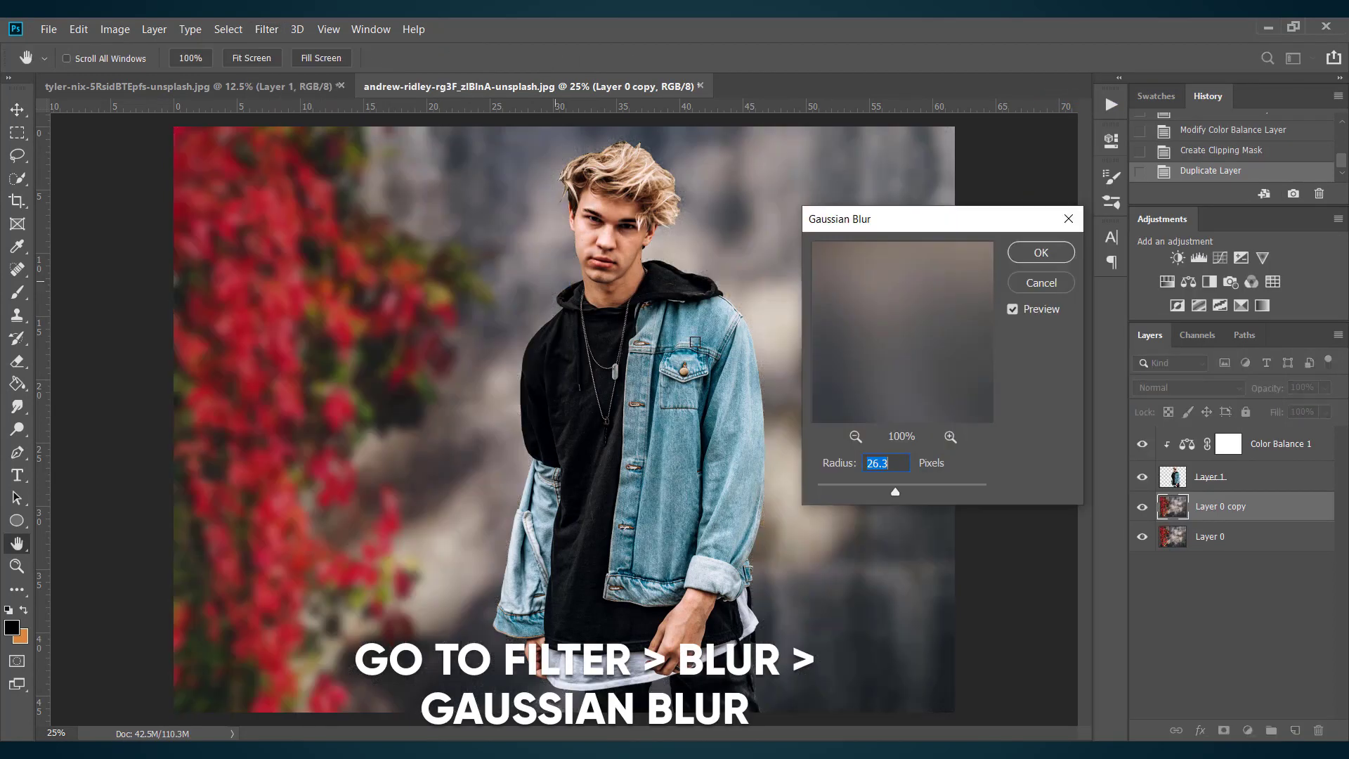
pyautogui.click(880, 490)
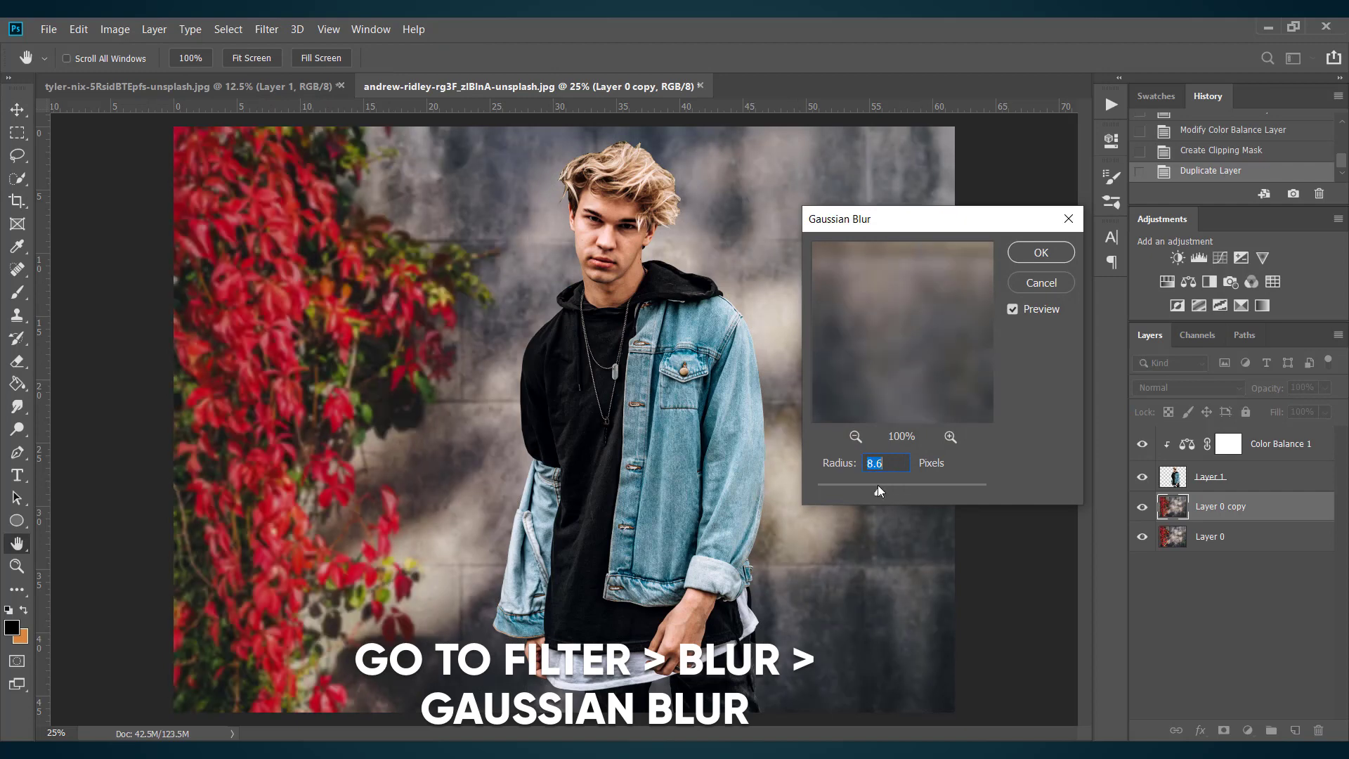
pyautogui.moveTo(864, 485); pyautogui.dragTo(862, 484)
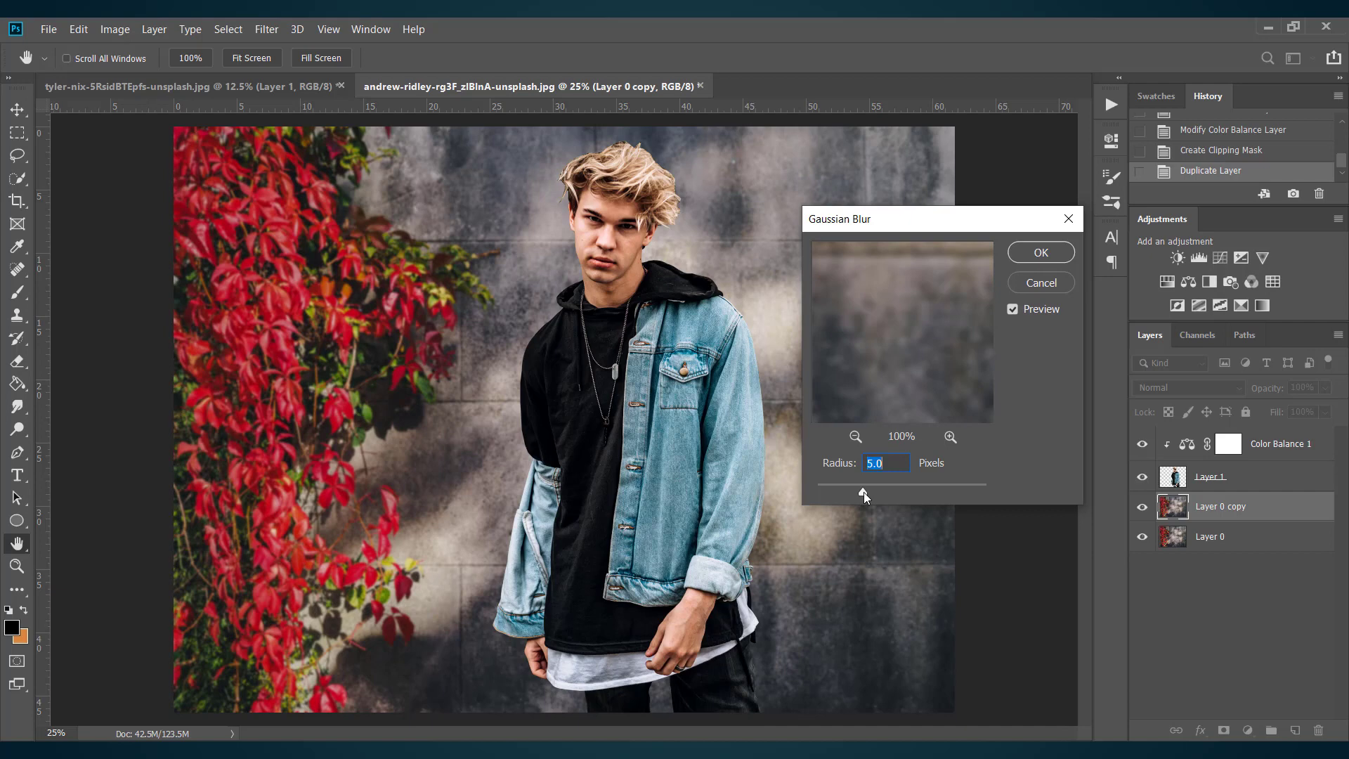
pyautogui.click(1036, 255)
# Step: Open the layer style of the man's Layer 1 and enable a Drop Shadow
pyautogui.click(1286, 480)
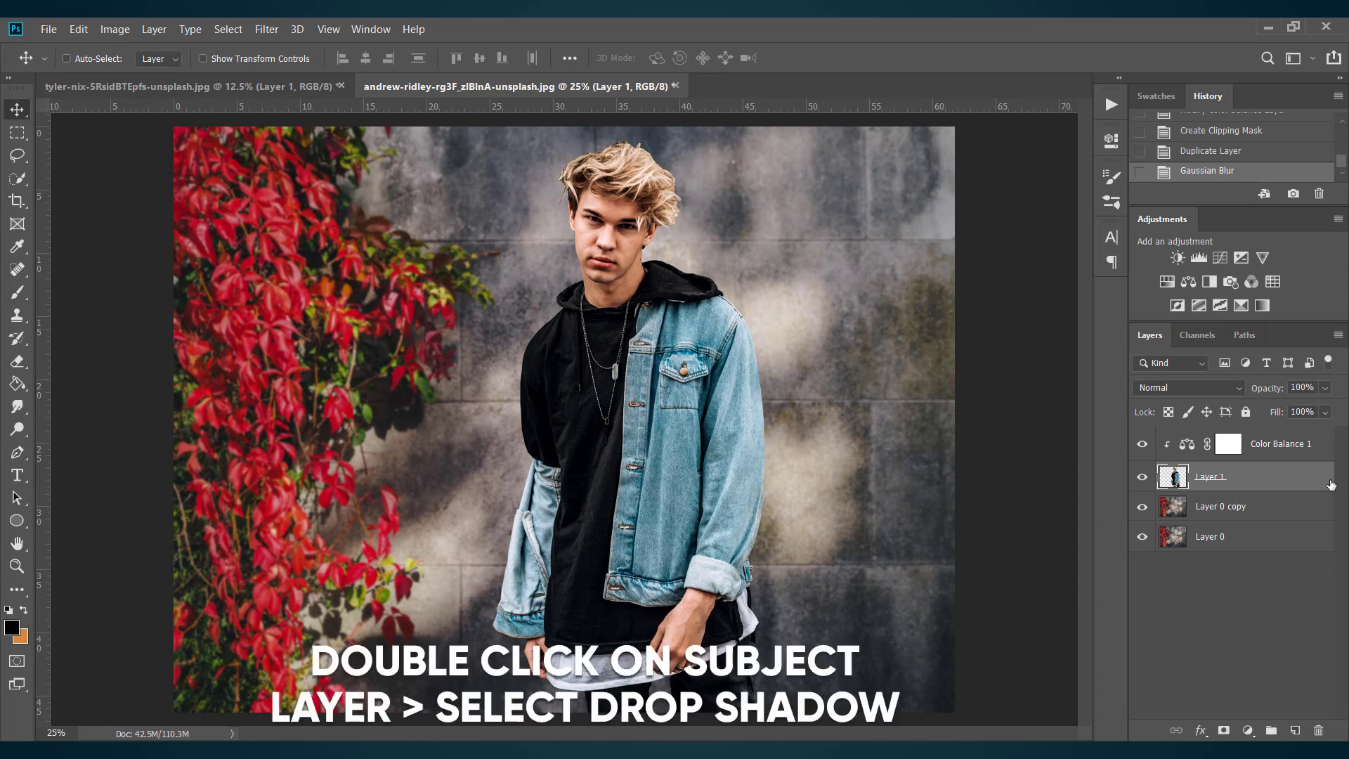
pyautogui.doubleClick(1330, 485)
pyautogui.moveTo(907, 224); pyautogui.dragTo(1106, 215)
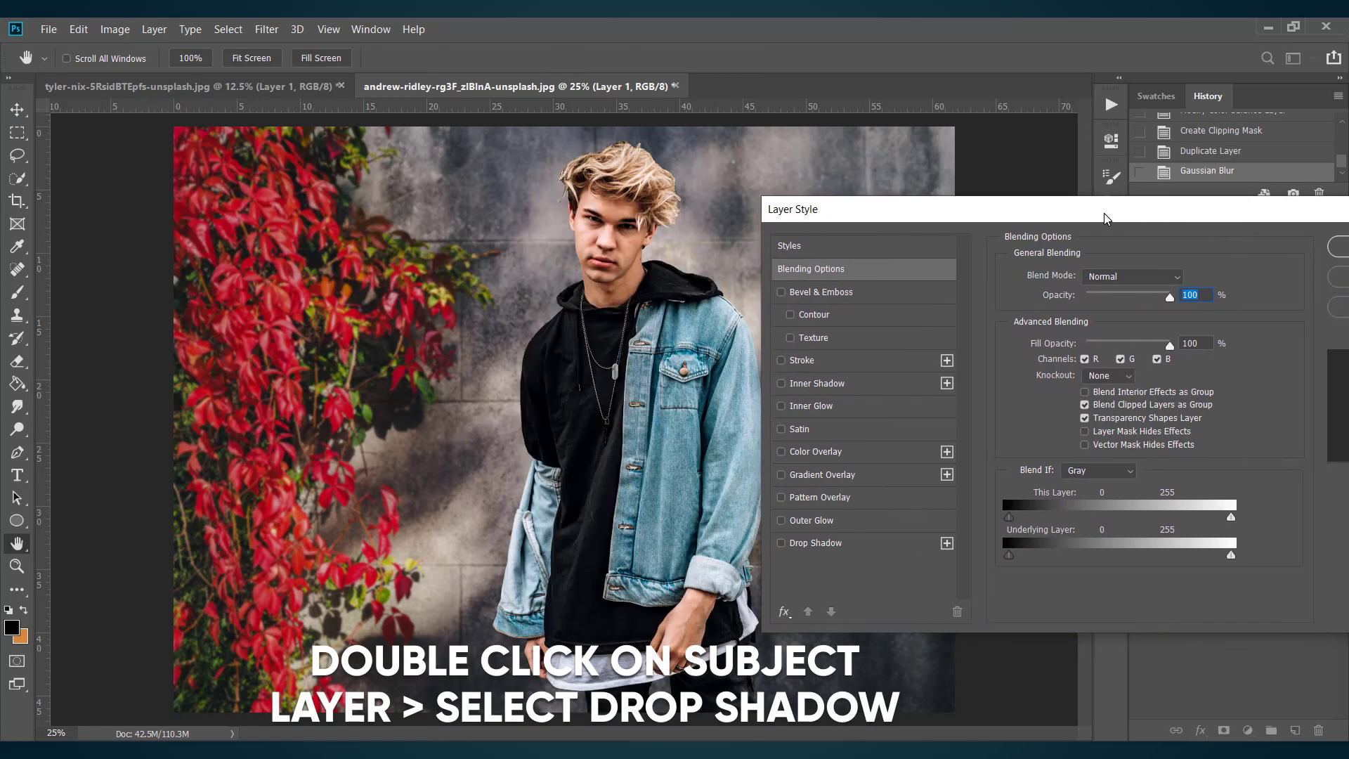
pyautogui.click(849, 545)
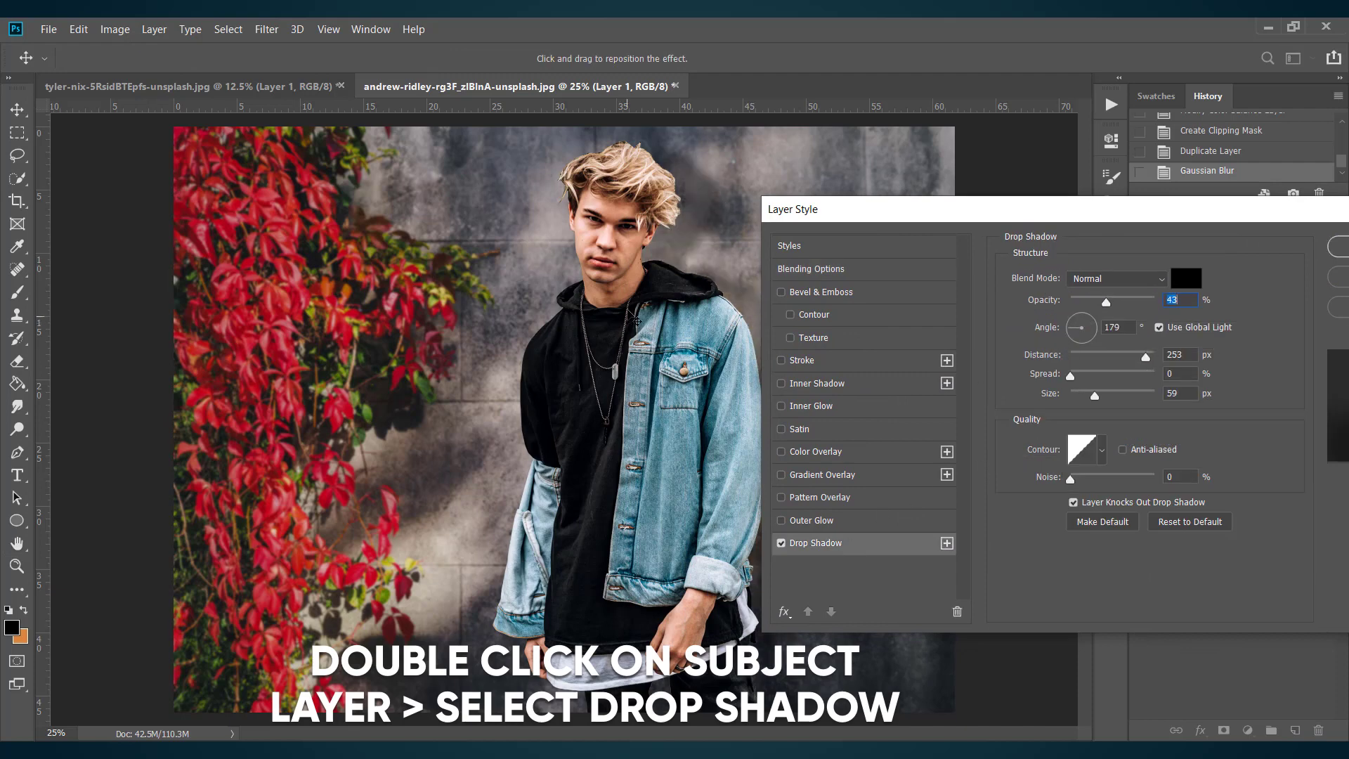
# Step: Offset the man's drop shadow down and to his right side on the wall, at about 136° and 316 px distance, and apply the style
pyautogui.moveTo(634, 319); pyautogui.dragTo(555, 363)
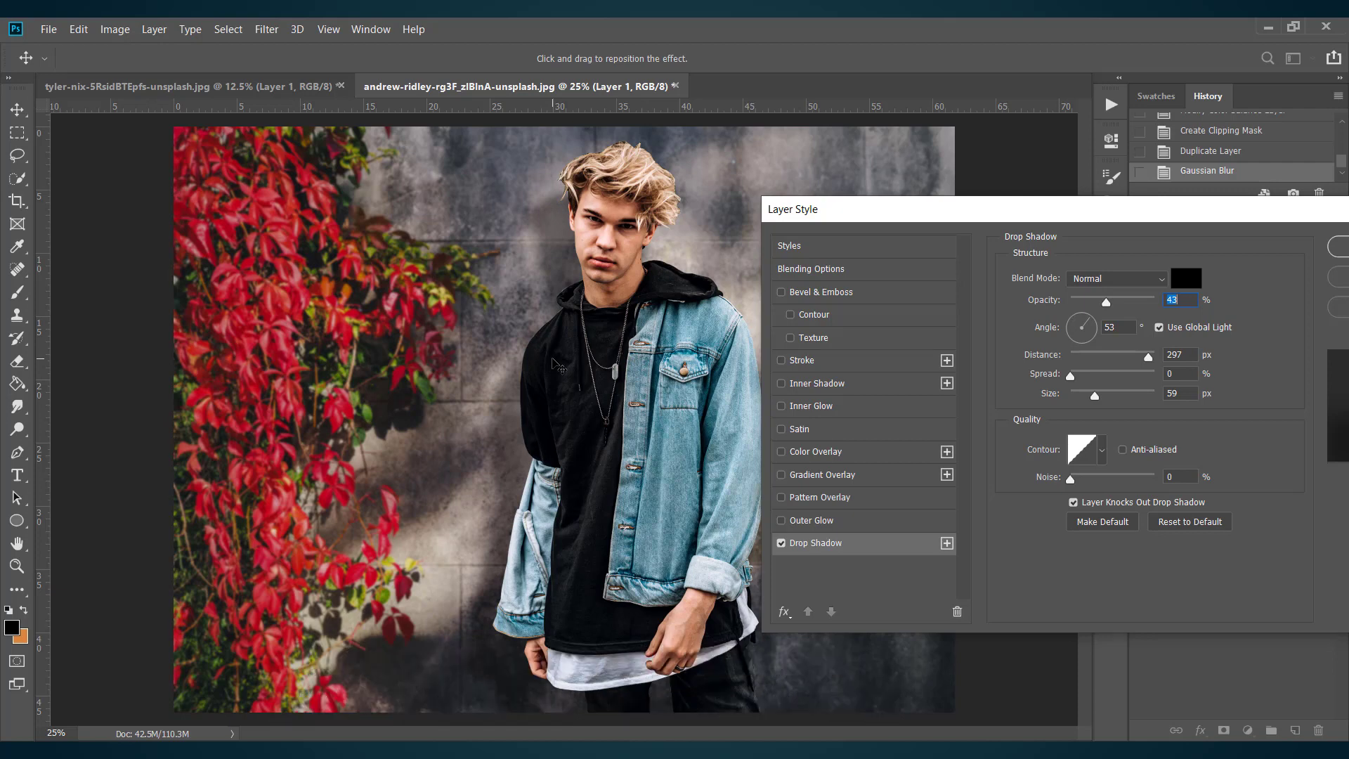
pyautogui.moveTo(557, 365); pyautogui.dragTo(661, 385)
pyautogui.moveTo(1098, 219); pyautogui.dragTo(1225, 210)
pyautogui.moveTo(796, 513); pyautogui.dragTo(787, 519)
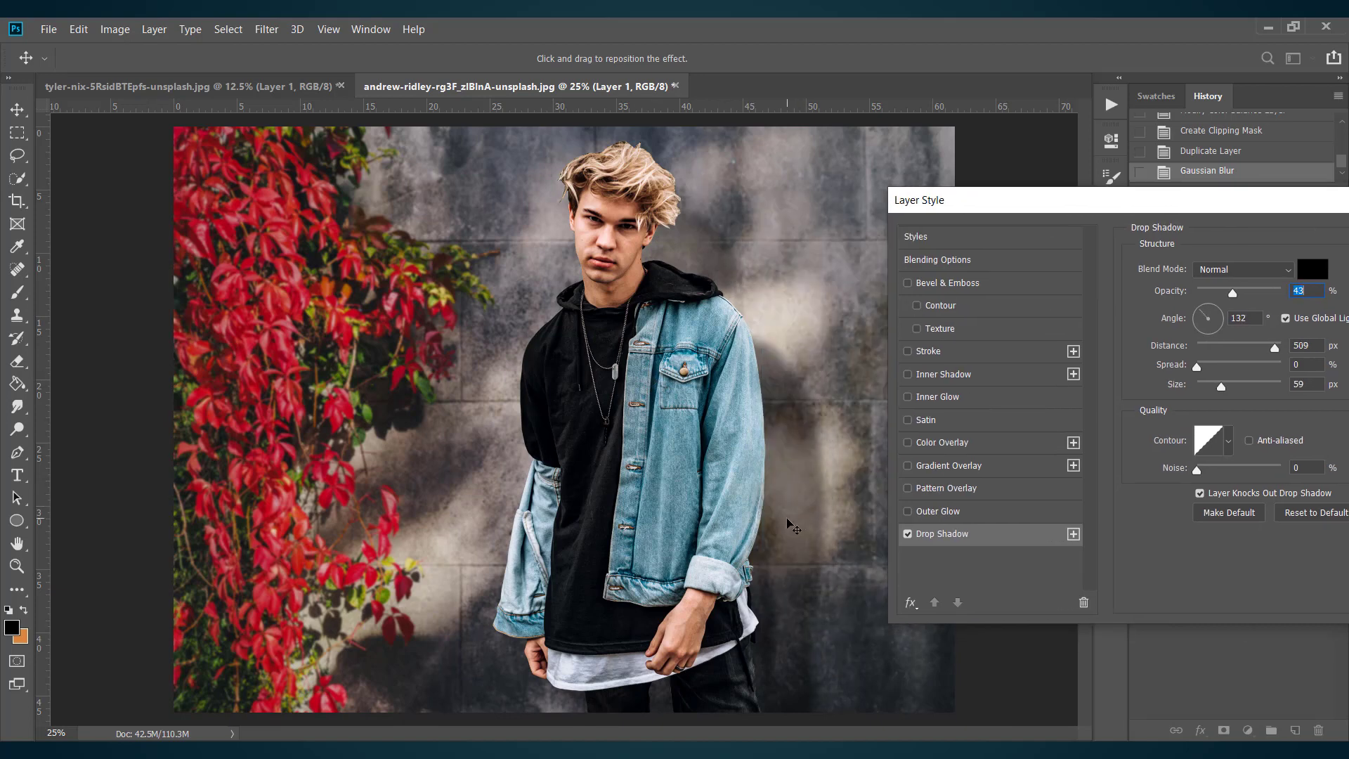
pyautogui.moveTo(788, 521); pyautogui.dragTo(768, 495)
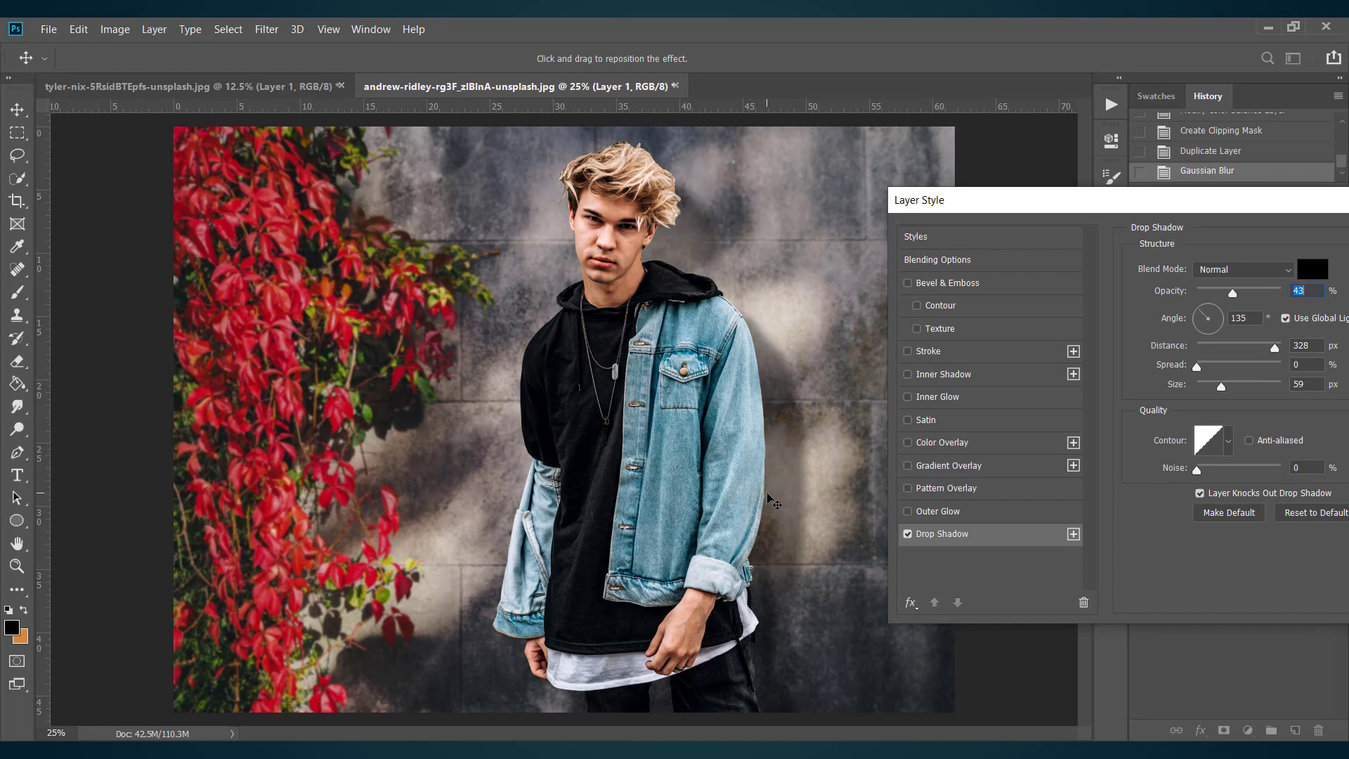
pyautogui.moveTo(1036, 213); pyautogui.dragTo(896, 248)
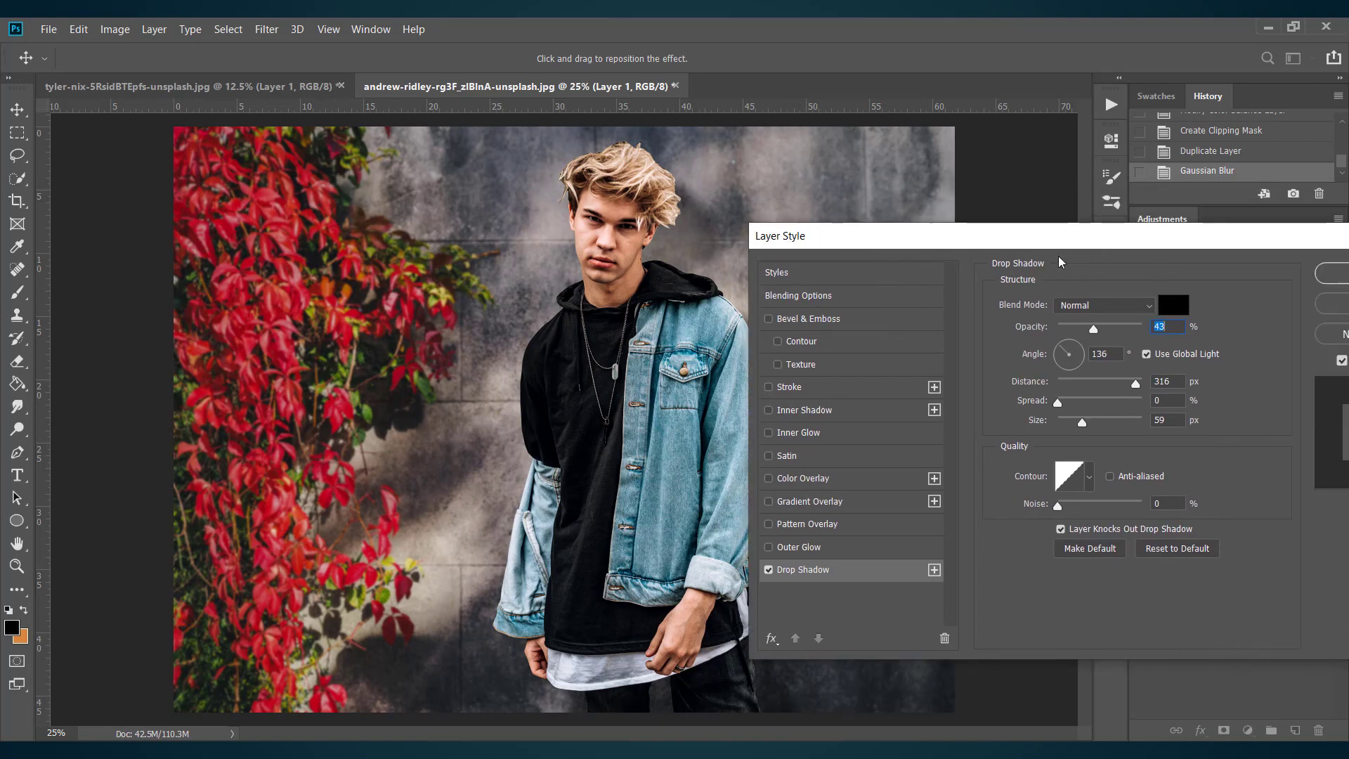
pyautogui.click(1321, 279)
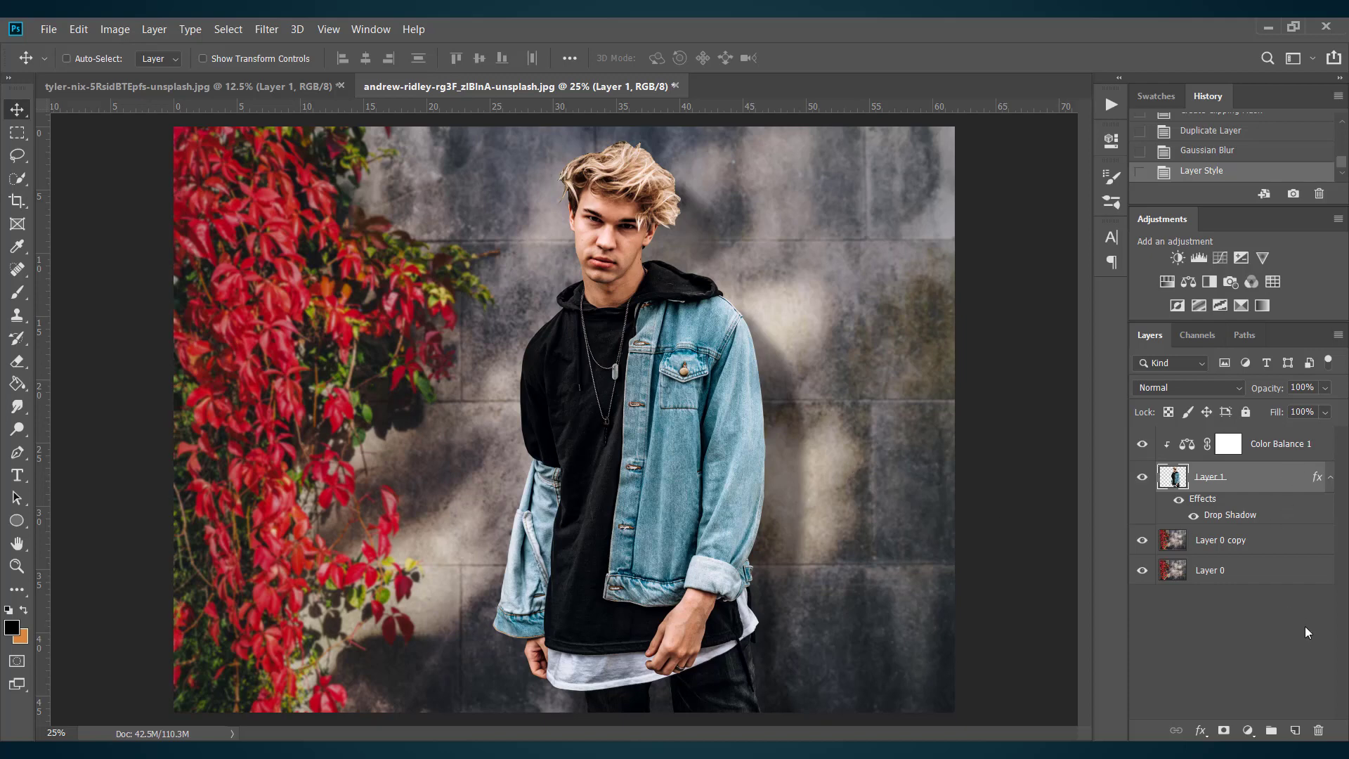
# Step: Add a new blank layer above the Color Balance 1 adjustment layer and activate the Brush tool
pyautogui.click(1328, 450)
pyautogui.click(1295, 730)
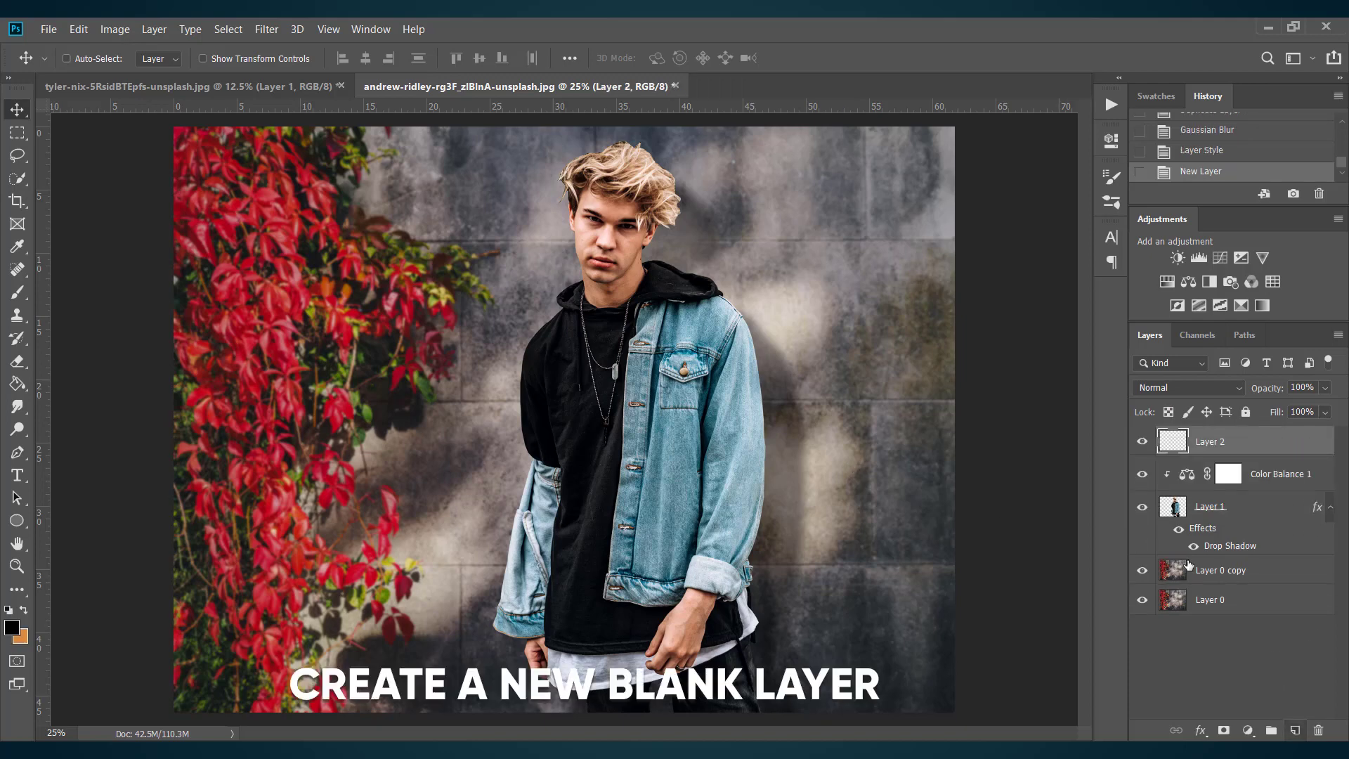
pyautogui.hotkey('ctrl', '+')
pyautogui.hotkey('ctrl', '+')
pyautogui.hotkey('ctrl', '+')
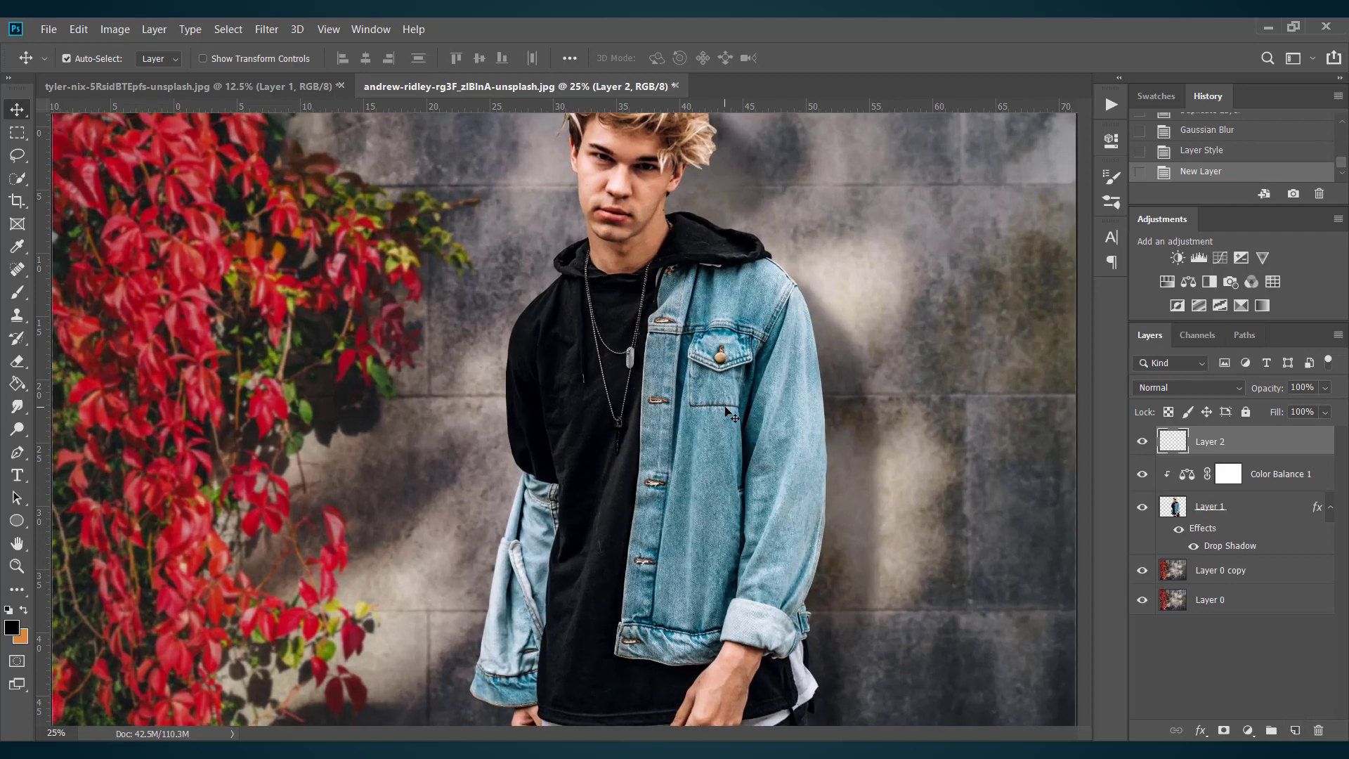
pyautogui.scroll(5, 725, 408)
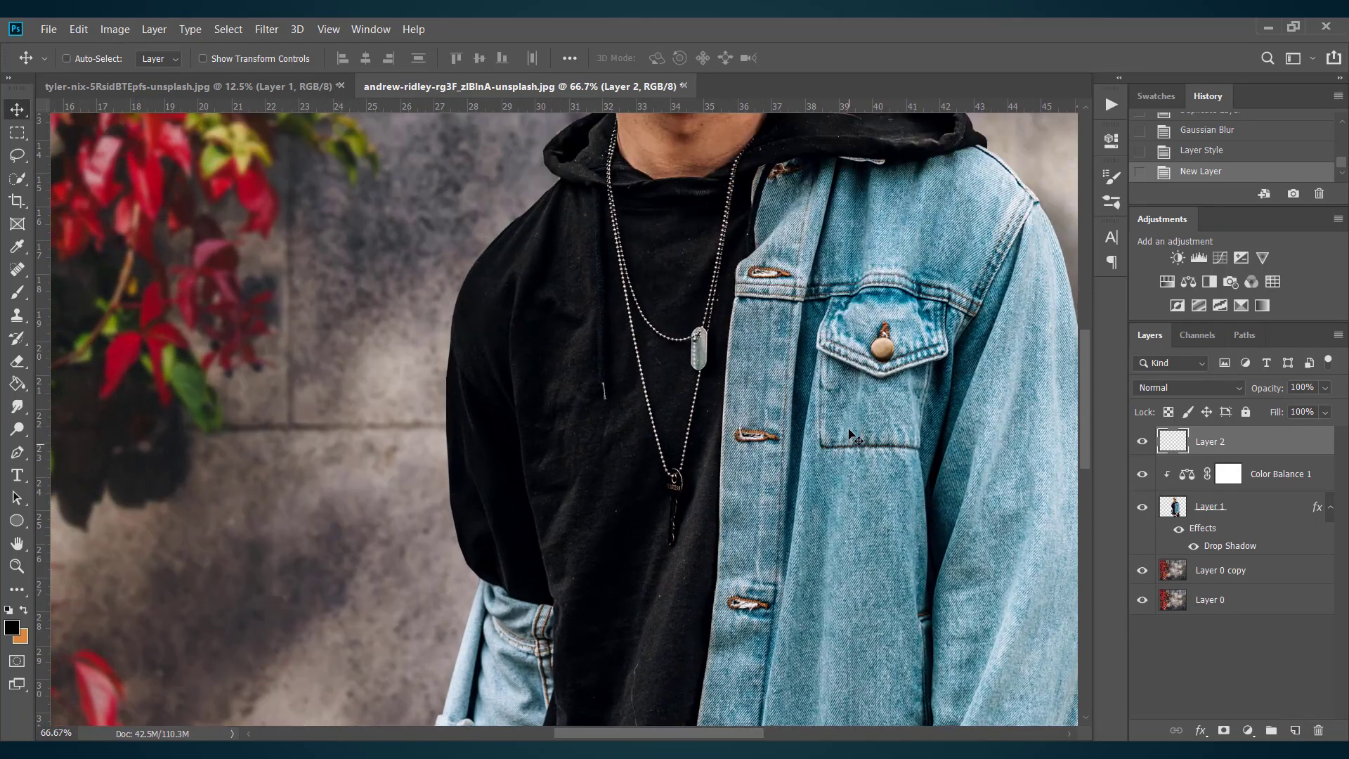
pyautogui.hotkey('ctrl', '+')
pyautogui.hotkey('ctrl', '+')
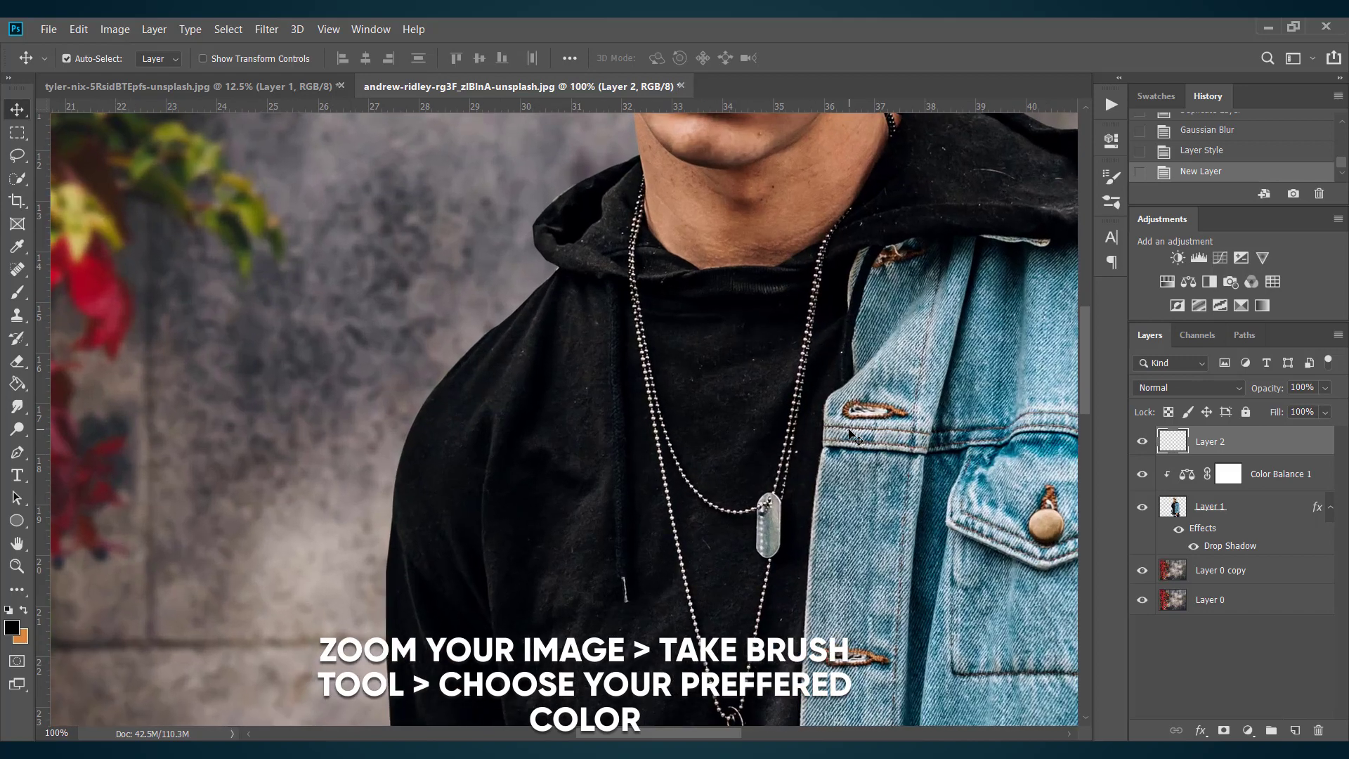
pyautogui.scroll(5, 856, 435)
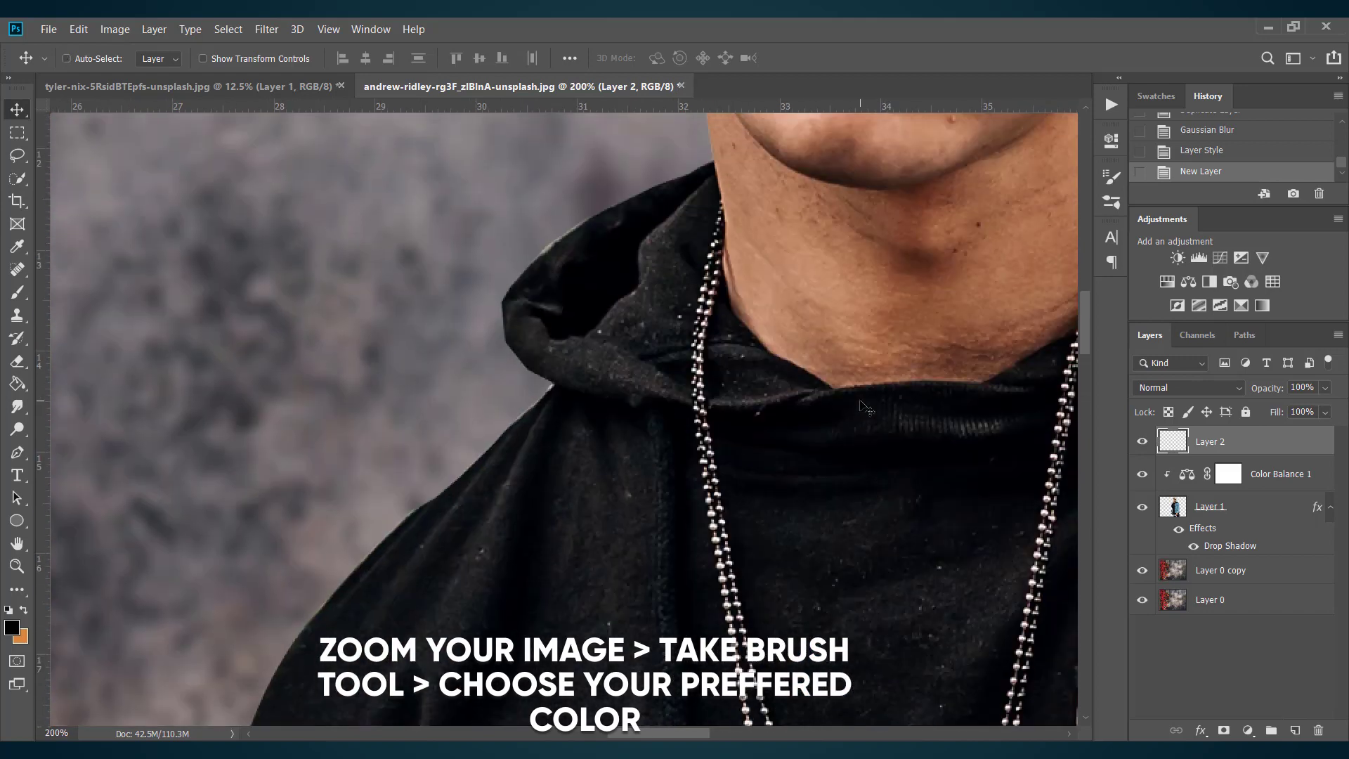
pyautogui.hscroll(2, 773, 623)
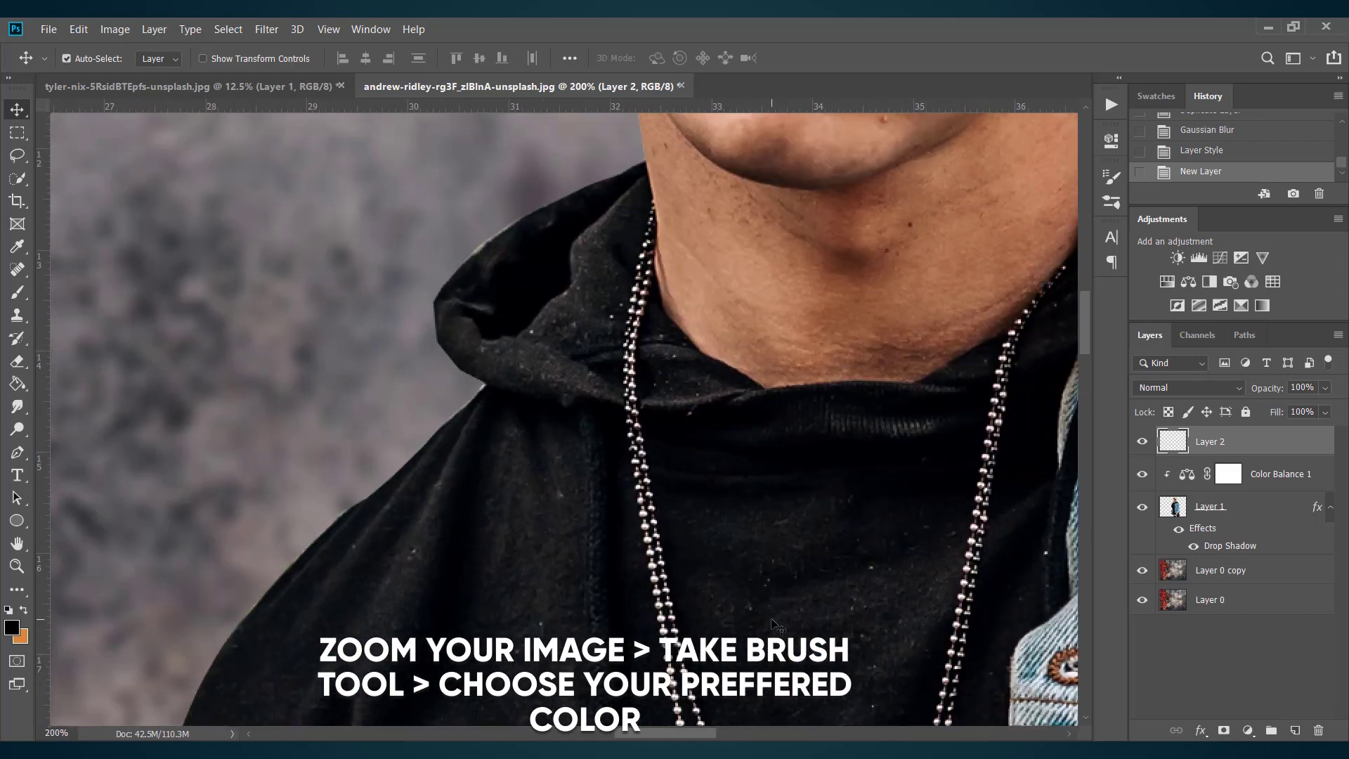
pyautogui.hotkey('ctrl', '-')
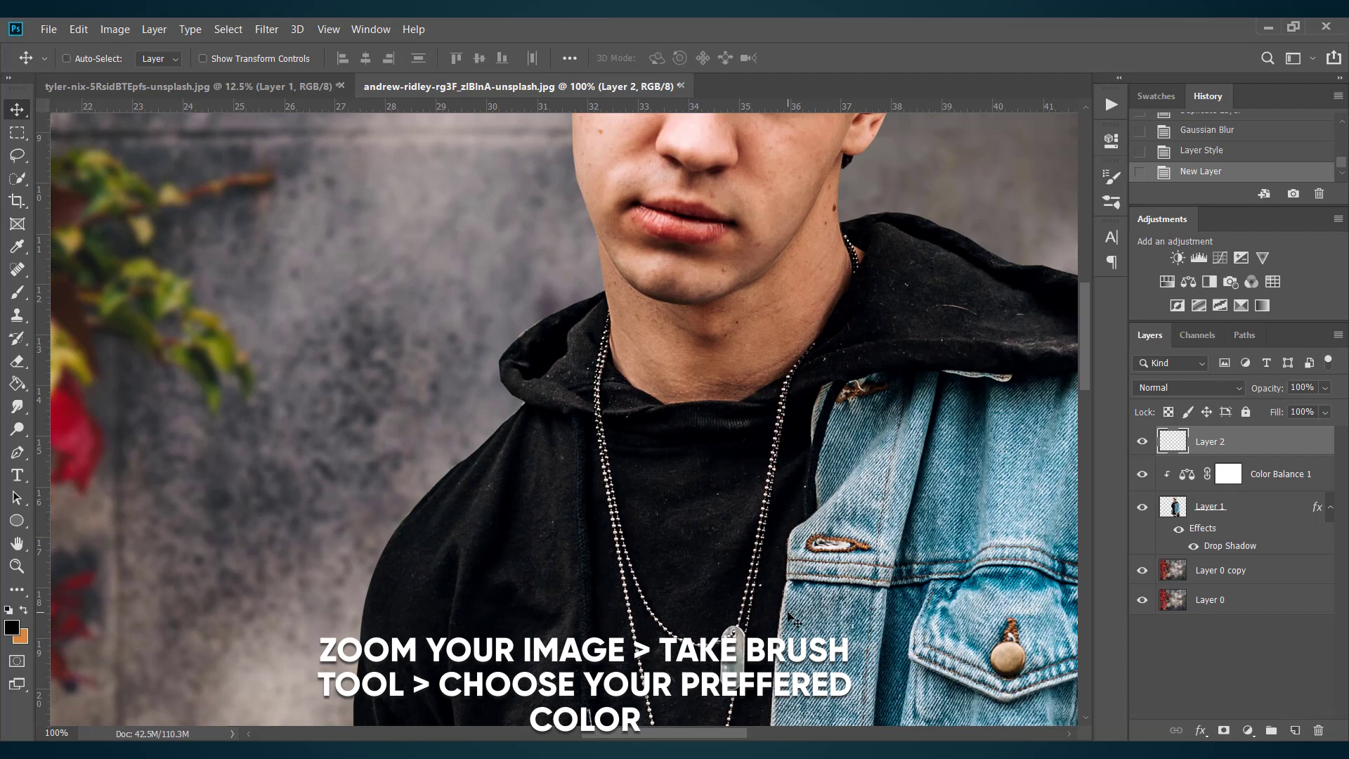
pyautogui.click(18, 292)
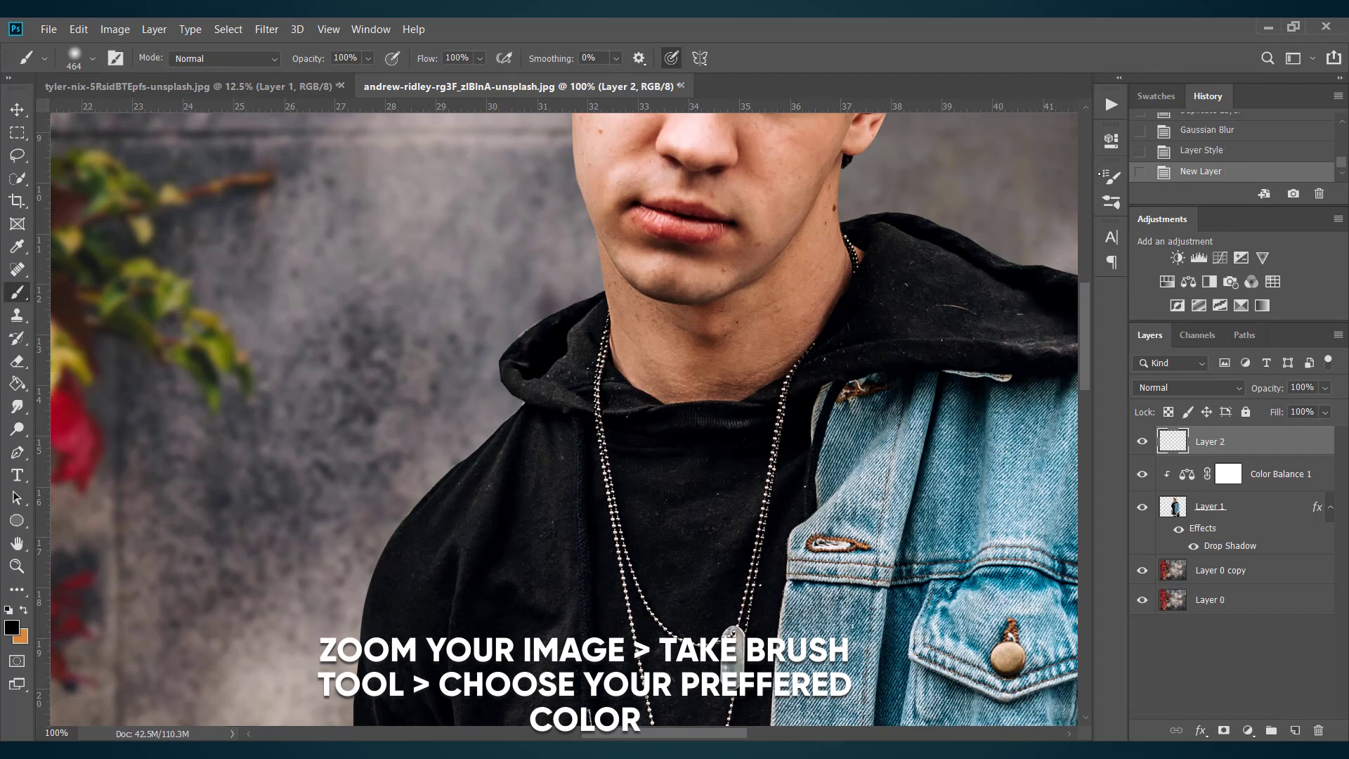
# Step: Choose the 30 px hard round brush tip in the brush settings and test it with dabs on the black hood
pyautogui.click(1111, 176)
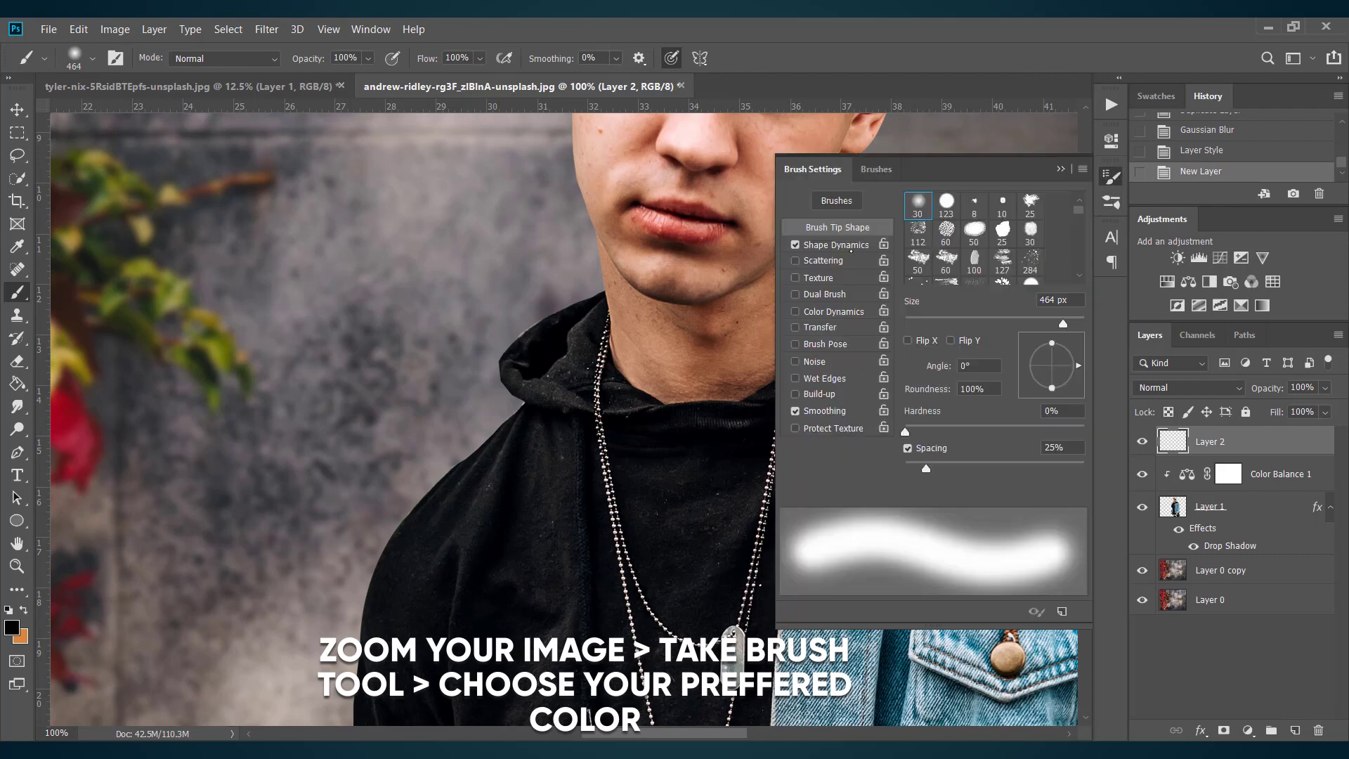
pyautogui.moveTo(1063, 324)
pyautogui.mouseDown()
pyautogui.moveTo(920, 319)
pyautogui.moveTo(950, 323)
pyautogui.moveTo(937, 323)
pyautogui.mouseUp()
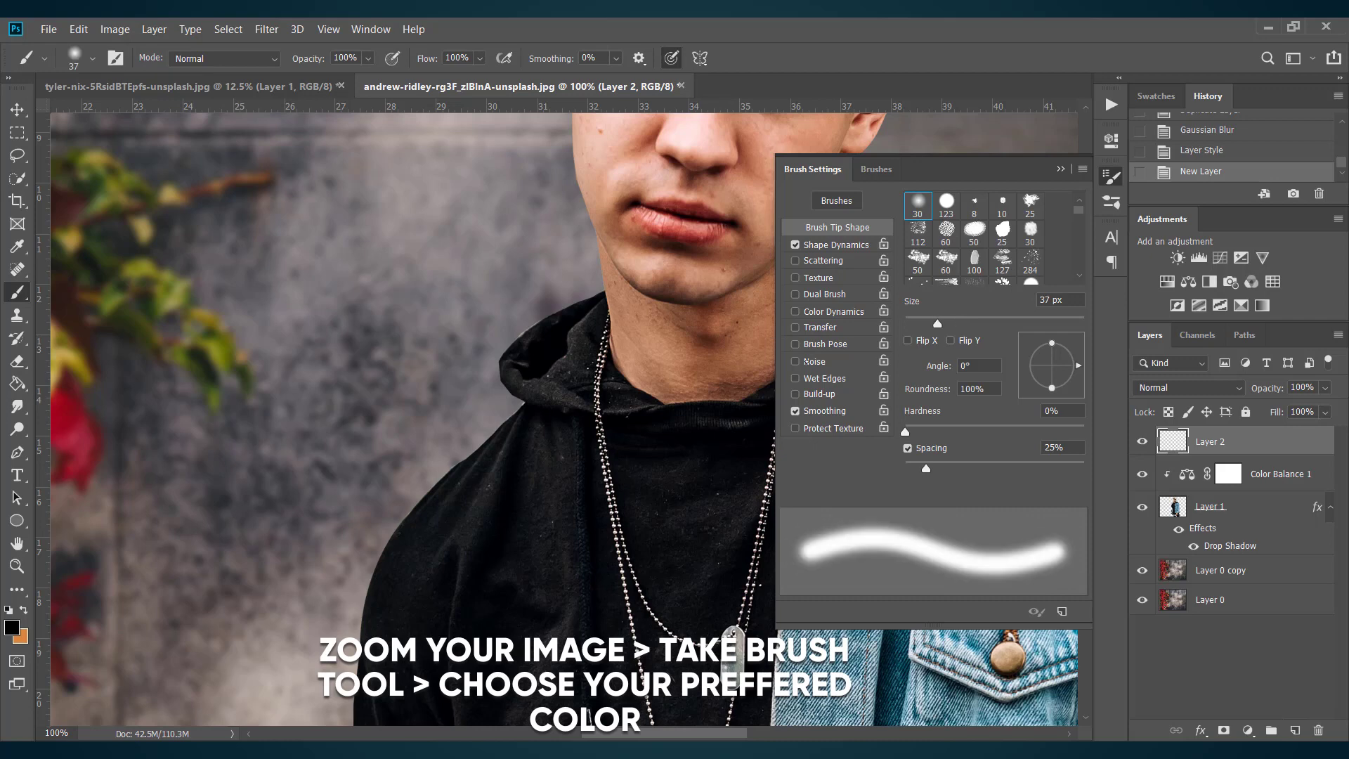
pyautogui.click(947, 204)
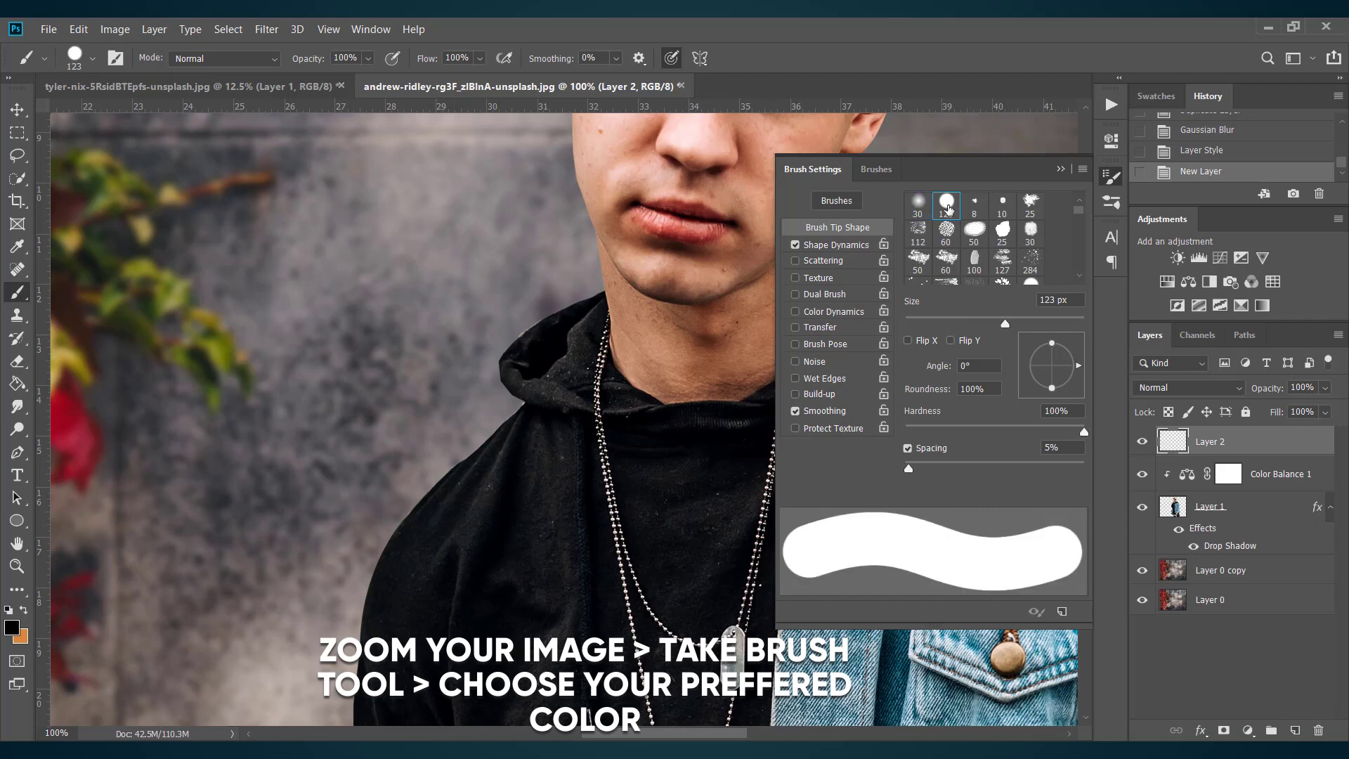
pyautogui.scroll(-10, 948, 208)
pyautogui.click(974, 268)
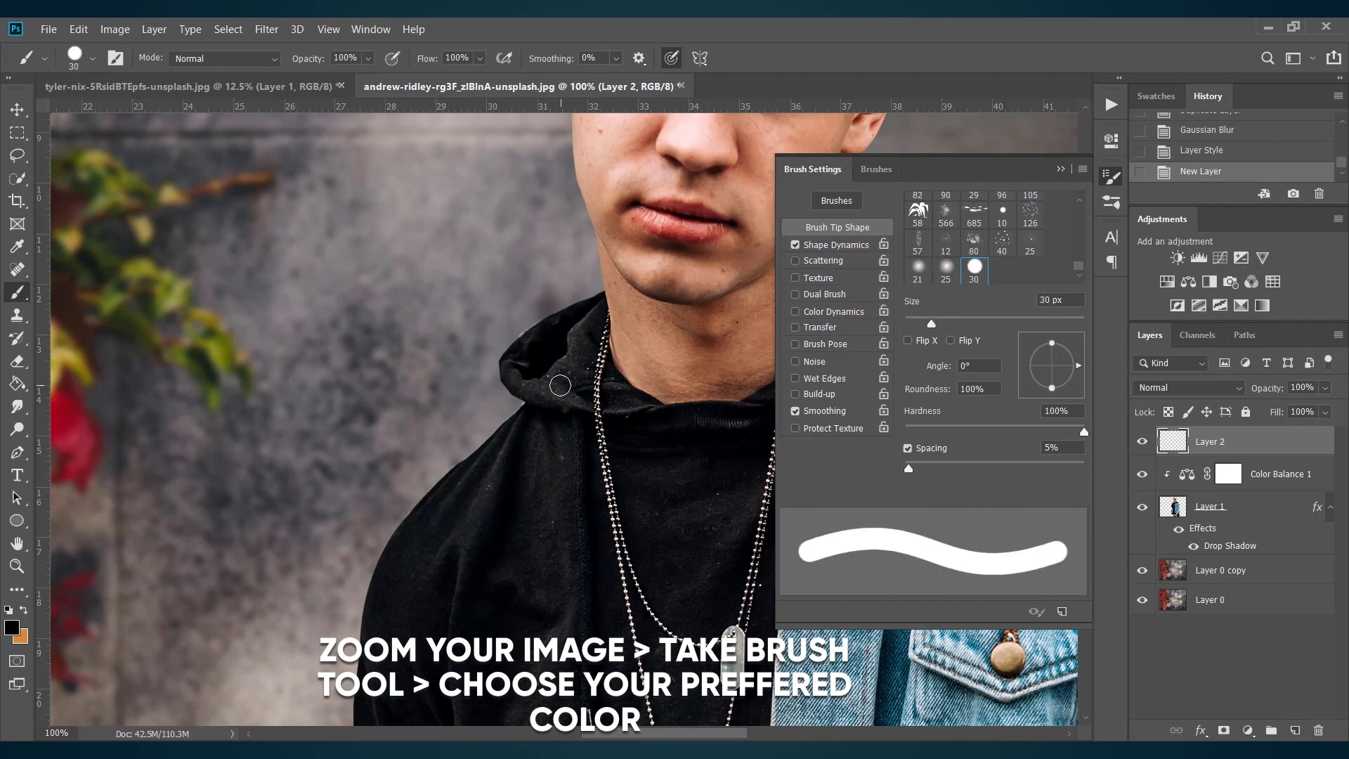
pyautogui.click(550, 385)
pyautogui.click(583, 377)
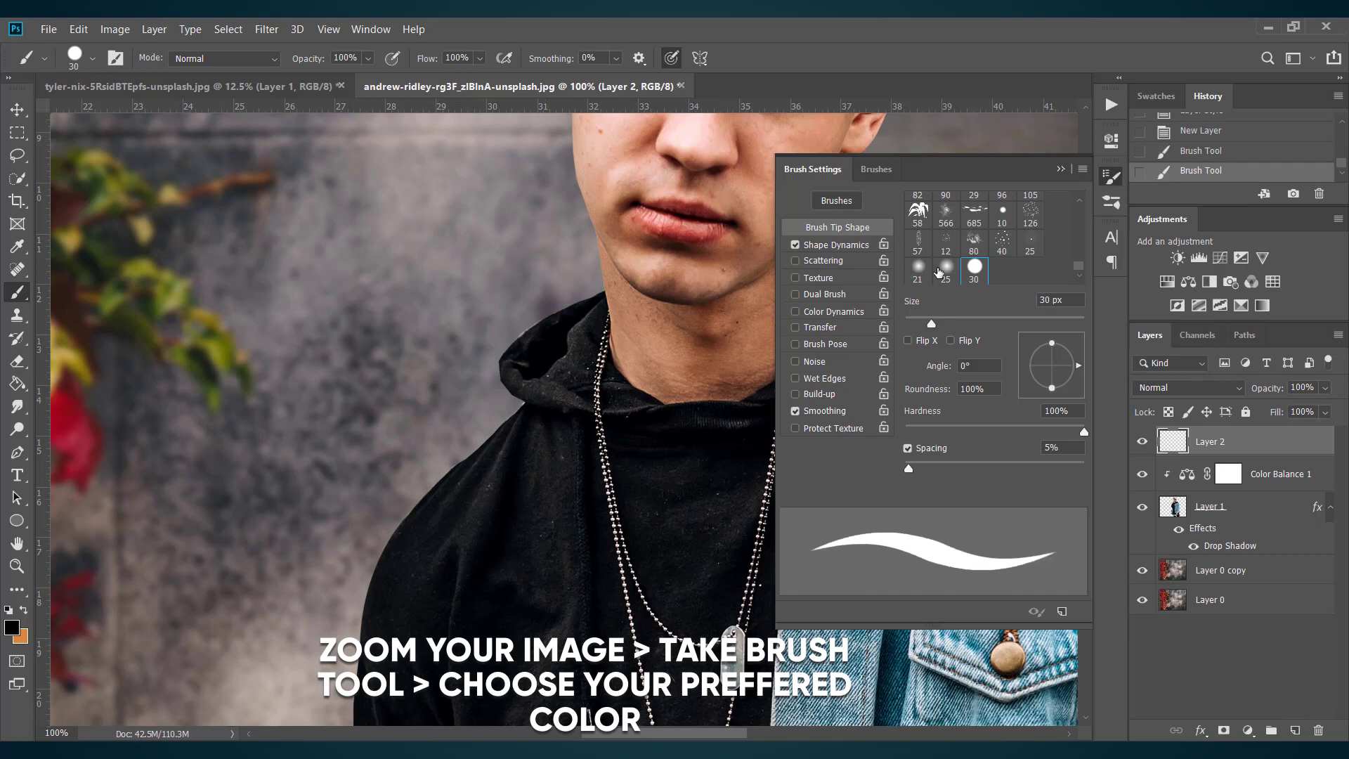
# Step: Switch to the hard round brush tip labelled 123 and set its size to 21 px
pyautogui.moveTo(928, 320); pyautogui.dragTo(923, 321)
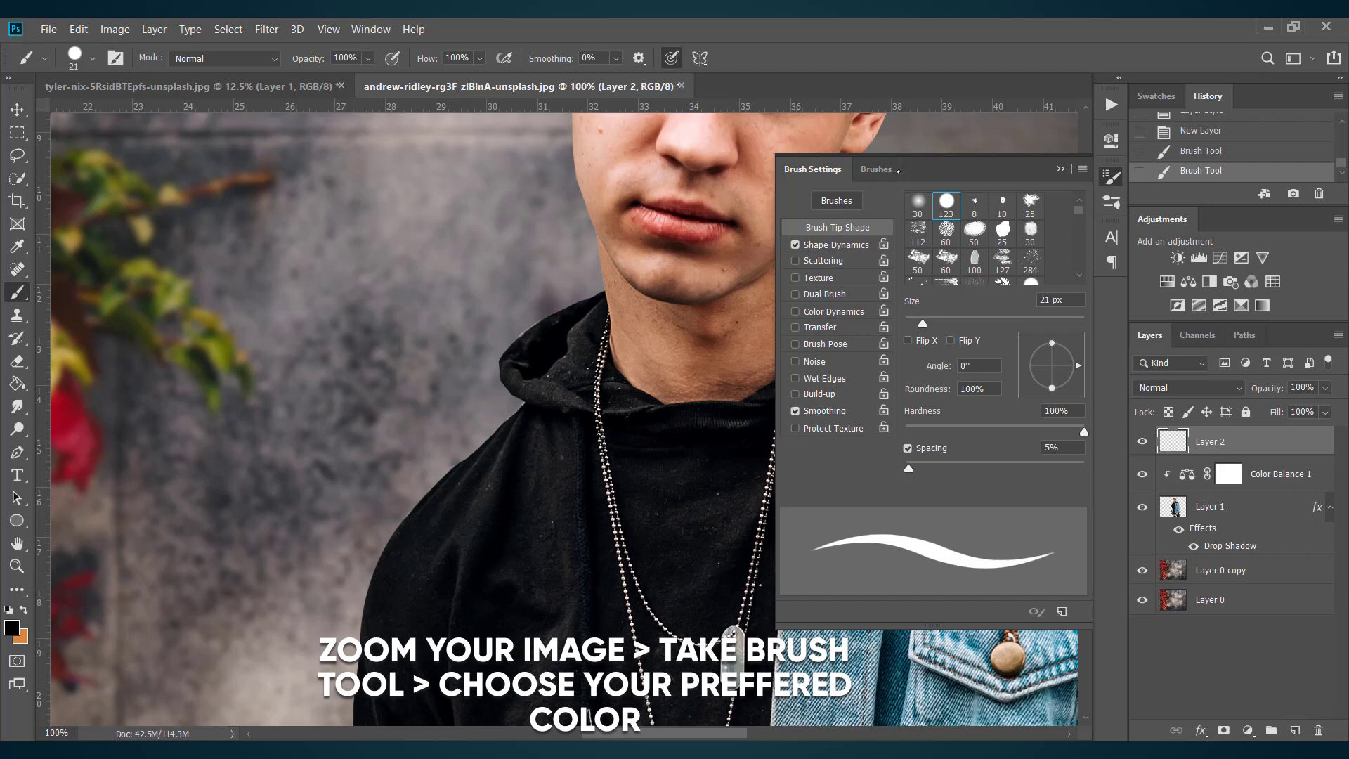
pyautogui.click(891, 167)
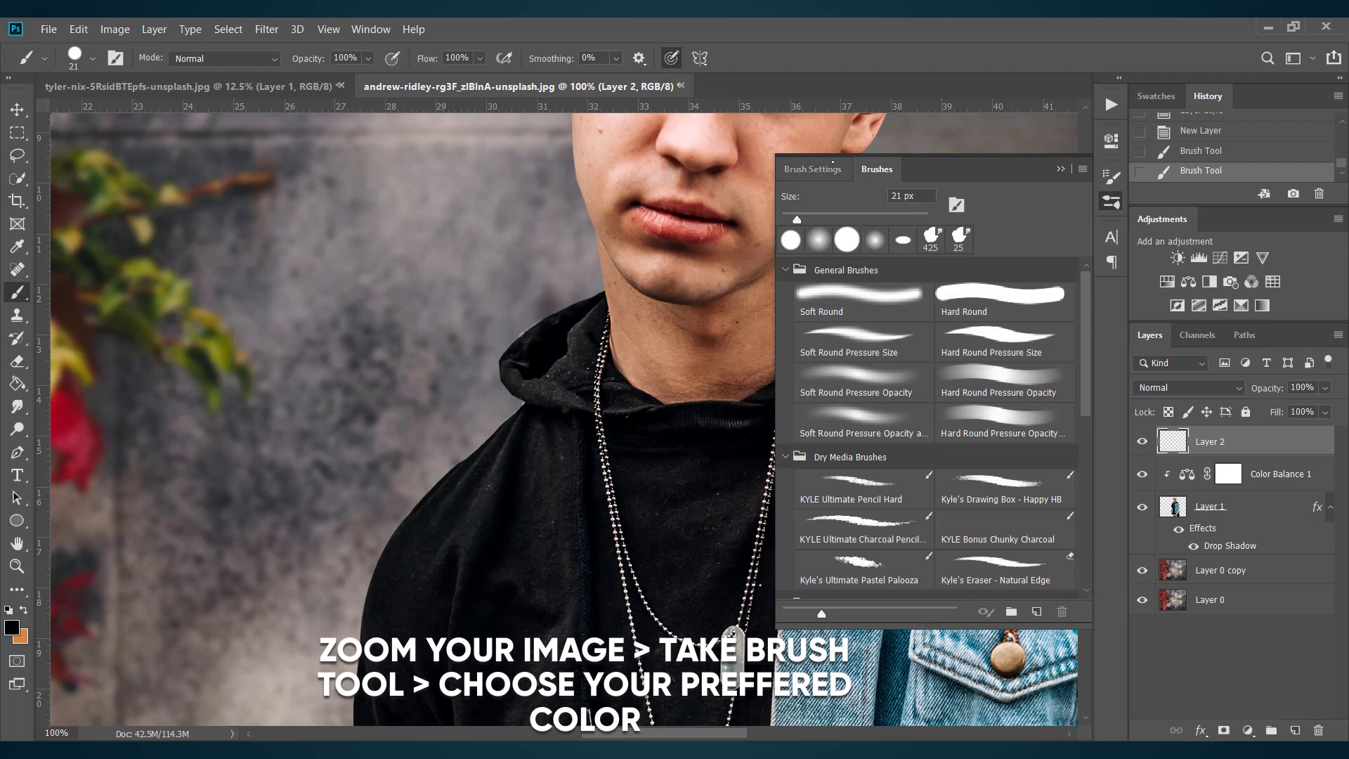
pyautogui.click(835, 170)
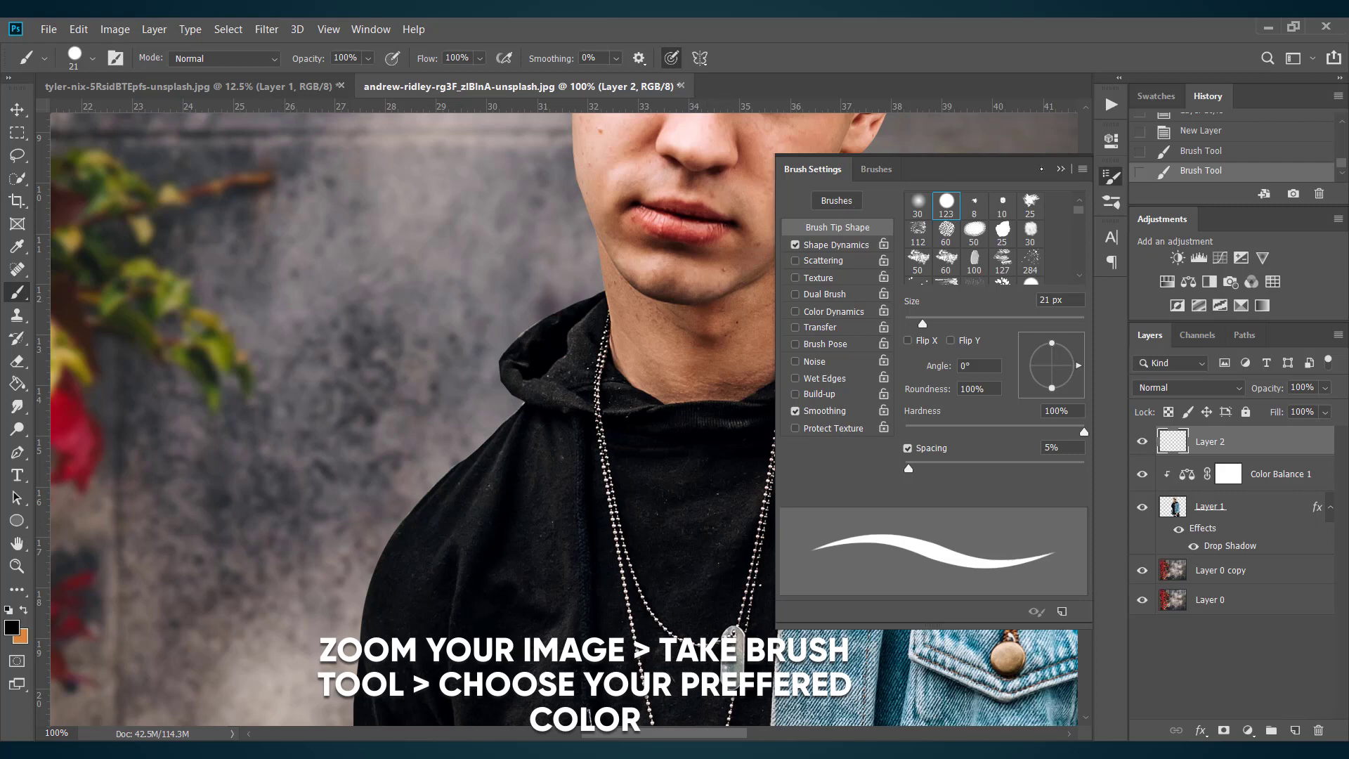
pyautogui.click(1061, 169)
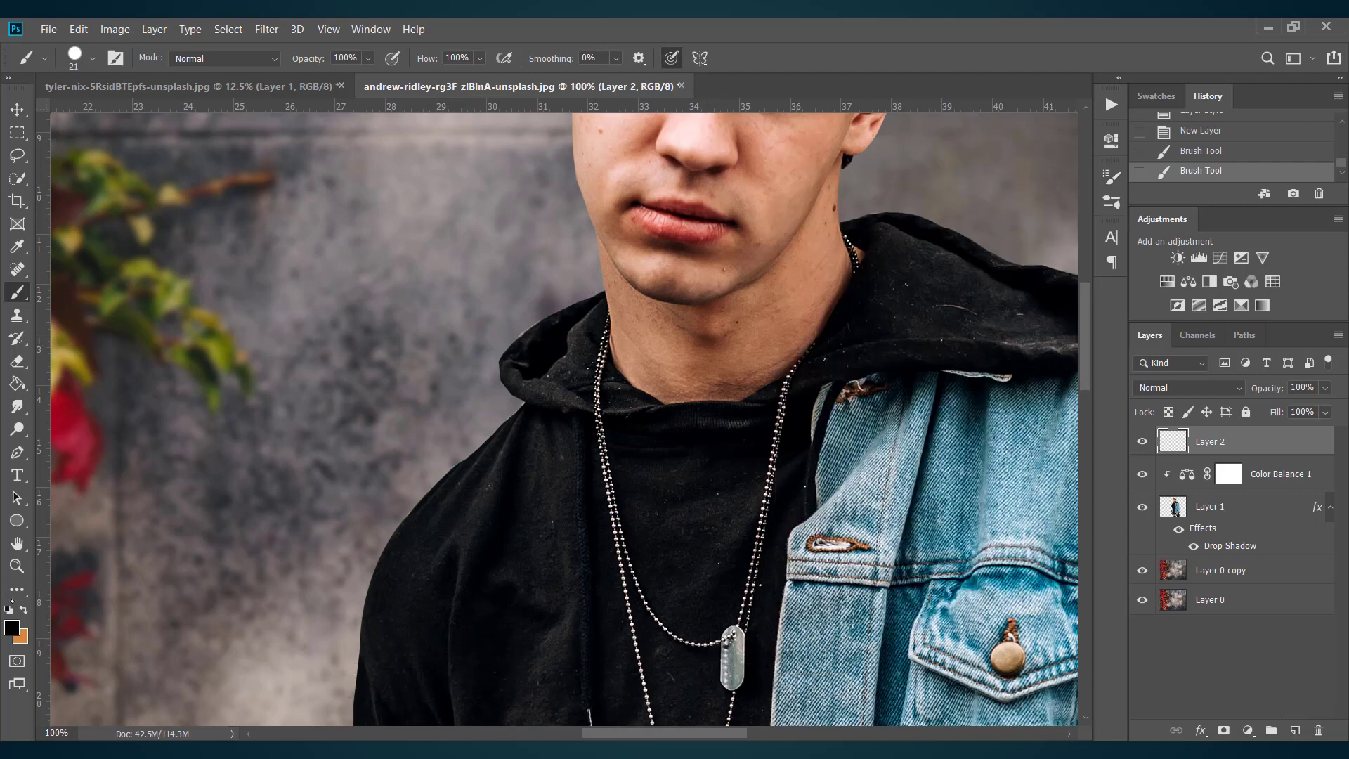
# Step: Set the foreground color to white (ffffff) and the brush size to 33 px
pyautogui.click(12, 626)
pyautogui.moveTo(907, 295); pyautogui.dragTo(865, 269)
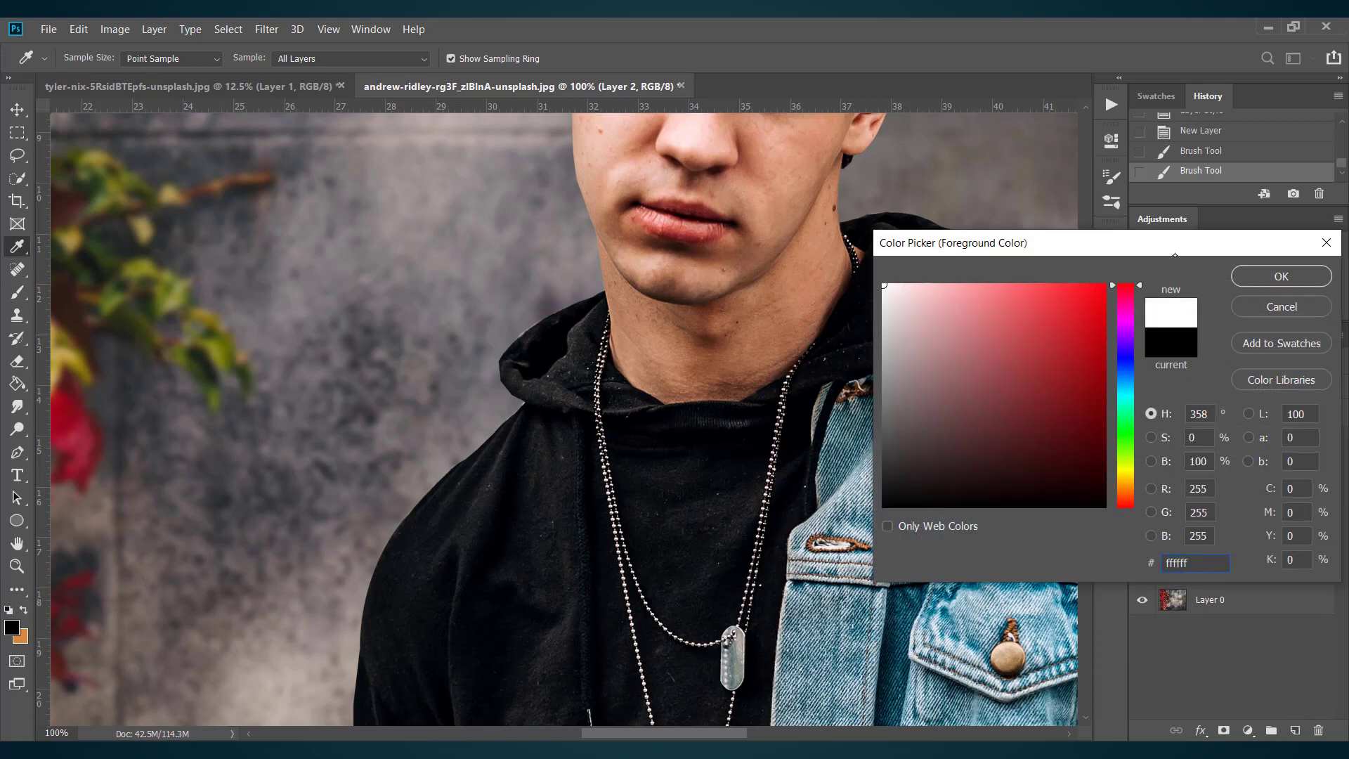
pyautogui.click(1244, 280)
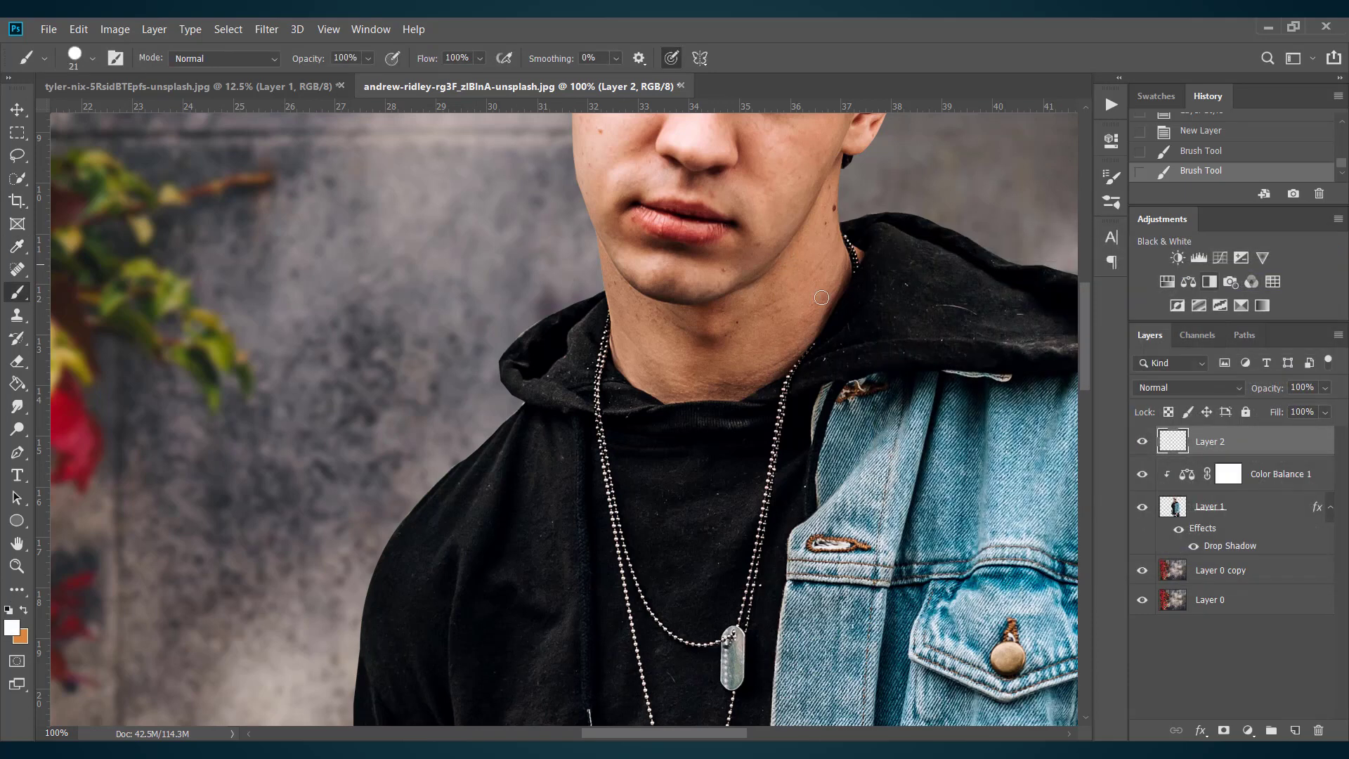
pyautogui.rightClick(599, 291)
pyautogui.press('Return')
# Step: Paint a white outline along the outer edge of the black hood, shoulder and sleeve, on the side facing the red leaves
pyautogui.moveTo(605, 206); pyautogui.dragTo(524, 311)
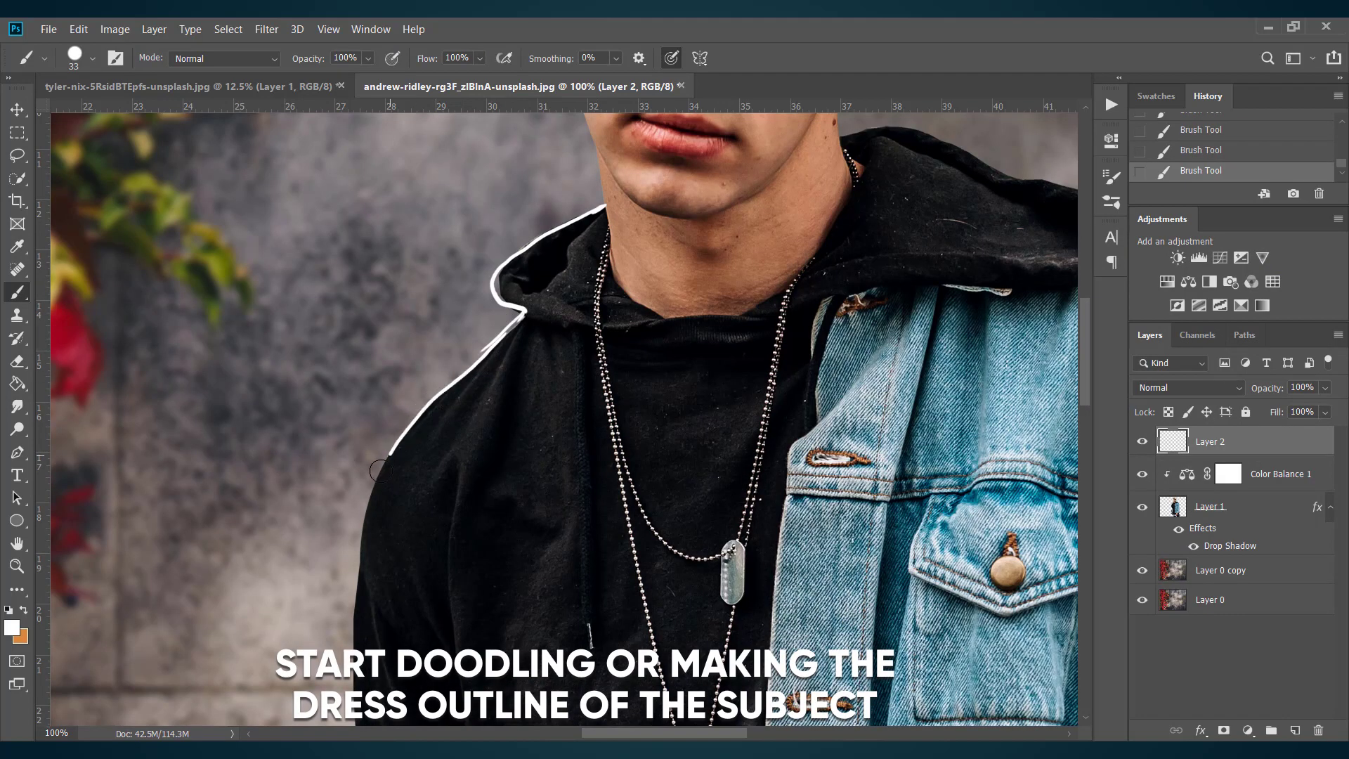
pyautogui.moveTo(380, 471); pyautogui.dragTo(351, 571)
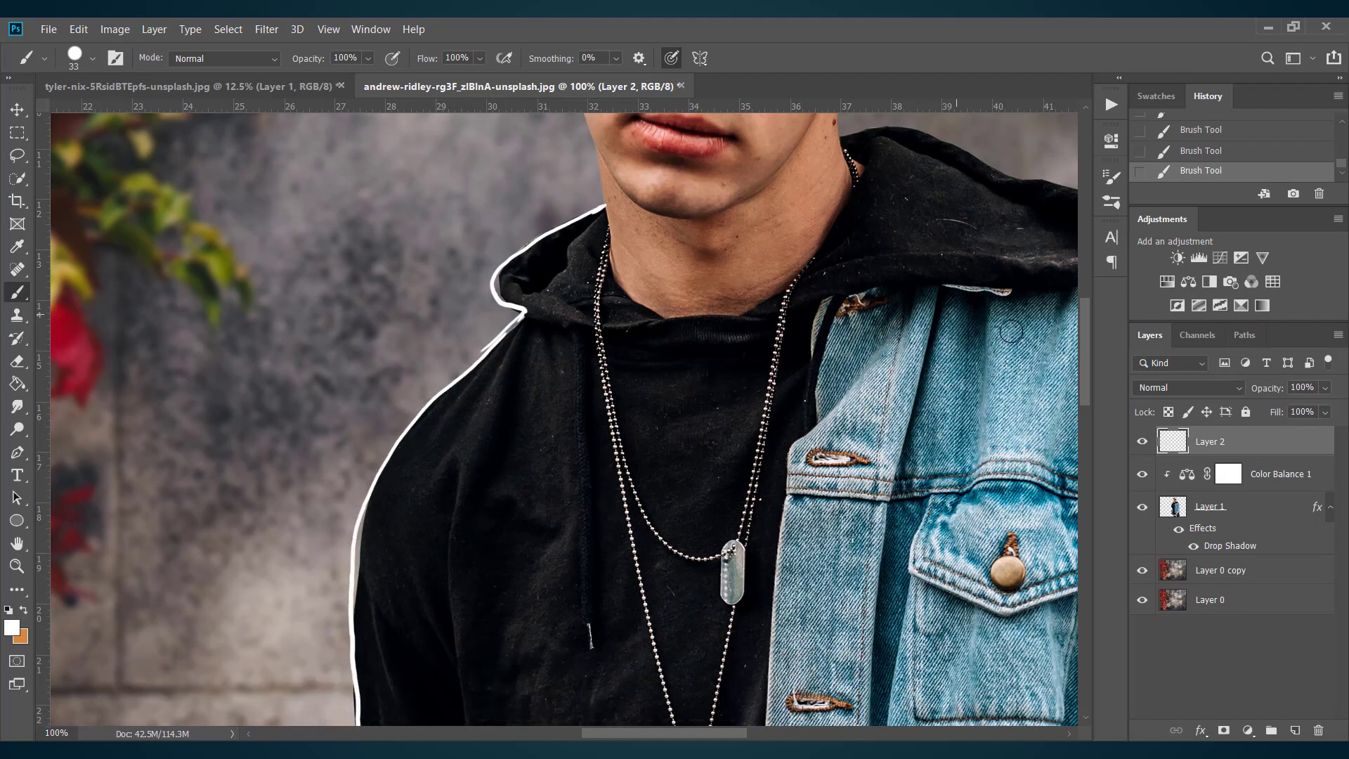
pyautogui.scroll(-7, 520, 425)
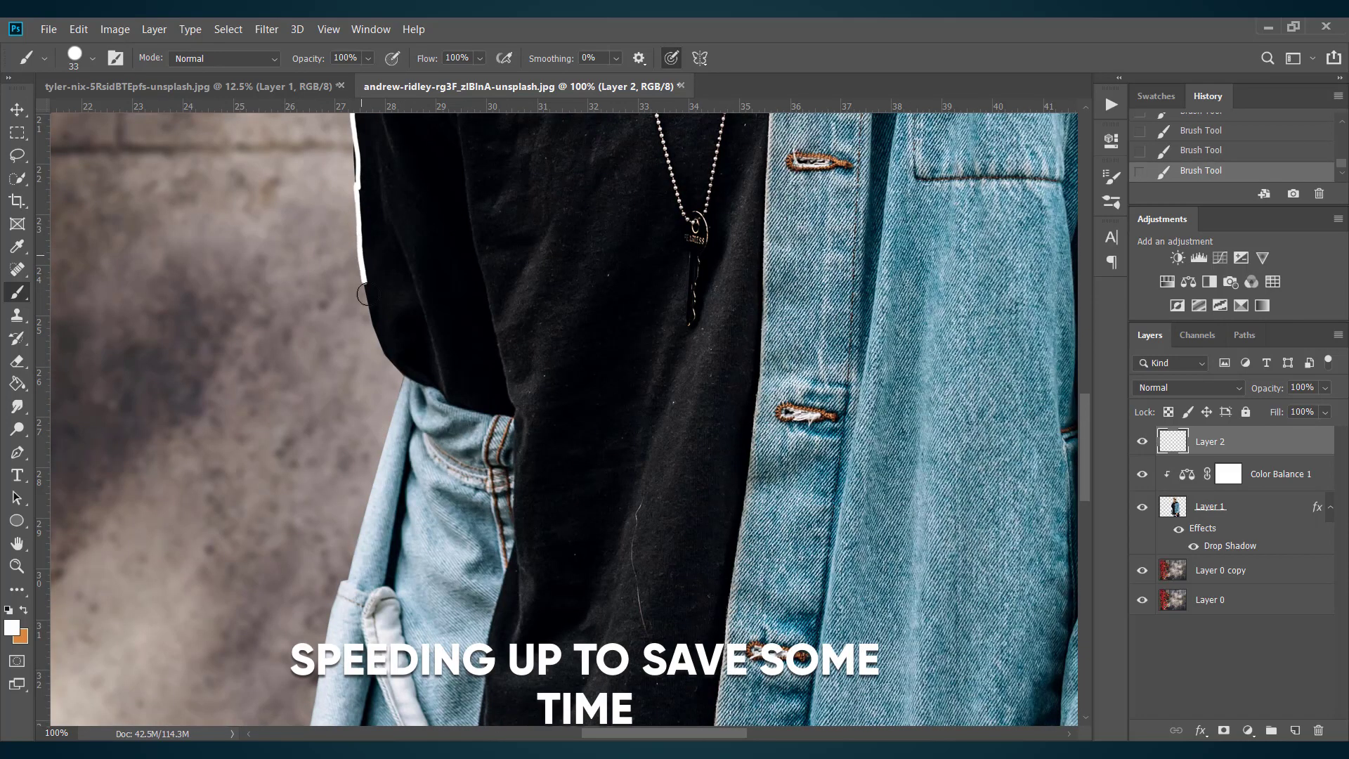
pyautogui.moveTo(365, 293); pyautogui.dragTo(404, 382)
# Step: Continue the white outline down the hanging denim sleeve and around its cuff to the shirt
pyautogui.scroll(-2, 404, 383)
pyautogui.moveTo(404, 235)
pyautogui.mouseDown()
pyautogui.moveTo(330, 494)
pyautogui.moveTo(294, 724)
pyautogui.mouseUp()
pyautogui.scroll(-6, 547, 478)
pyautogui.moveTo(285, 259)
pyautogui.mouseDown()
pyautogui.moveTo(260, 386)
pyautogui.moveTo(271, 456)
pyautogui.moveTo(375, 486)
pyautogui.moveTo(450, 471)
pyautogui.mouseUp()
pyautogui.moveTo(458, 522)
pyautogui.mouseDown()
pyautogui.moveTo(493, 680)
pyautogui.moveTo(617, 692)
pyautogui.mouseUp()
# Step: Paint the white outline along the hem of the white undershirt up to its far corner, redoing a bad stroke
pyautogui.scroll(-3, 619, 632)
pyautogui.moveTo(506, 449)
pyautogui.mouseDown()
pyautogui.moveTo(720, 448)
pyautogui.moveTo(600, 456)
pyautogui.moveTo(956, 398)
pyautogui.mouseUp()
pyautogui.moveTo(706, 732); pyautogui.dragTo(788, 732)
pyautogui.moveTo(422, 397); pyautogui.dragTo(708, 264)
pyautogui.hotkey('ctrl', 'z')
pyautogui.moveTo(785, 204); pyautogui.dragTo(795, 180)
pyautogui.scroll(6, 795, 180)
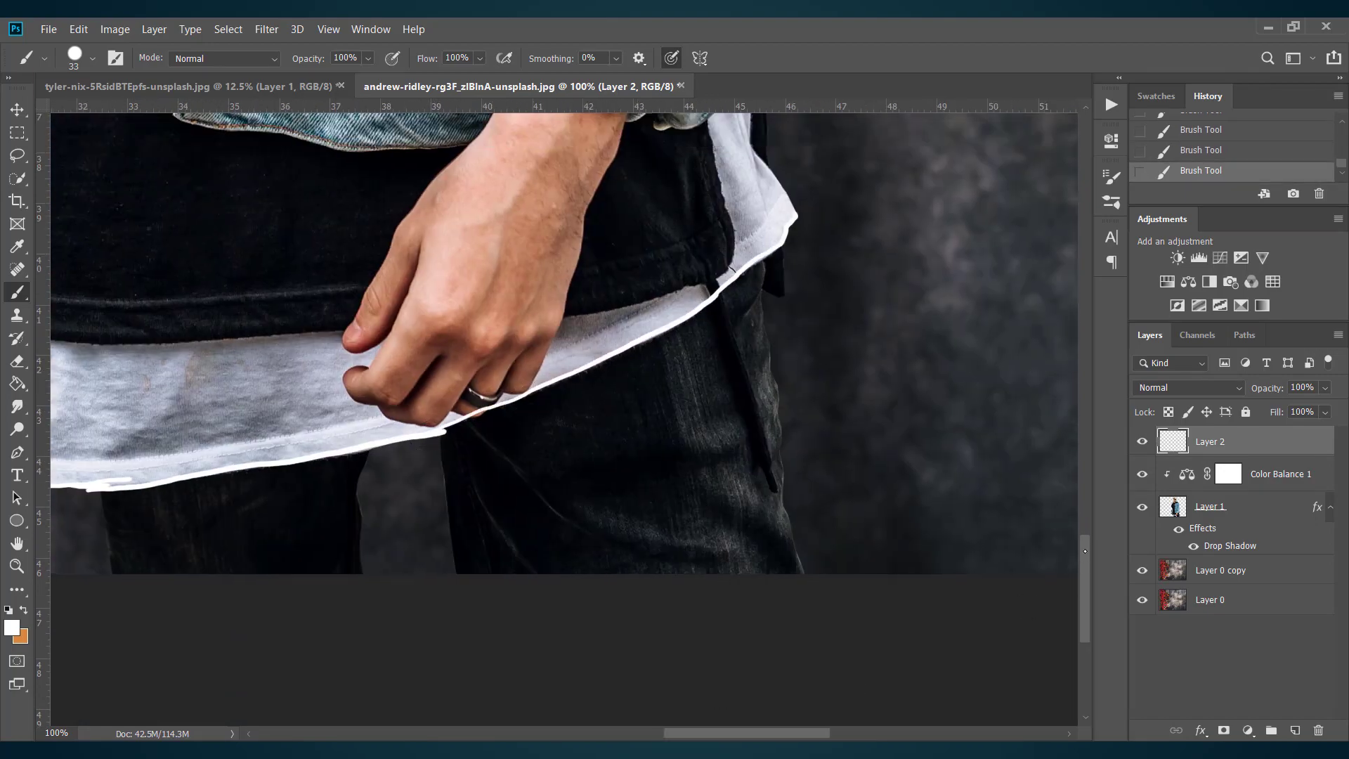
# Step: Continue the white outline from the undershirt's far corner up the outer edge of the denim jacket's worn sleeve to the shoulder by the hood
pyautogui.hotkey('ctrl', 'z')
pyautogui.moveTo(797, 624)
pyautogui.mouseDown()
pyautogui.moveTo(765, 560)
pyautogui.moveTo(759, 399)
pyautogui.mouseUp()
pyautogui.moveTo(795, 257); pyautogui.dragTo(796, 248)
pyautogui.scroll(5, 894, 287)
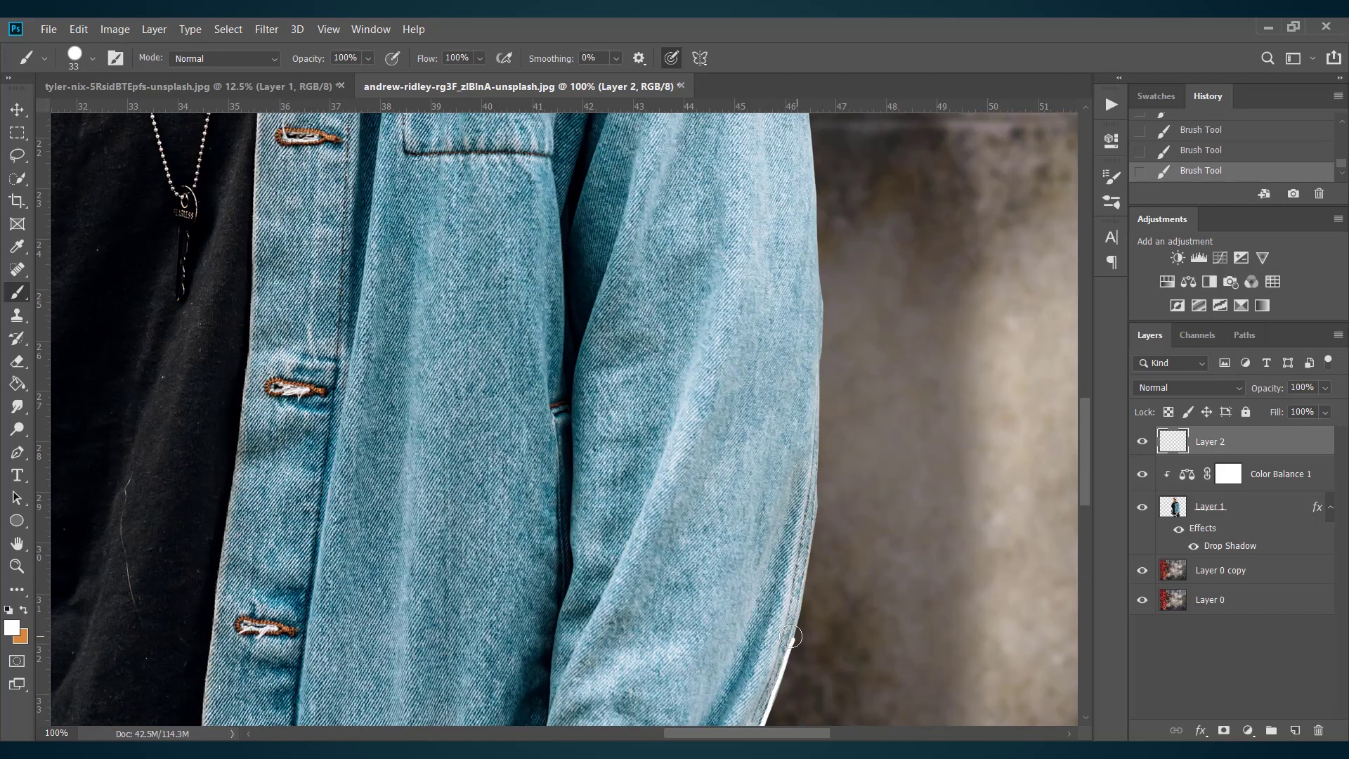
pyautogui.moveTo(805, 580); pyautogui.dragTo(820, 237)
pyautogui.scroll(6, 836, 281)
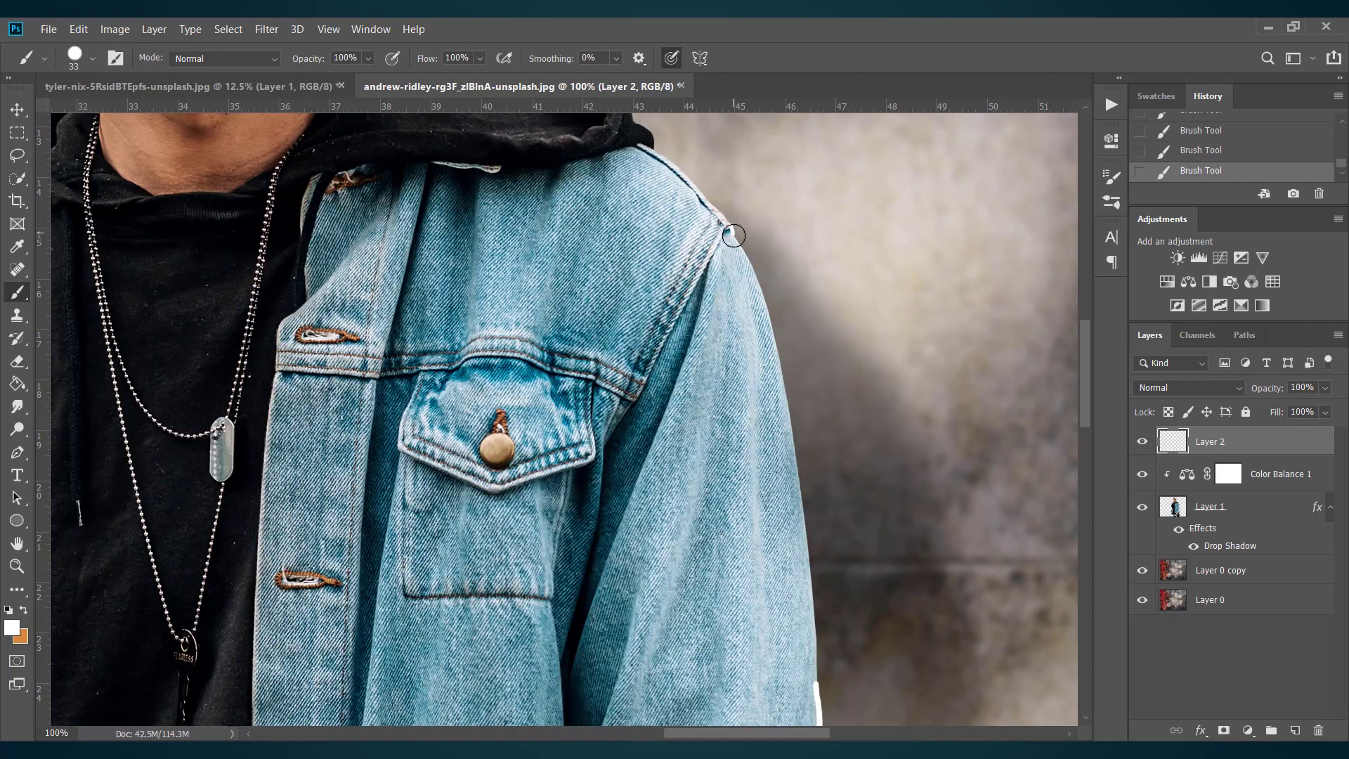
pyautogui.moveTo(728, 229)
pyautogui.mouseDown()
pyautogui.moveTo(774, 334)
pyautogui.moveTo(819, 702)
pyautogui.mouseUp()
pyautogui.scroll(5, 728, 402)
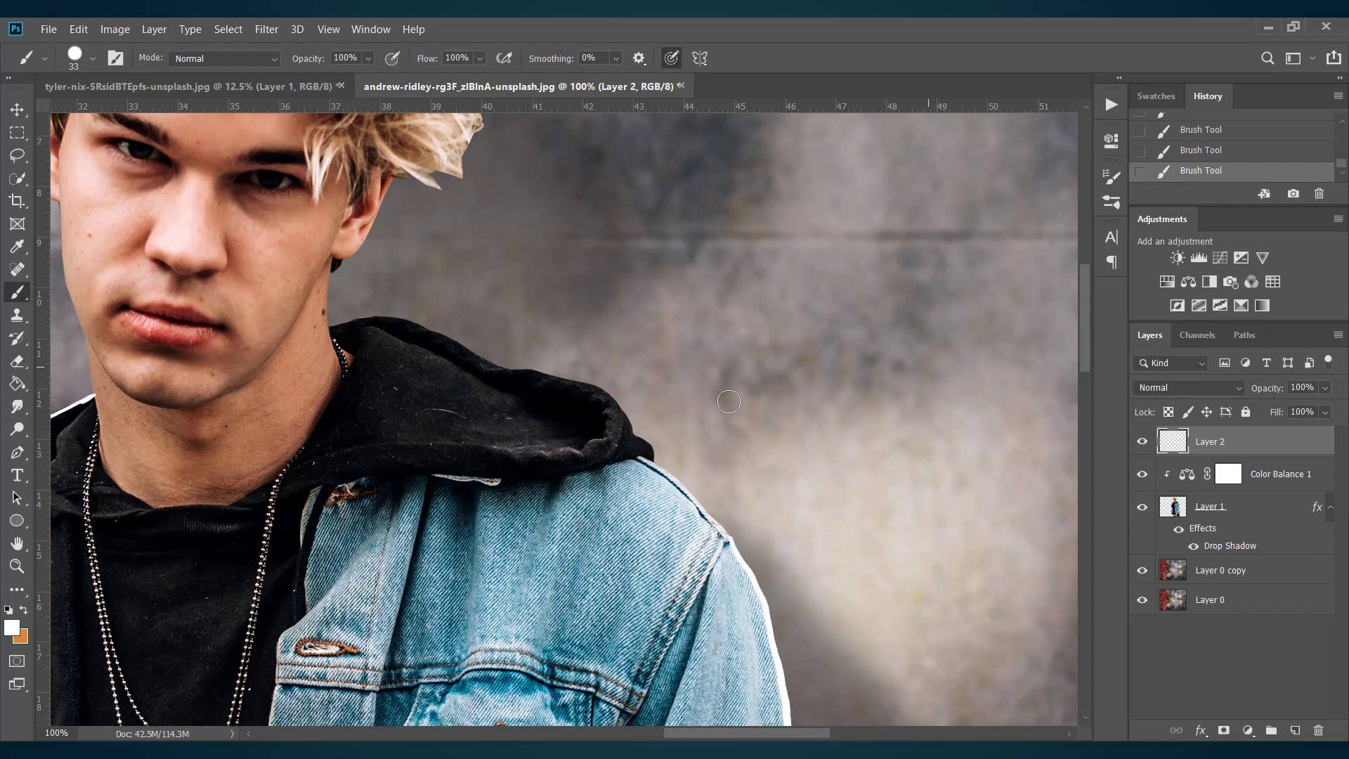
pyautogui.moveTo(693, 493); pyautogui.dragTo(731, 543)
# Step: Outline the black hood's outer edge and the neckline in white, redoing bad strokes and thickening the line around the neck
pyautogui.moveTo(394, 314); pyautogui.dragTo(436, 321)
pyautogui.hotkey('ctrl', 'z')
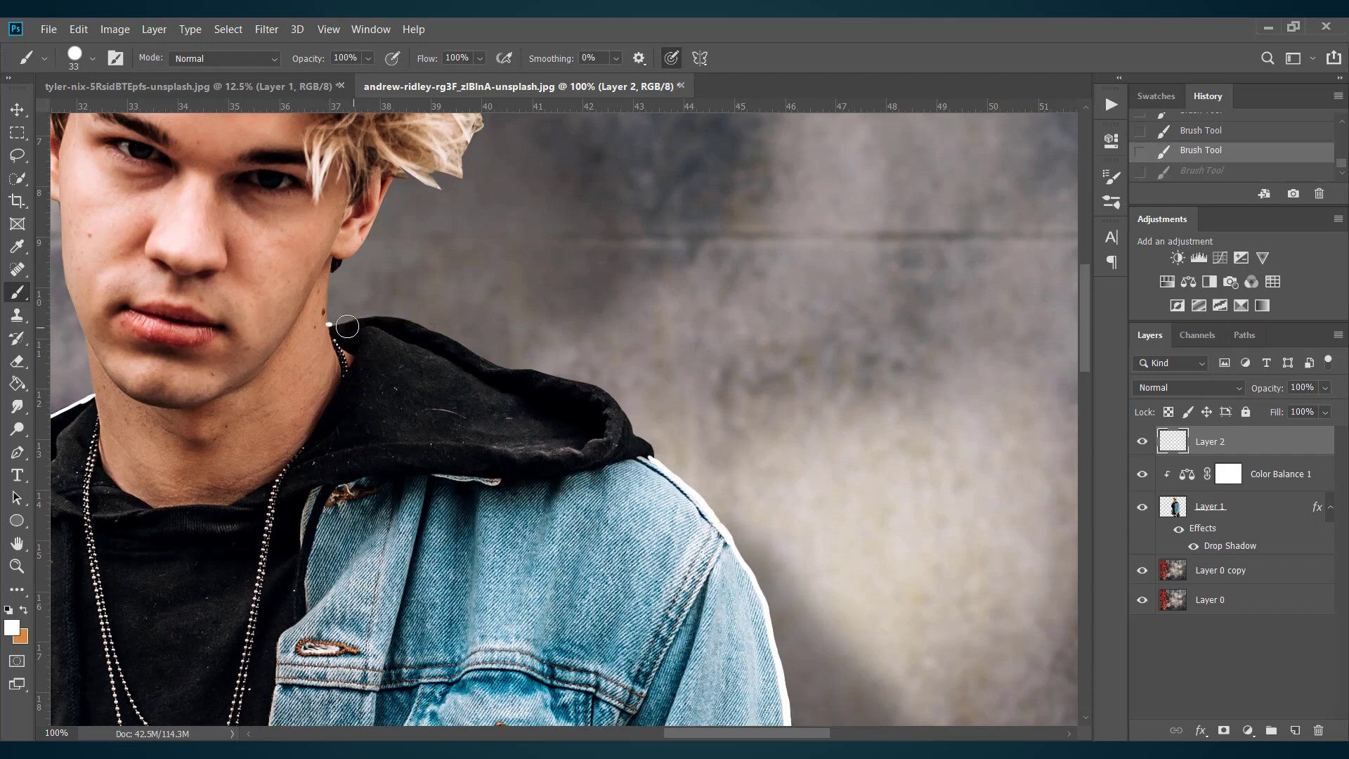
pyautogui.moveTo(331, 323)
pyautogui.mouseDown()
pyautogui.moveTo(366, 314)
pyautogui.moveTo(441, 327)
pyautogui.moveTo(524, 360)
pyautogui.mouseUp()
pyautogui.hotkey('ctrl', 'z')
pyautogui.moveTo(645, 454)
pyautogui.mouseDown()
pyautogui.moveTo(567, 379)
pyautogui.moveTo(411, 323)
pyautogui.moveTo(343, 325)
pyautogui.moveTo(612, 326)
pyautogui.moveTo(598, 399)
pyautogui.moveTo(515, 494)
pyautogui.moveTo(395, 500)
pyautogui.moveTo(362, 408)
pyautogui.mouseUp()
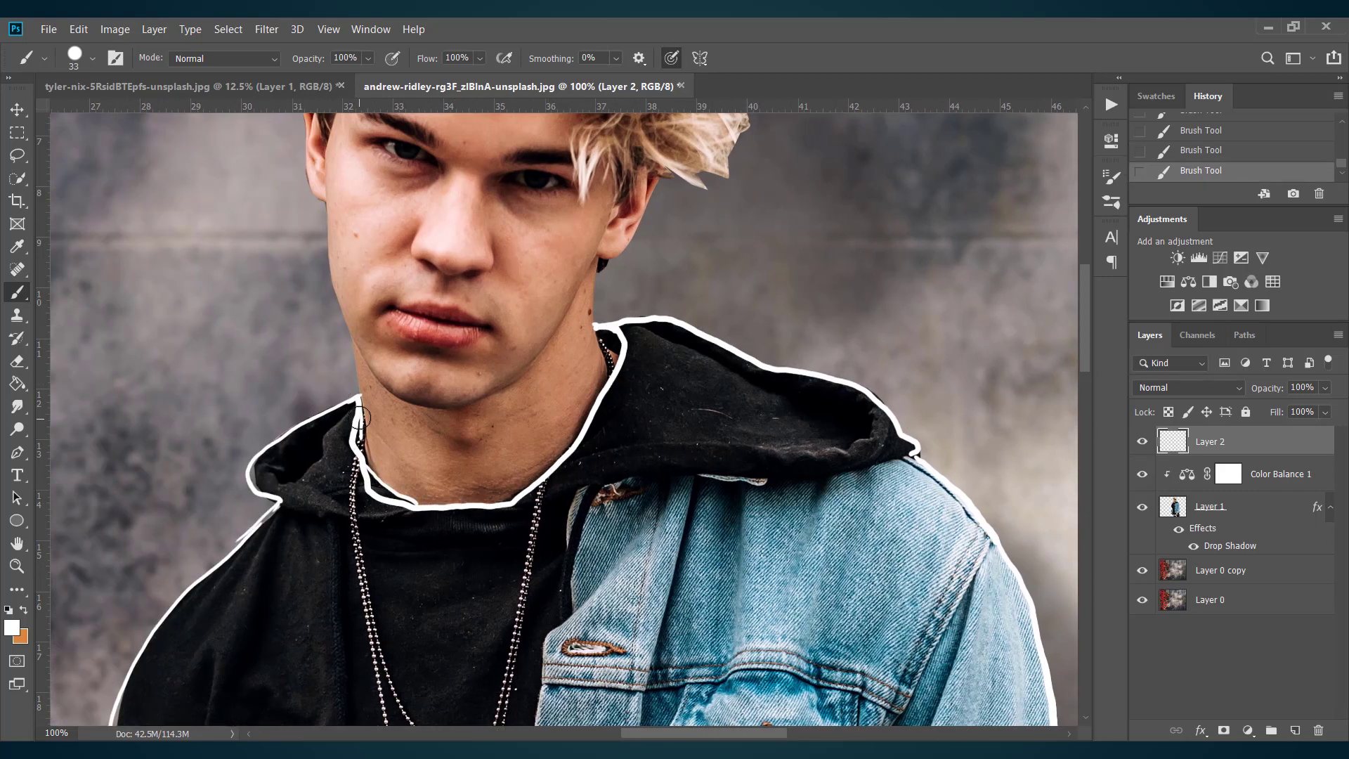
pyautogui.moveTo(402, 494)
pyautogui.mouseDown()
pyautogui.moveTo(473, 500)
pyautogui.moveTo(532, 480)
pyautogui.moveTo(581, 424)
pyautogui.moveTo(618, 348)
pyautogui.mouseUp()
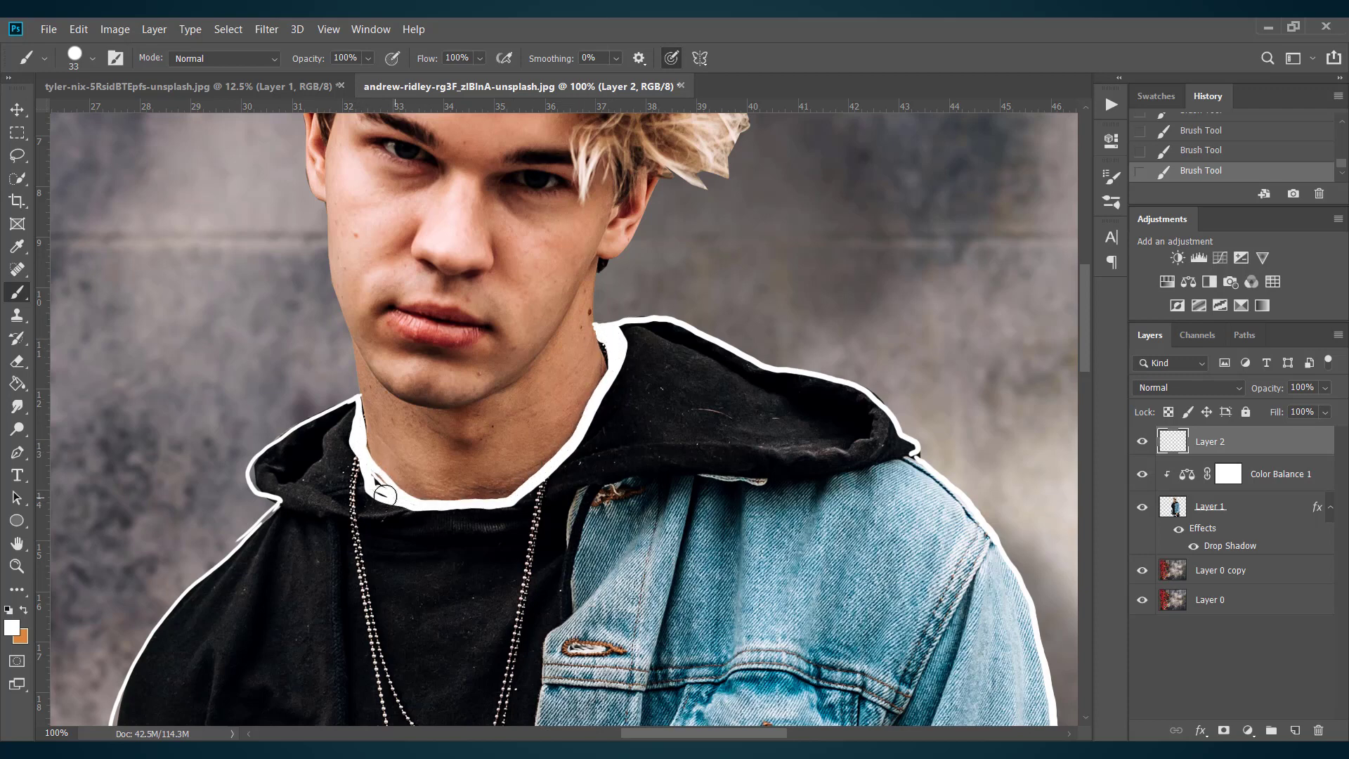
# Step: Paint the lower edge of the hood in white and add curved fold strokes inside both sides of the hood
pyautogui.moveTo(273, 501)
pyautogui.mouseDown()
pyautogui.moveTo(366, 521)
pyautogui.moveTo(886, 448)
pyautogui.moveTo(597, 460)
pyautogui.mouseUp()
pyautogui.moveTo(665, 340); pyautogui.dragTo(826, 408)
pyautogui.moveTo(667, 401); pyautogui.dragTo(801, 416)
pyautogui.moveTo(336, 420)
pyautogui.mouseDown()
pyautogui.moveTo(297, 444)
pyautogui.moveTo(330, 487)
pyautogui.mouseUp()
# Step: Paint fold strokes on the black shoulder and sleeve, plus a long line separating that sleeve from the torso
pyautogui.moveTo(1086, 332); pyautogui.dragTo(1085, 380)
pyautogui.moveTo(274, 301); pyautogui.dragTo(249, 425)
pyautogui.moveTo(263, 278); pyautogui.dragTo(205, 402)
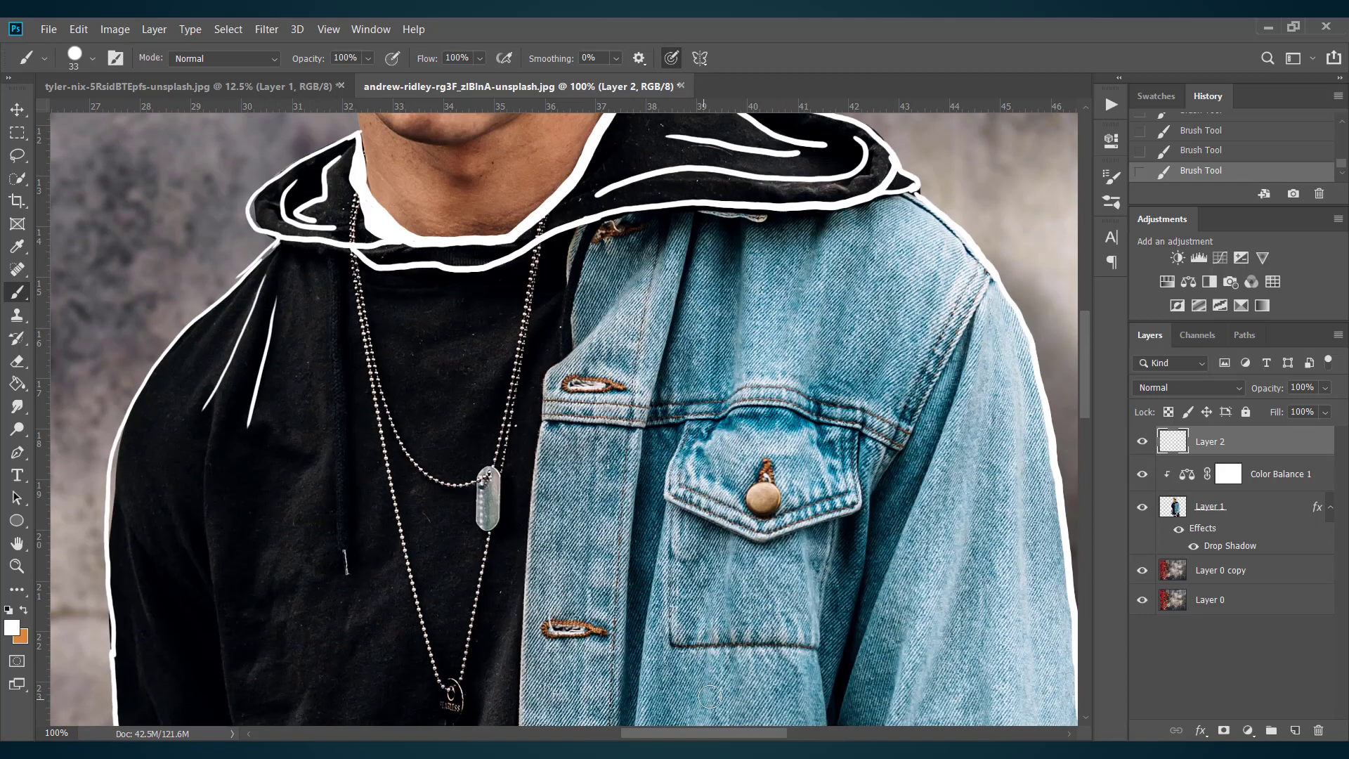
pyautogui.moveTo(712, 732); pyautogui.dragTo(679, 732)
pyautogui.moveTo(1086, 414); pyautogui.dragTo(1086, 462)
pyautogui.moveTo(407, 156)
pyautogui.mouseDown()
pyautogui.moveTo(404, 258)
pyautogui.moveTo(465, 600)
pyautogui.mouseUp()
pyautogui.moveTo(320, 266); pyautogui.dragTo(364, 411)
pyautogui.moveTo(341, 406); pyautogui.dragTo(392, 591)
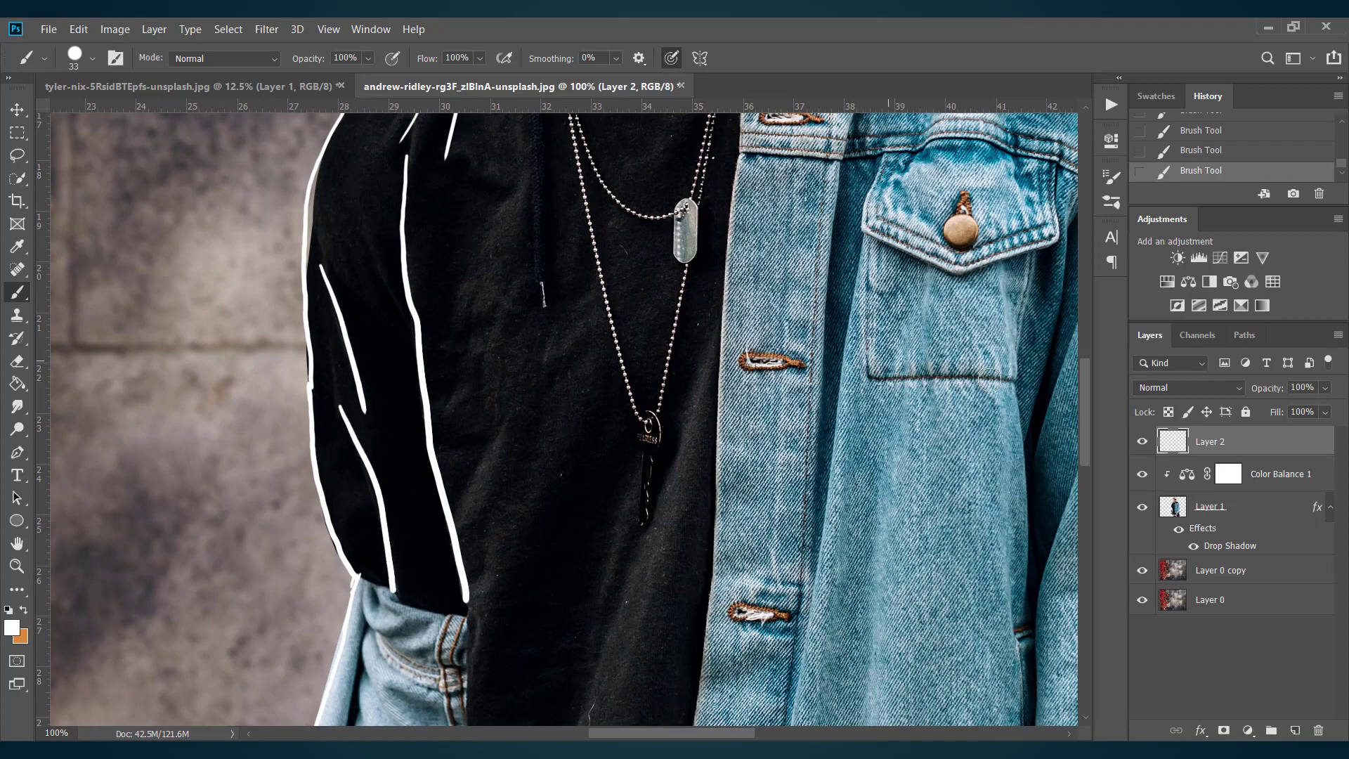
pyautogui.moveTo(1086, 383); pyautogui.dragTo(1086, 361)
pyautogui.moveTo(418, 170); pyautogui.dragTo(383, 224)
pyautogui.moveTo(406, 219); pyautogui.dragTo(371, 281)
pyautogui.moveTo(351, 311); pyautogui.dragTo(400, 431)
# Step: Add short and long white fold strokes across the chest of the black shirt, around the necklace
pyautogui.moveTo(499, 344); pyautogui.dragTo(467, 416)
pyautogui.moveTo(460, 450); pyautogui.dragTo(456, 534)
pyautogui.scroll(-4, 492, 457)
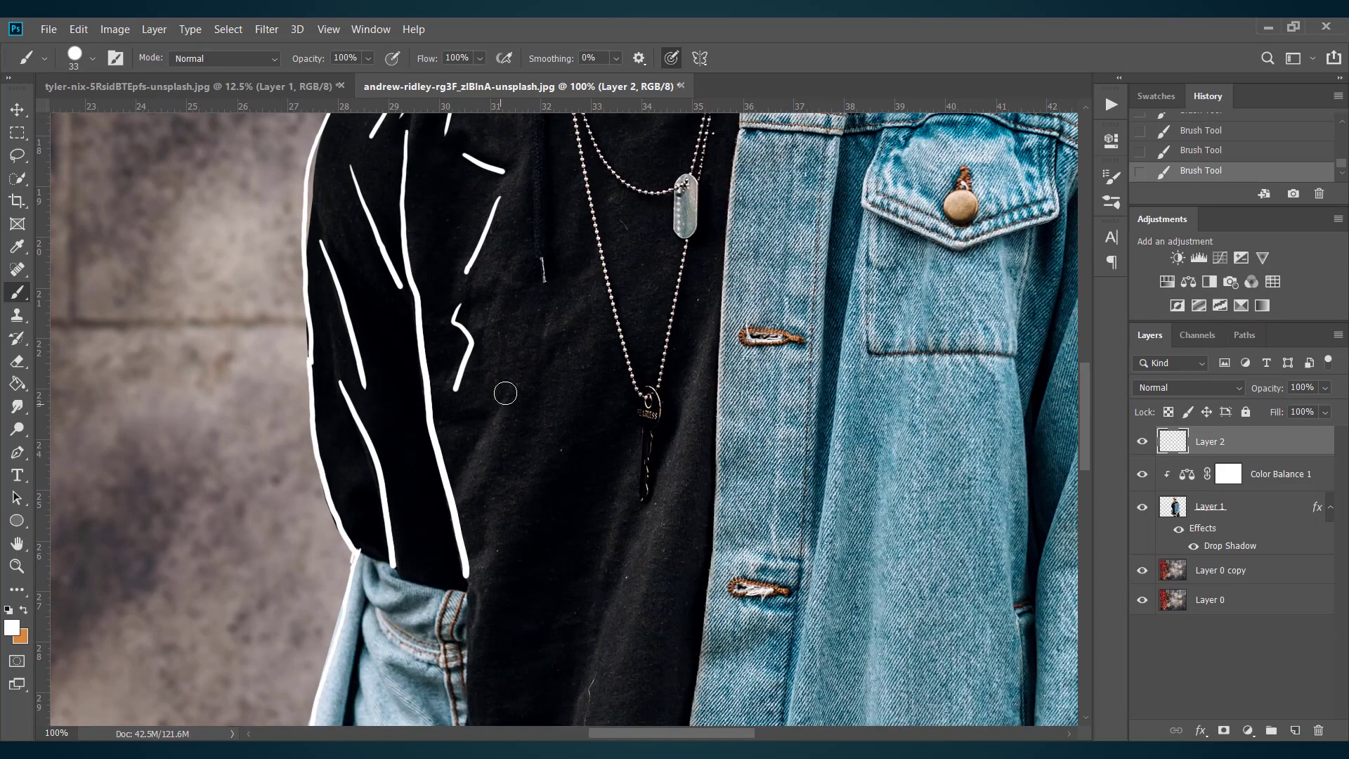
pyautogui.moveTo(503, 391); pyautogui.dragTo(460, 474)
pyautogui.moveTo(523, 197); pyautogui.dragTo(526, 295)
pyautogui.moveTo(562, 196); pyautogui.dragTo(543, 288)
pyautogui.moveTo(558, 380); pyautogui.dragTo(493, 542)
pyautogui.moveTo(629, 443); pyautogui.dragTo(584, 636)
# Step: Paint the boundary line between the black shirt and the hanging denim sleeve down to the shirt hem, redoing a bad stroke
pyautogui.scroll(-8, 1010, 362)
pyautogui.moveTo(675, 160)
pyautogui.mouseDown()
pyautogui.moveTo(536, 614)
pyautogui.moveTo(491, 711)
pyautogui.mouseUp()
pyautogui.hotkey('ctrl', 'z')
pyautogui.scroll(-5, 553, 349)
pyautogui.moveTo(465, 137); pyautogui.dragTo(408, 720)
# Step: Outline the hem band of the black shirt up to the hand and fill it with short diagonal hatch strokes
pyautogui.scroll(-9, 408, 720)
pyautogui.moveTo(402, 411)
pyautogui.mouseDown()
pyautogui.moveTo(492, 520)
pyautogui.moveTo(829, 518)
pyautogui.mouseUp()
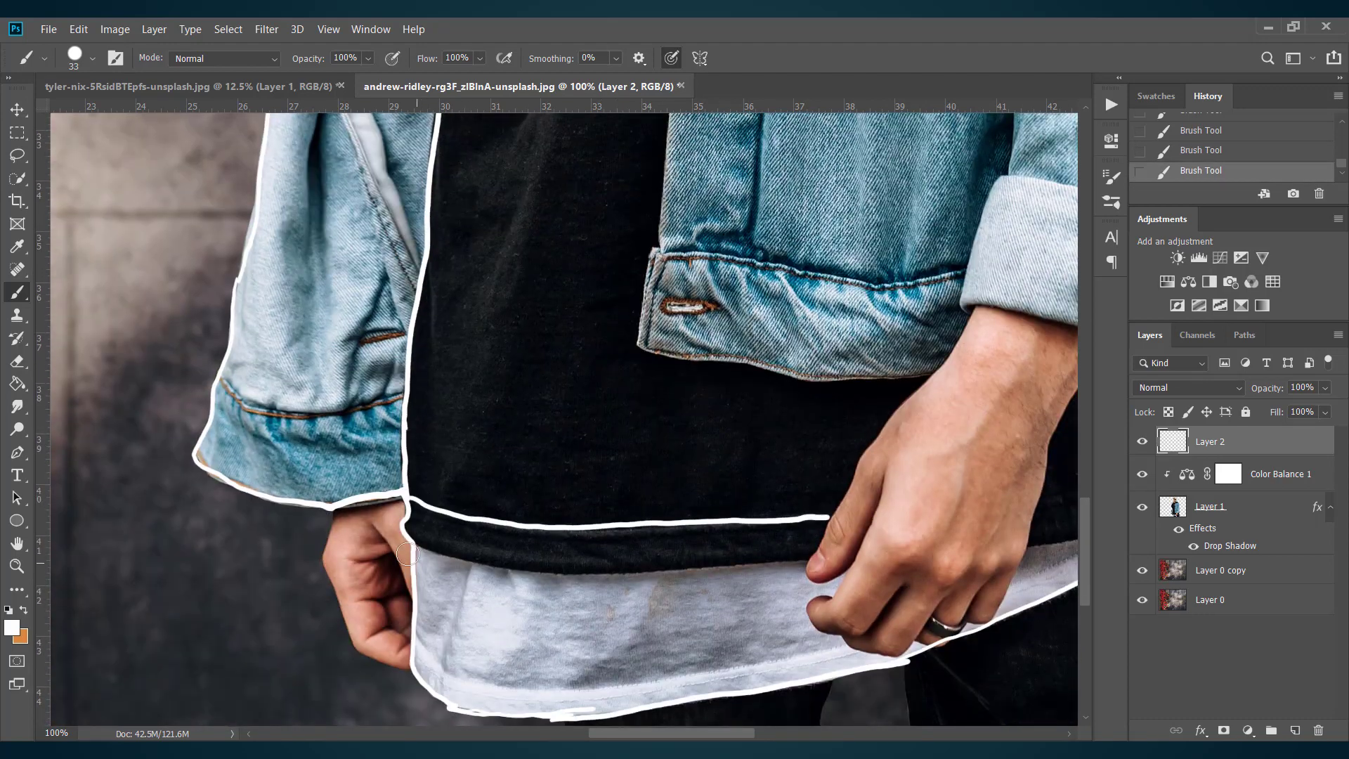
pyautogui.moveTo(408, 556)
pyautogui.mouseDown()
pyautogui.moveTo(664, 570)
pyautogui.moveTo(815, 558)
pyautogui.mouseUp()
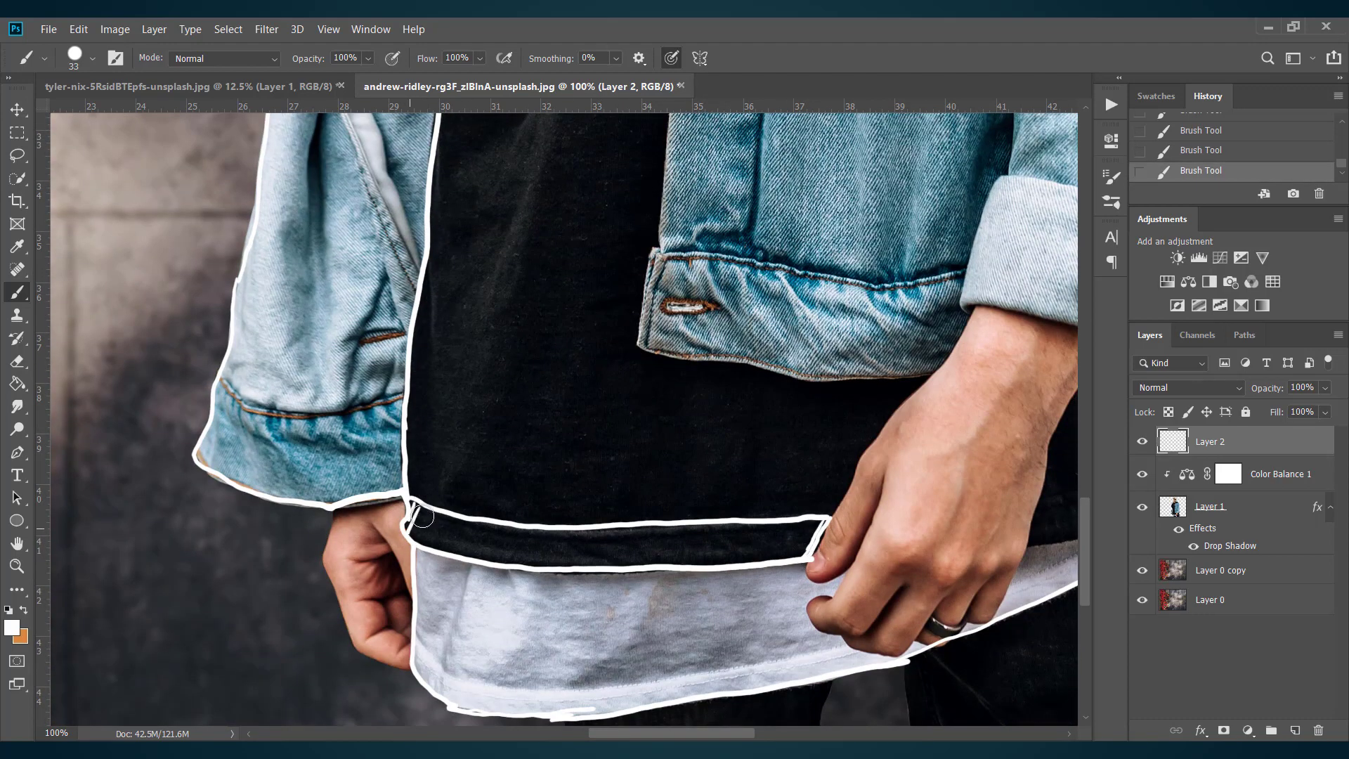
pyautogui.moveTo(421, 516)
pyautogui.mouseDown()
pyautogui.moveTo(471, 555)
pyautogui.moveTo(626, 534)
pyautogui.moveTo(678, 560)
pyautogui.moveTo(829, 524)
pyautogui.mouseUp()
# Step: Add white fold strokes down the lower half of the black shirt's torso
pyautogui.scroll(6, 940, 378)
pyautogui.moveTo(538, 281); pyautogui.dragTo(490, 383)
pyautogui.moveTo(518, 232)
pyautogui.mouseDown()
pyautogui.moveTo(464, 286)
pyautogui.moveTo(461, 335)
pyautogui.mouseUp()
pyautogui.moveTo(527, 369); pyautogui.dragTo(461, 658)
pyautogui.scroll(8, 978, 389)
pyautogui.moveTo(607, 360); pyautogui.dragTo(551, 565)
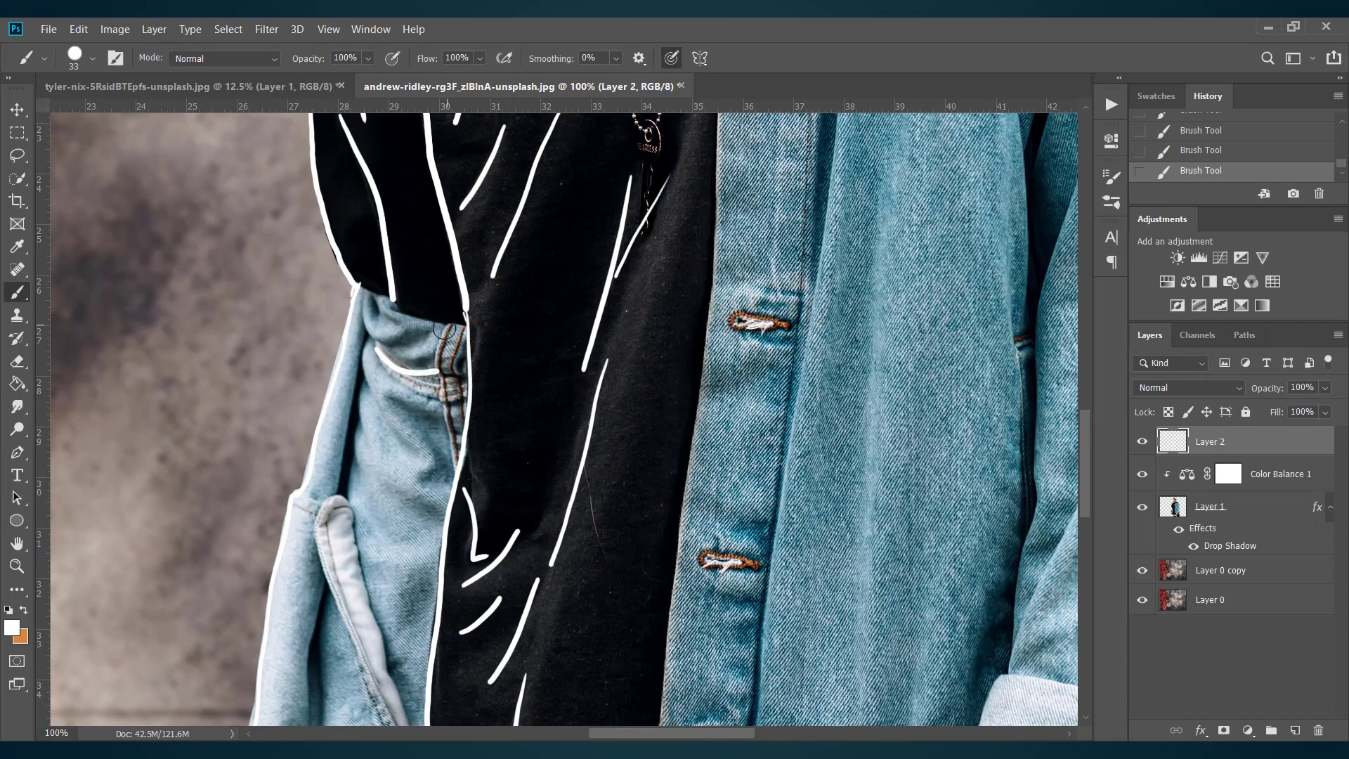
# Step: Trace the black sleeve's lower edge and the denim seam beneath it, and add curved fold strokes on the denim there
pyautogui.moveTo(444, 328); pyautogui.dragTo(456, 467)
pyautogui.moveTo(351, 288); pyautogui.dragTo(460, 325)
pyautogui.moveTo(362, 344); pyautogui.dragTo(351, 495)
pyautogui.moveTo(386, 415); pyautogui.dragTo(439, 551)
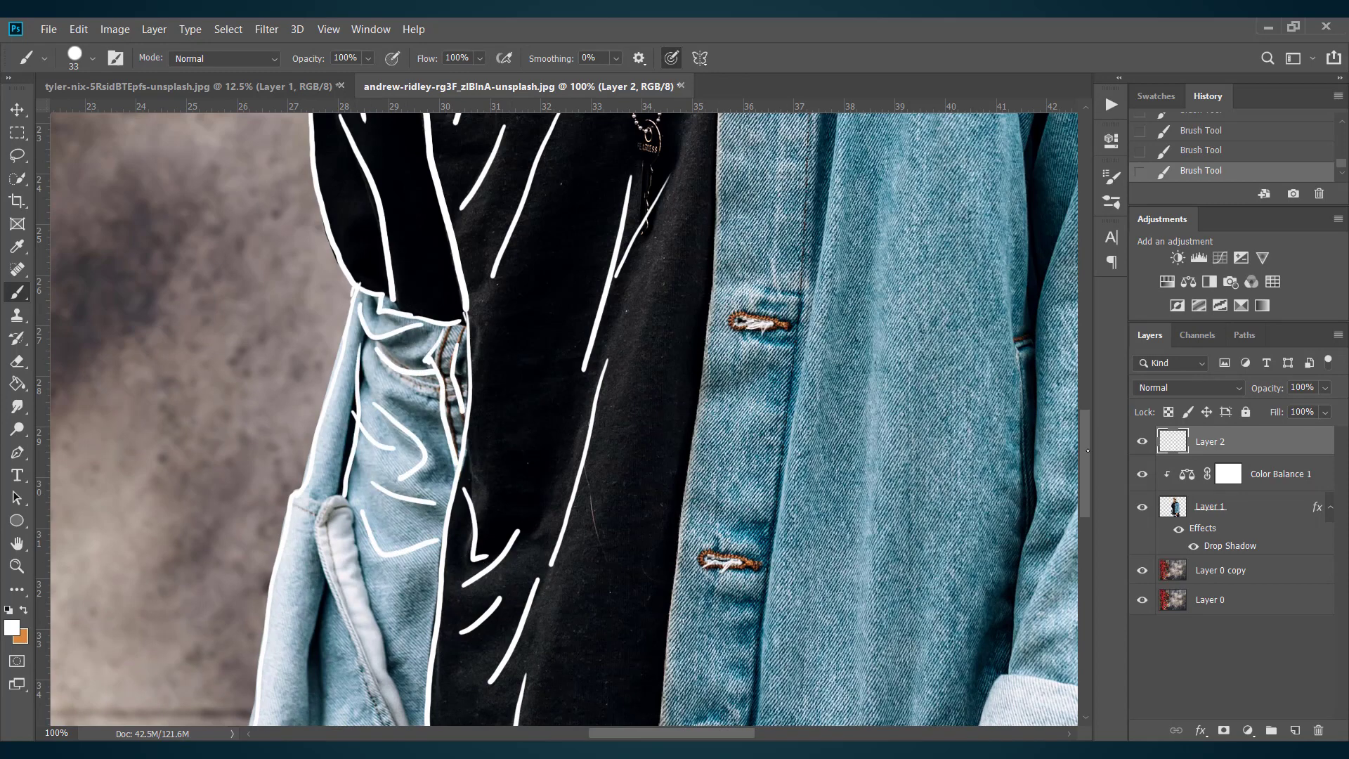
# Step: Outline the pale turned-out strip on the hanging denim sleeve and paint long fold strokes beside it down to the cuff
pyautogui.moveTo(1088, 451); pyautogui.dragTo(1087, 495)
pyautogui.moveTo(426, 333); pyautogui.dragTo(432, 408)
pyautogui.moveTo(350, 257)
pyautogui.mouseDown()
pyautogui.moveTo(422, 501)
pyautogui.moveTo(394, 496)
pyautogui.moveTo(413, 552)
pyautogui.mouseUp()
pyautogui.moveTo(374, 483); pyautogui.dragTo(402, 562)
pyautogui.moveTo(380, 522); pyautogui.dragTo(357, 639)
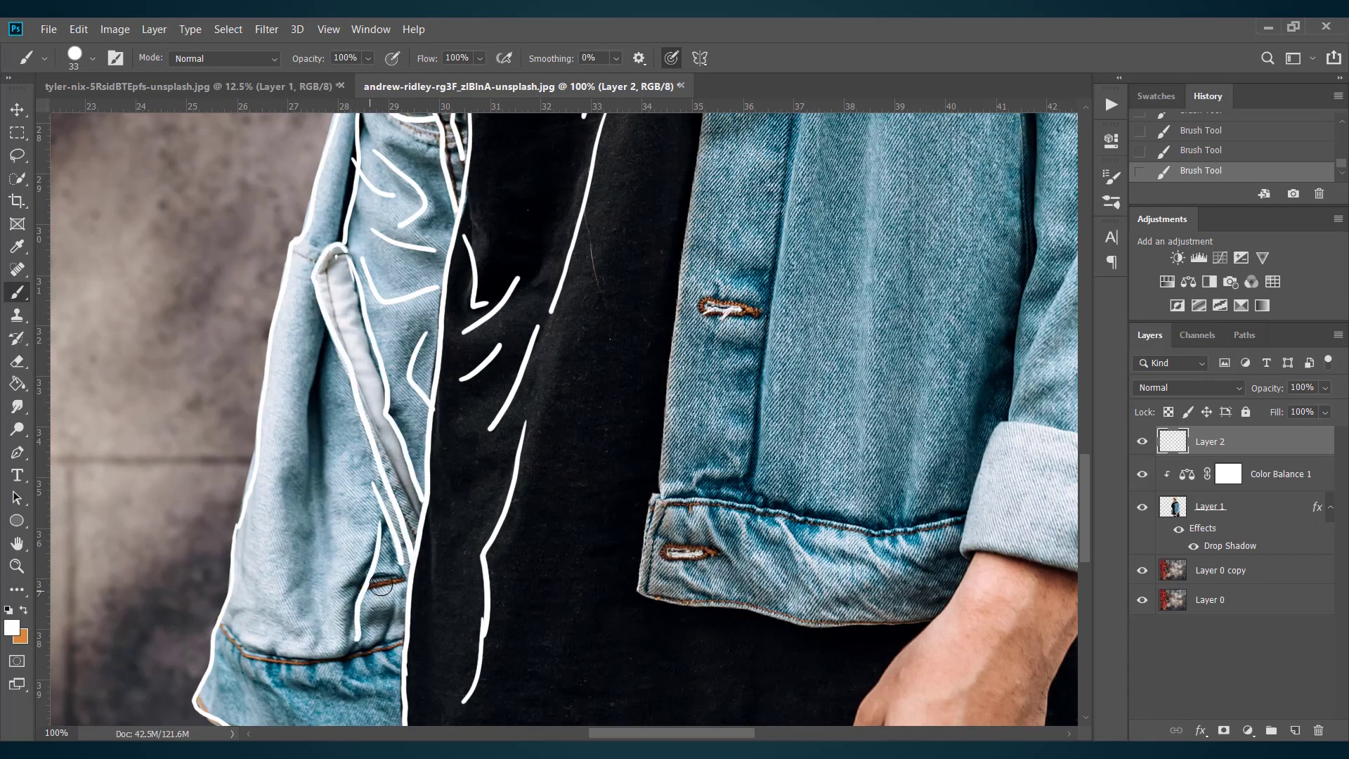
pyautogui.moveTo(367, 589); pyautogui.dragTo(398, 577)
pyautogui.moveTo(319, 347); pyautogui.dragTo(316, 628)
pyautogui.moveTo(321, 373); pyautogui.dragTo(337, 554)
# Step: Trace the cuff seam of the hanging denim sleeve with a double line and fill the cuff with short hatch strokes
pyautogui.moveTo(221, 625)
pyautogui.mouseDown()
pyautogui.moveTo(278, 654)
pyautogui.moveTo(386, 632)
pyautogui.mouseUp()
pyautogui.moveTo(221, 627); pyautogui.dragTo(397, 638)
pyautogui.moveTo(1084, 461); pyautogui.dragTo(1084, 498)
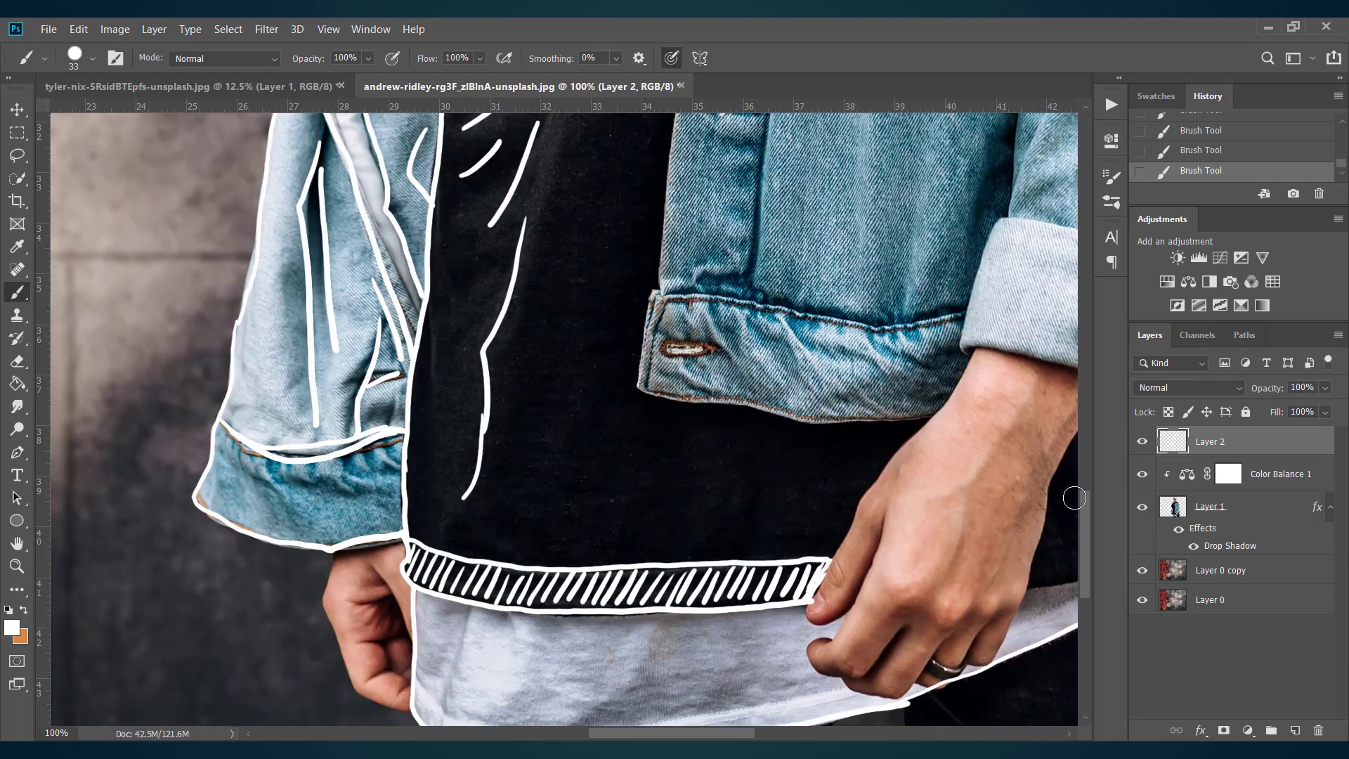
pyautogui.moveTo(341, 458); pyautogui.dragTo(358, 489)
pyautogui.moveTo(355, 454)
pyautogui.mouseDown()
pyautogui.moveTo(370, 481)
pyautogui.moveTo(386, 470)
pyautogui.mouseUp()
pyautogui.moveTo(380, 443); pyautogui.dragTo(398, 462)
pyautogui.moveTo(229, 441); pyautogui.dragTo(238, 513)
pyautogui.moveTo(244, 458)
pyautogui.mouseDown()
pyautogui.moveTo(239, 491)
pyautogui.moveTo(264, 532)
pyautogui.mouseUp()
pyautogui.moveTo(264, 463); pyautogui.dragTo(286, 532)
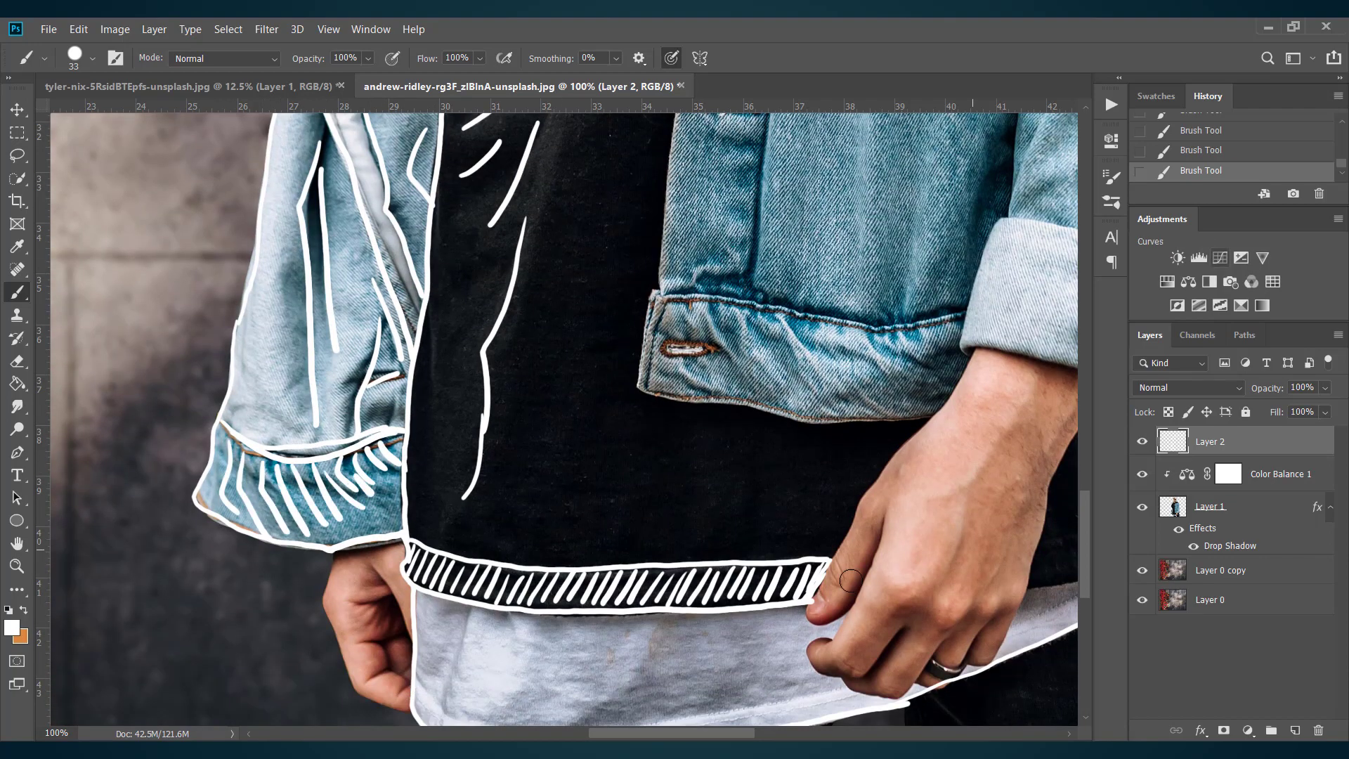
# Step: Paint the denim jacket's collar edge and add long fold strokes across its upper chest above the pocket
pyautogui.hscroll(4, 850, 580)
pyautogui.scroll(15, 850, 581)
pyautogui.moveTo(500, 244)
pyautogui.mouseDown()
pyautogui.moveTo(465, 447)
pyautogui.moveTo(500, 350)
pyautogui.mouseUp()
pyautogui.moveTo(568, 277); pyautogui.dragTo(514, 362)
pyautogui.moveTo(587, 251); pyautogui.dragTo(557, 419)
pyautogui.moveTo(617, 248); pyautogui.dragTo(579, 408)
pyautogui.moveTo(626, 268); pyautogui.dragTo(623, 392)
pyautogui.moveTo(644, 268); pyautogui.dragTo(641, 399)
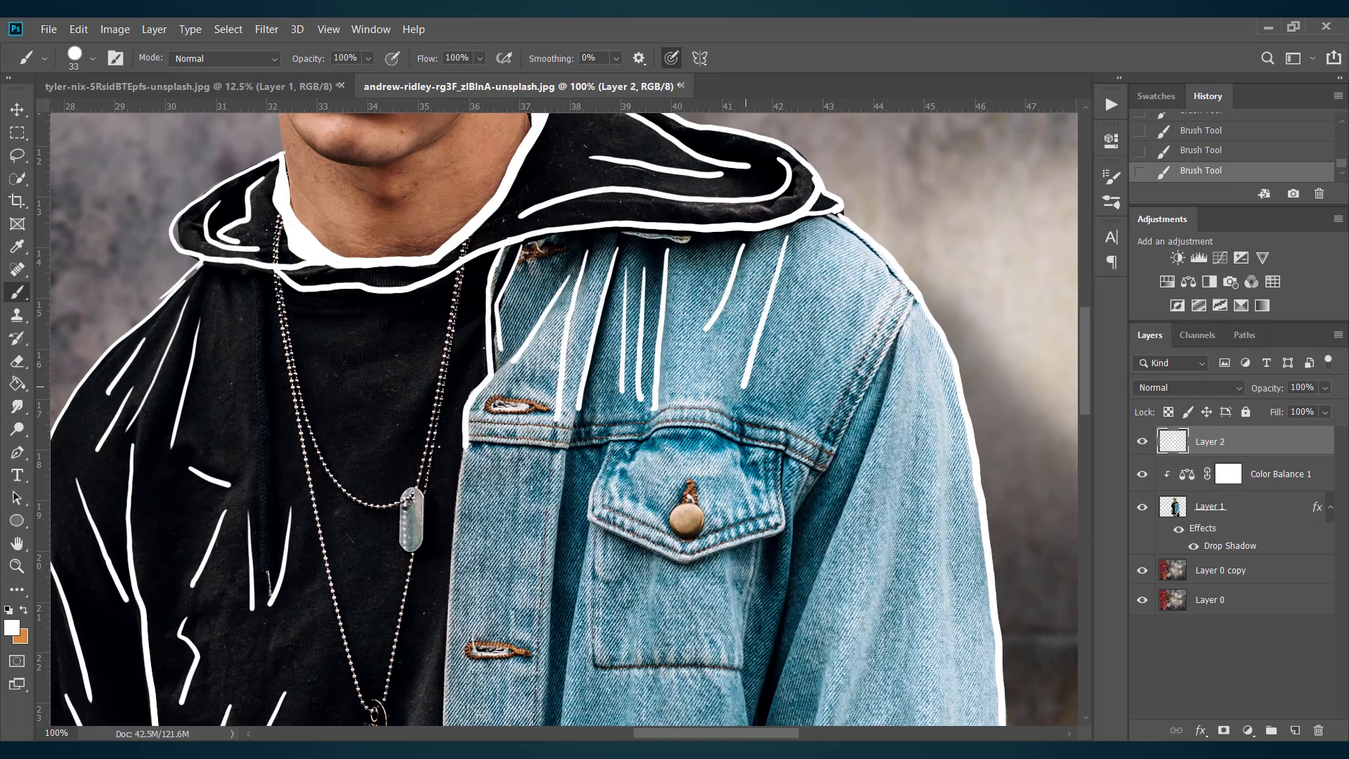
# Step: Outline the denim jacket's front opening edge and its waistband, including the waistband's upper seam
pyautogui.scroll(-5, 1062, 352)
pyautogui.moveTo(465, 269)
pyautogui.mouseDown()
pyautogui.moveTo(450, 514)
pyautogui.moveTo(440, 415)
pyautogui.moveTo(407, 713)
pyautogui.mouseUp()
pyautogui.scroll(-7, 450, 514)
pyautogui.scroll(-5, 408, 713)
pyautogui.moveTo(404, 372)
pyautogui.mouseDown()
pyautogui.moveTo(384, 597)
pyautogui.moveTo(394, 685)
pyautogui.moveTo(678, 682)
pyautogui.moveTo(671, 690)
pyautogui.mouseUp()
pyautogui.moveTo(381, 583)
pyautogui.mouseDown()
pyautogui.moveTo(577, 608)
pyautogui.moveTo(700, 589)
pyautogui.mouseUp()
# Step: Trace the waistband's buttonhole and fill the waistband with slanted hatch strokes
pyautogui.moveTo(432, 636)
pyautogui.mouseDown()
pyautogui.moveTo(395, 639)
pyautogui.moveTo(415, 632)
pyautogui.mouseUp()
pyautogui.moveTo(413, 603); pyautogui.dragTo(425, 623)
pyautogui.moveTo(430, 594); pyautogui.dragTo(466, 643)
pyautogui.moveTo(453, 596); pyautogui.dragTo(490, 645)
pyautogui.moveTo(643, 619); pyautogui.dragTo(673, 640)
pyautogui.moveTo(422, 664); pyautogui.dragTo(450, 685)
pyautogui.moveTo(469, 674); pyautogui.dragTo(534, 690)
# Step: Paint the inner seam line of the jacket's buttonhole strip from the chest down to the waistband
pyautogui.moveTo(1084, 492); pyautogui.dragTo(1084, 369)
pyautogui.moveTo(562, 388); pyautogui.dragTo(542, 706)
pyautogui.moveTo(1079, 390); pyautogui.dragTo(1082, 492)
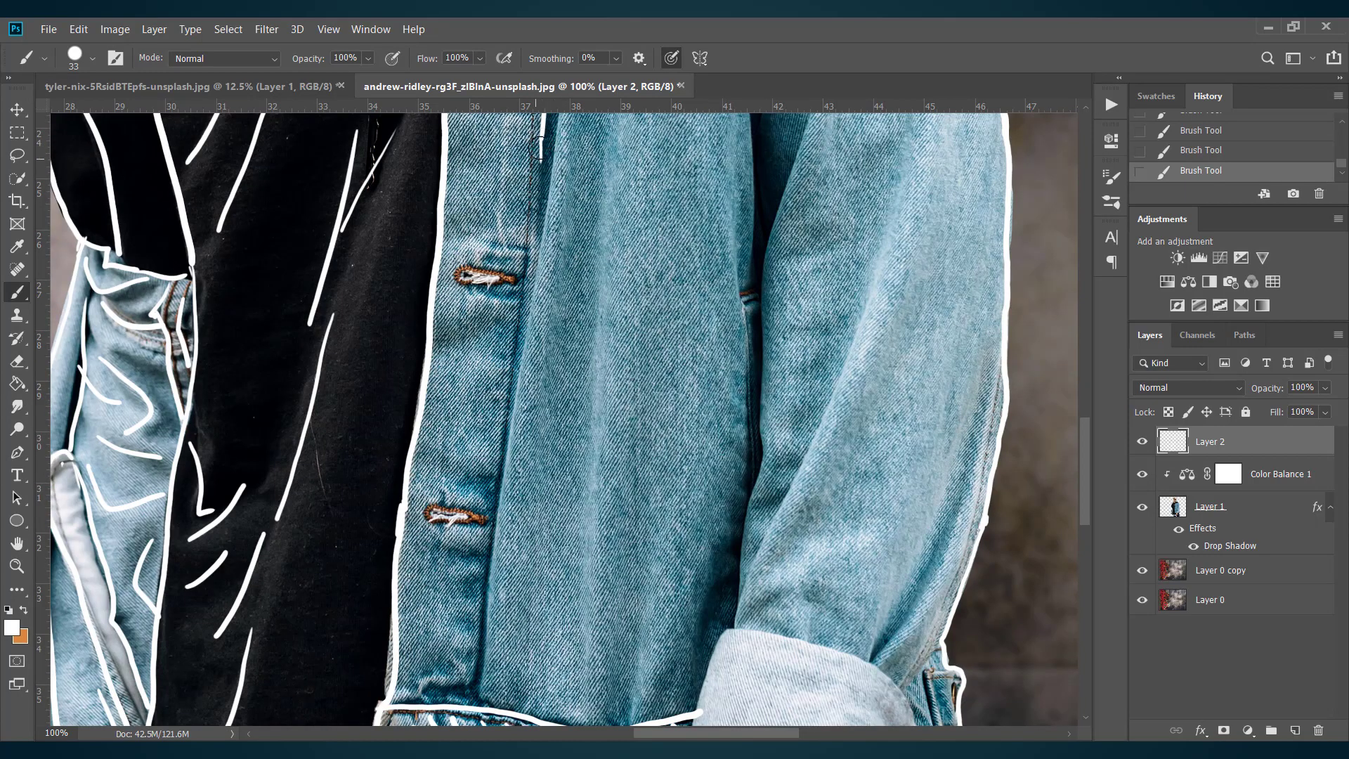
pyautogui.moveTo(543, 140); pyautogui.dragTo(457, 646)
# Step: Fill in the lower buttonholes with white and add short horizontal hatch strokes along the lower half of the buttonhole strip
pyautogui.moveTo(459, 281); pyautogui.dragTo(498, 282)
pyautogui.moveTo(447, 547); pyautogui.dragTo(484, 551)
pyautogui.moveTo(441, 588)
pyautogui.mouseDown()
pyautogui.moveTo(481, 593)
pyautogui.moveTo(491, 622)
pyautogui.mouseUp()
pyautogui.moveTo(436, 681); pyautogui.dragTo(474, 688)
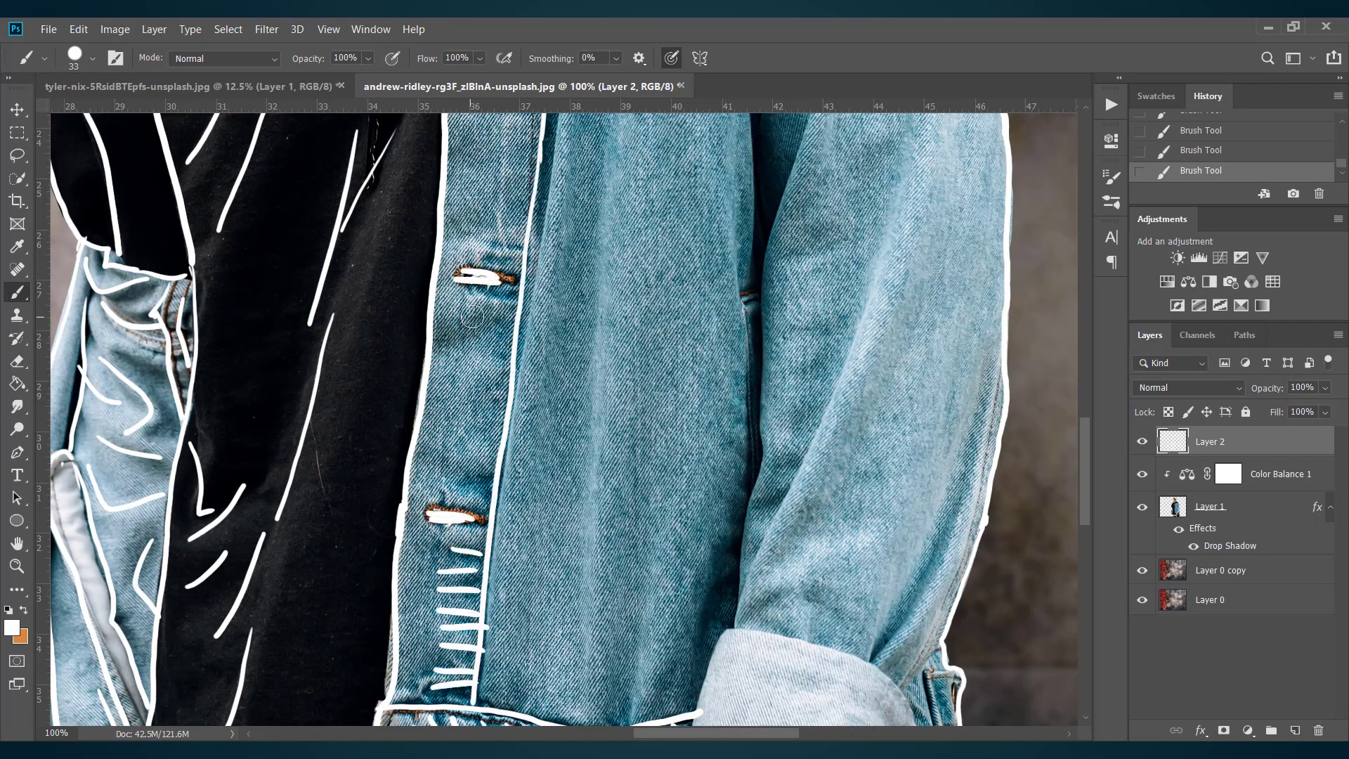
pyautogui.moveTo(466, 316); pyautogui.dragTo(506, 322)
pyautogui.moveTo(439, 484); pyautogui.dragTo(492, 486)
# Step: Continue the horizontal hatch strokes up the buttonhole strip to the chest seam and fill in the buttonhole beside the pocket
pyautogui.moveTo(1084, 456); pyautogui.dragTo(1084, 408)
pyautogui.moveTo(484, 338); pyautogui.dragTo(529, 342)
pyautogui.moveTo(480, 352); pyautogui.dragTo(527, 356)
pyautogui.moveTo(478, 376); pyautogui.dragTo(535, 381)
pyautogui.moveTo(481, 401); pyautogui.dragTo(530, 406)
pyautogui.moveTo(477, 430)
pyautogui.mouseDown()
pyautogui.moveTo(528, 432)
pyautogui.moveTo(528, 465)
pyautogui.mouseUp()
pyautogui.moveTo(478, 490); pyautogui.dragTo(523, 489)
pyautogui.moveTo(1084, 423); pyautogui.dragTo(1084, 385)
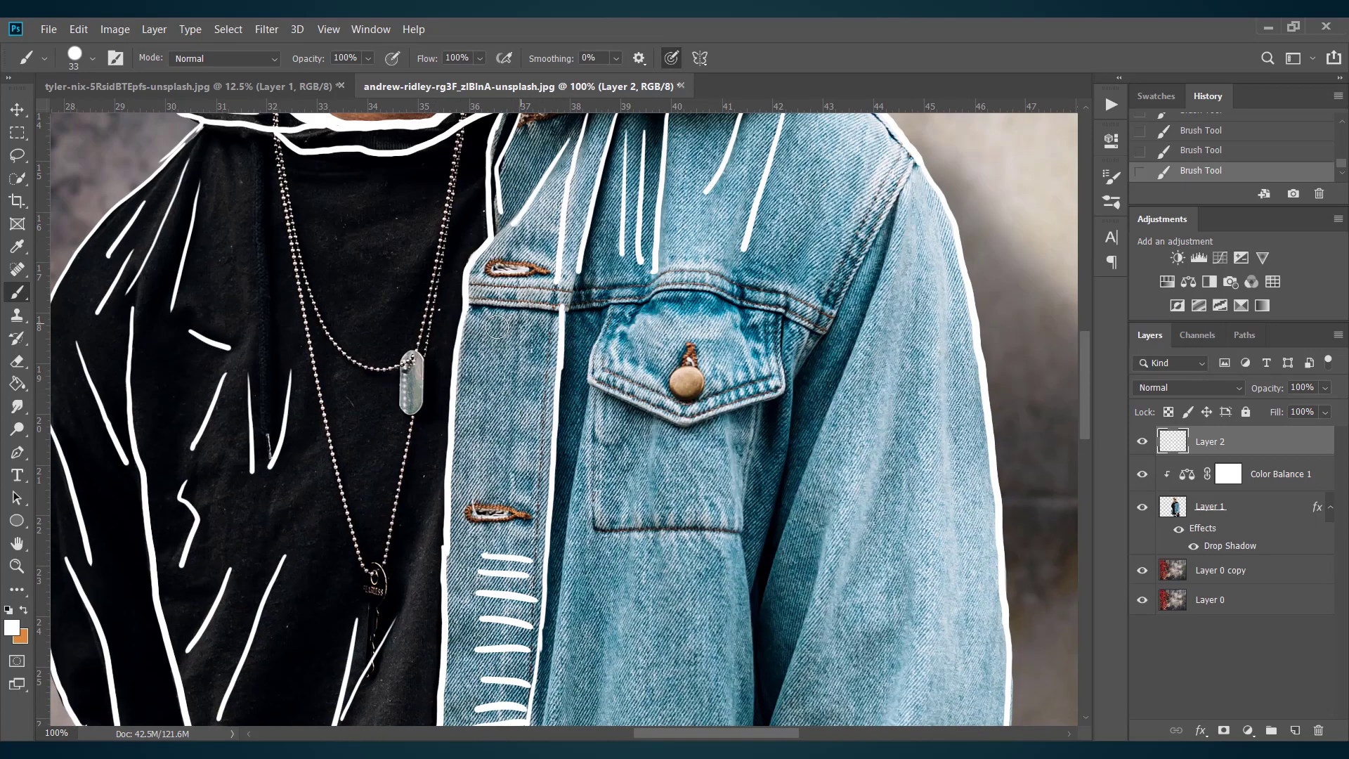
pyautogui.moveTo(478, 308); pyautogui.dragTo(535, 304)
pyautogui.moveTo(468, 519); pyautogui.dragTo(512, 518)
# Step: Trace the jacket's chest seam with a double line, plus the armhole seam and the gap between the jacket body and sleeve
pyautogui.moveTo(476, 287)
pyautogui.mouseDown()
pyautogui.moveTo(664, 284)
pyautogui.moveTo(829, 319)
pyautogui.mouseUp()
pyautogui.moveTo(535, 304); pyautogui.dragTo(815, 326)
pyautogui.moveTo(921, 175)
pyautogui.mouseDown()
pyautogui.moveTo(826, 302)
pyautogui.moveTo(745, 585)
pyautogui.mouseUp()
pyautogui.scroll(-5, 745, 584)
pyautogui.moveTo(744, 226); pyautogui.dragTo(754, 592)
pyautogui.moveTo(821, 195)
pyautogui.mouseDown()
pyautogui.moveTo(773, 343)
pyautogui.moveTo(760, 588)
pyautogui.mouseUp()
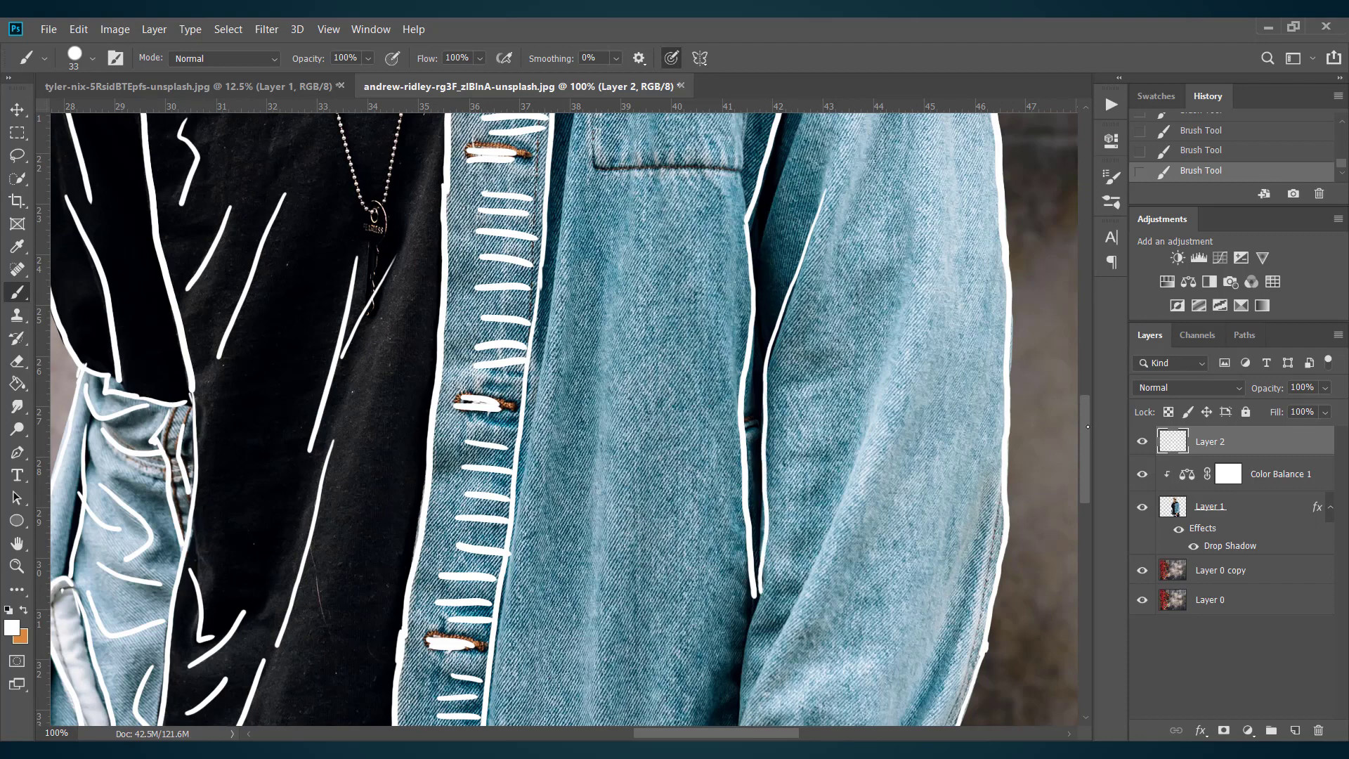
# Step: Outline the lower inner sleeve edge, the rolled-up cuff and the waist tab beside it, undoing bad strokes
pyautogui.scroll(-4, 760, 588)
pyautogui.moveTo(760, 284); pyautogui.dragTo(734, 444)
pyautogui.moveTo(853, 192); pyautogui.dragTo(757, 376)
pyautogui.moveTo(734, 447)
pyautogui.mouseDown()
pyautogui.moveTo(716, 580)
pyautogui.moveTo(871, 625)
pyautogui.mouseUp()
pyautogui.hotkey('ctrl', 'z')
pyautogui.hotkey('ctrl', 'z')
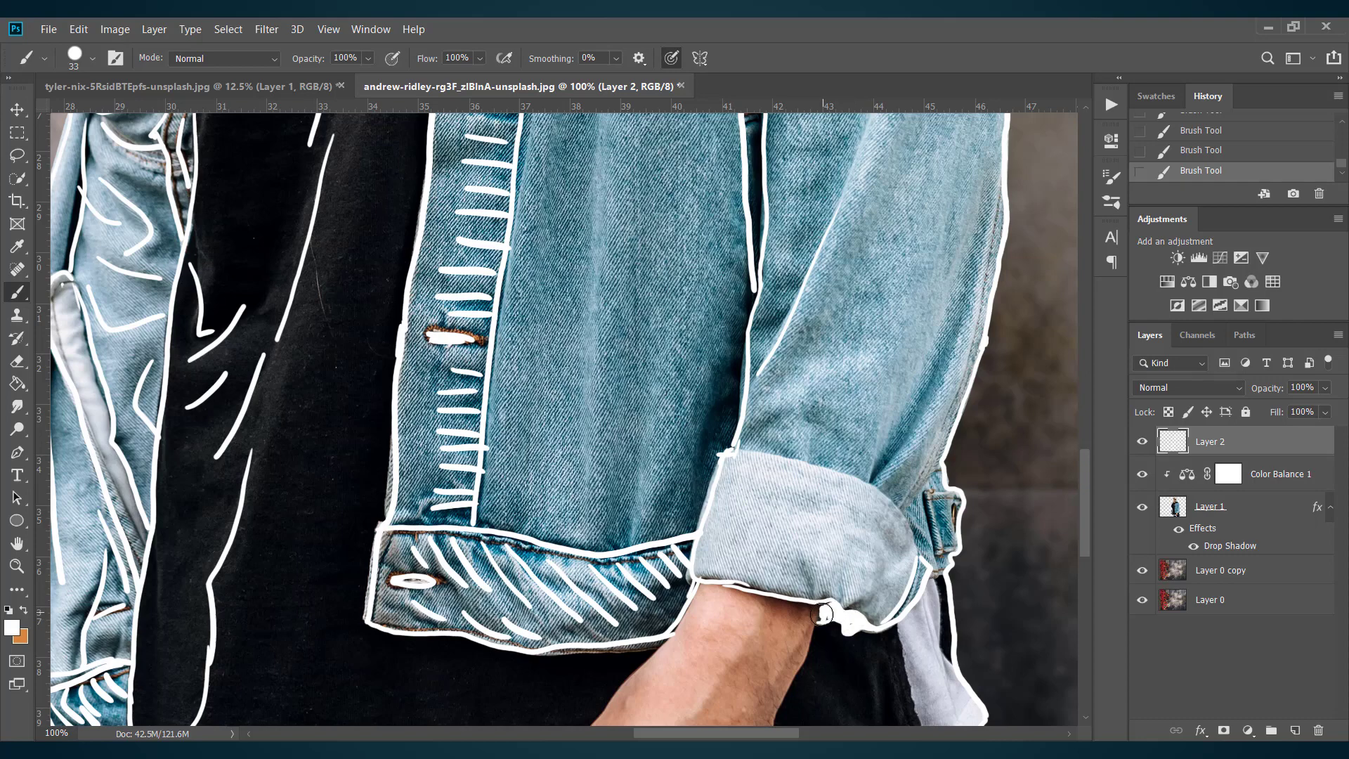
pyautogui.moveTo(901, 507)
pyautogui.mouseDown()
pyautogui.moveTo(922, 556)
pyautogui.moveTo(959, 541)
pyautogui.mouseUp()
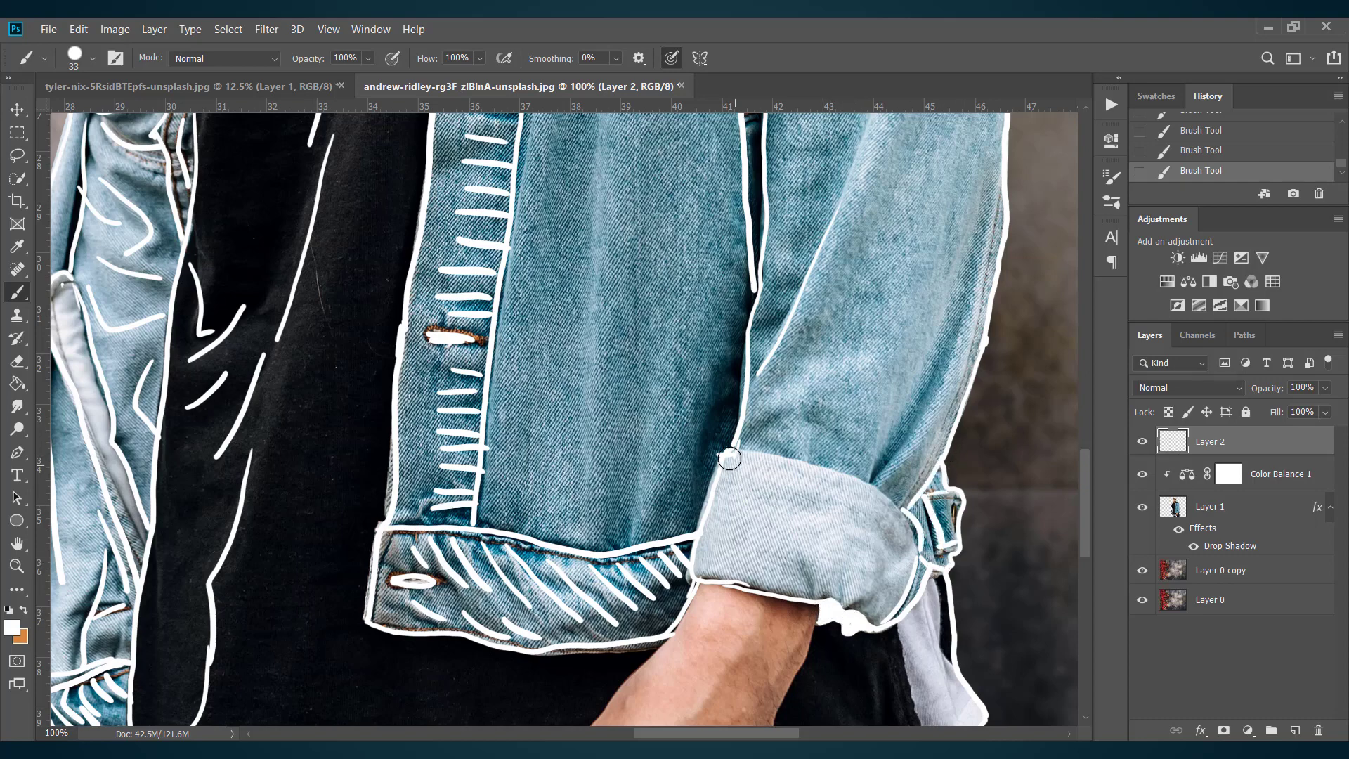
pyautogui.moveTo(729, 458)
pyautogui.mouseDown()
pyautogui.moveTo(838, 464)
pyautogui.moveTo(816, 470)
pyautogui.moveTo(905, 508)
pyautogui.mouseUp()
pyautogui.hotkey('ctrl', 'z')
# Step: Add short white hatch strokes across the rolled-up cuff
pyautogui.moveTo(794, 543); pyautogui.dragTo(817, 600)
pyautogui.moveTo(842, 551); pyautogui.dragTo(846, 597)
pyautogui.moveTo(890, 590); pyautogui.dragTo(878, 614)
pyautogui.moveTo(732, 536)
pyautogui.mouseDown()
pyautogui.moveTo(748, 581)
pyautogui.moveTo(785, 583)
pyautogui.mouseUp()
pyautogui.moveTo(771, 490); pyautogui.dragTo(822, 497)
pyautogui.moveTo(840, 509); pyautogui.dragTo(889, 542)
pyautogui.moveTo(904, 539); pyautogui.dragTo(901, 569)
# Step: Paint long fold strokes on the denim sleeve above the rolled-up cuff and up along the forearm
pyautogui.scroll(3, 901, 562)
pyautogui.moveTo(977, 400); pyautogui.dragTo(878, 619)
pyautogui.moveTo(908, 531); pyautogui.dragTo(874, 612)
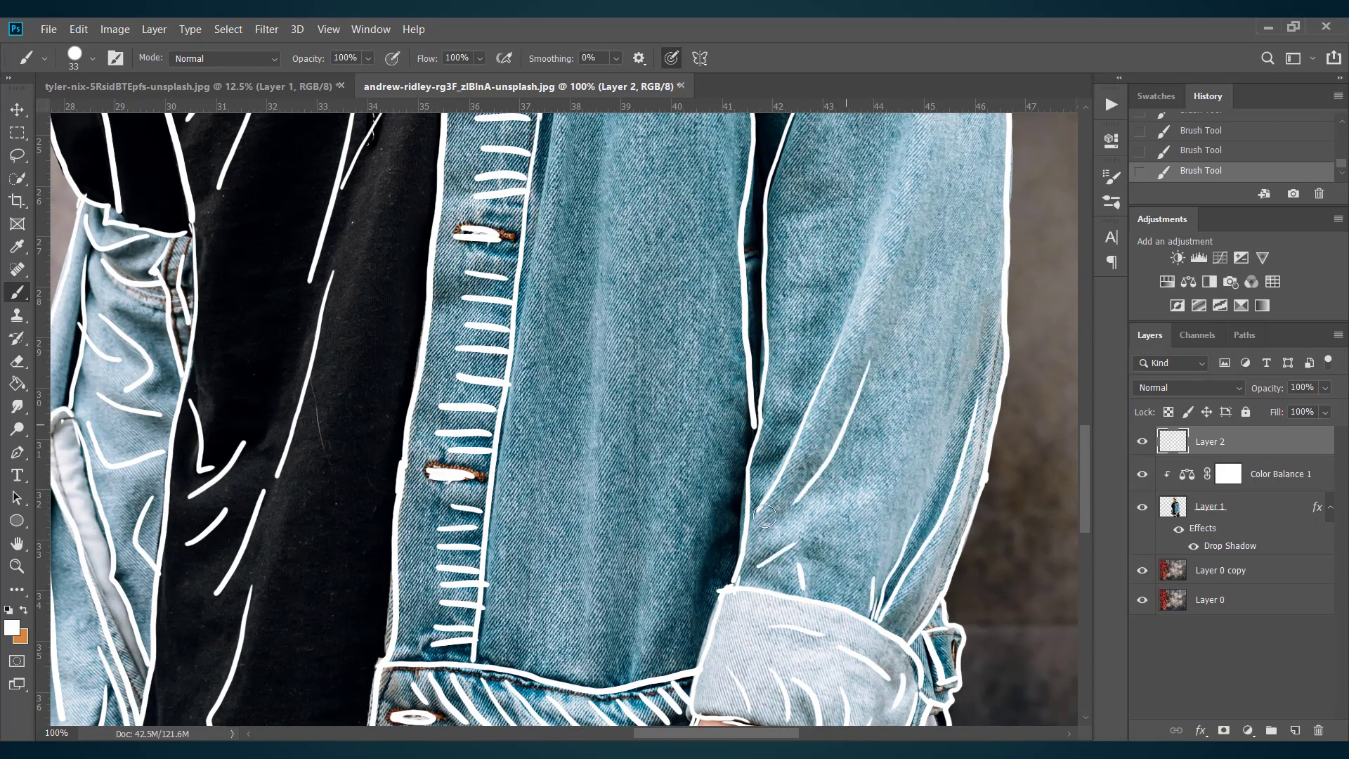
pyautogui.scroll(4, 820, 496)
pyautogui.moveTo(901, 407); pyautogui.dragTo(837, 562)
pyautogui.moveTo(843, 381)
pyautogui.mouseDown()
pyautogui.moveTo(812, 454)
pyautogui.moveTo(808, 587)
pyautogui.mouseUp()
# Step: Fill the shadowed gap between the jacket body and sleeve with overlapping long white strokes
pyautogui.scroll(3, 807, 576)
pyautogui.moveTo(857, 211); pyautogui.dragTo(801, 341)
pyautogui.moveTo(820, 299)
pyautogui.mouseDown()
pyautogui.moveTo(760, 466)
pyautogui.moveTo(762, 555)
pyautogui.mouseUp()
pyautogui.moveTo(819, 222); pyautogui.dragTo(768, 422)
pyautogui.moveTo(791, 351); pyautogui.dragTo(743, 544)
pyautogui.moveTo(781, 453); pyautogui.dragTo(743, 643)
pyautogui.moveTo(766, 593); pyautogui.dragTo(738, 678)
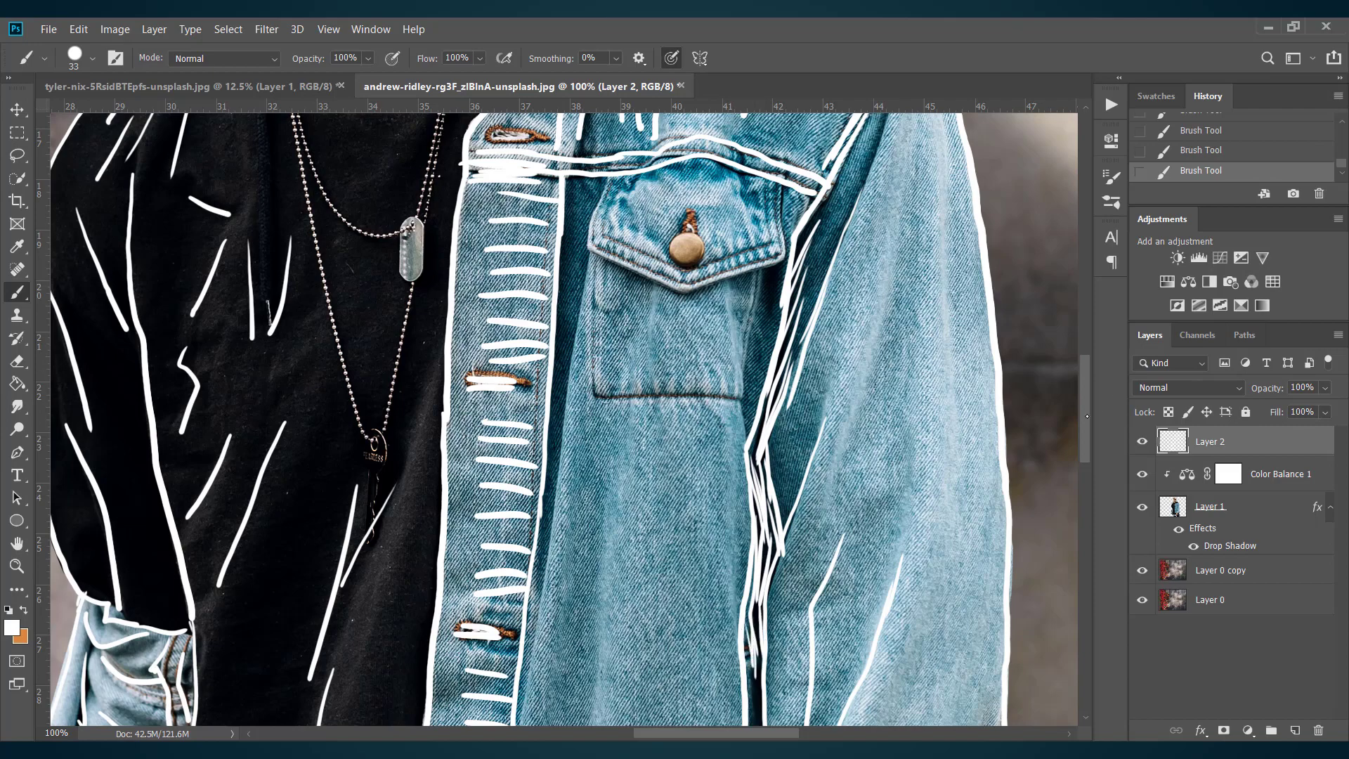
# Step: Extend the white strokes down the sleeve gap to the rolled-up cuff and add fold strokes on the jacket body beside it
pyautogui.moveTo(1087, 416); pyautogui.dragTo(1087, 490)
pyautogui.moveTo(749, 228); pyautogui.dragTo(757, 369)
pyautogui.moveTo(765, 286); pyautogui.dragTo(733, 556)
pyautogui.moveTo(714, 509); pyautogui.dragTo(700, 625)
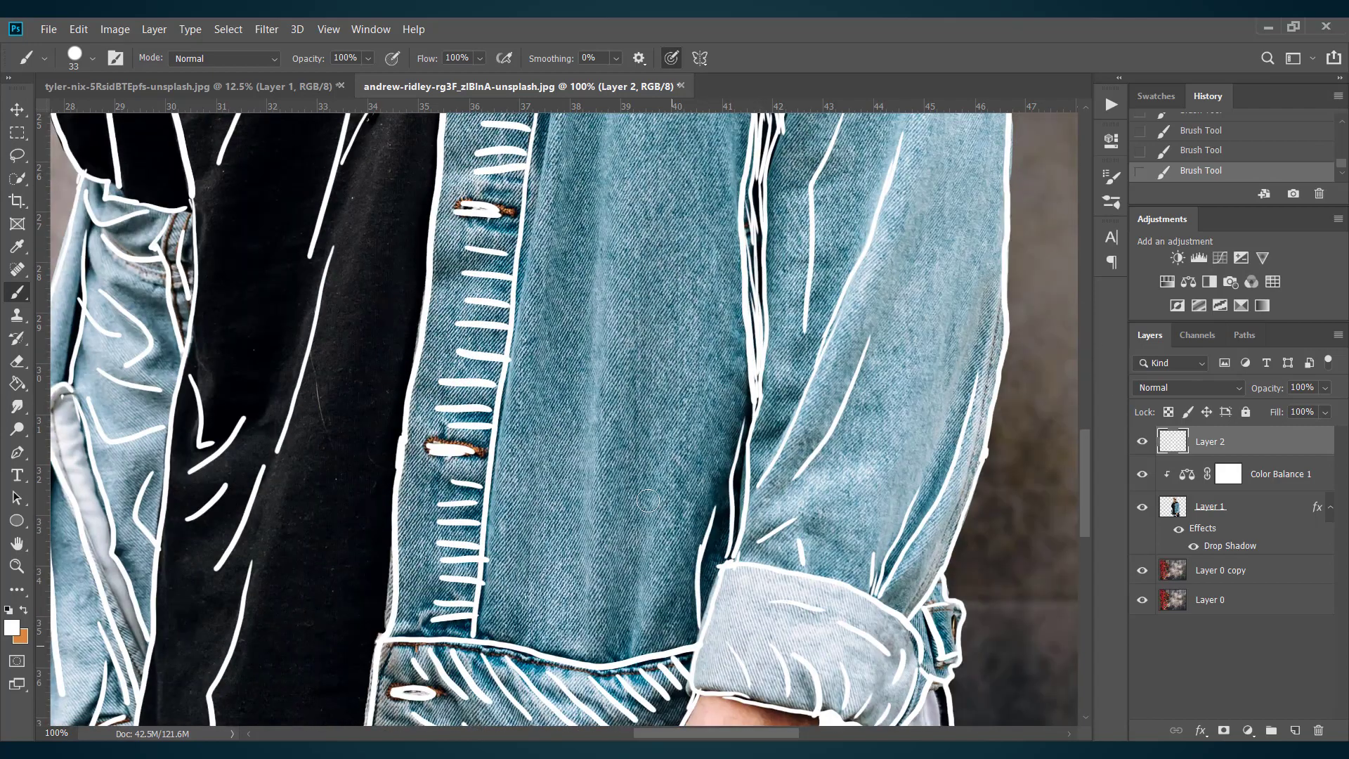
# Step: Paint long vertical fold strokes down the denim jacket's front panel between the button placket and the sleeve
pyautogui.moveTo(648, 501); pyautogui.dragTo(636, 652)
pyautogui.moveTo(590, 210); pyautogui.dragTo(591, 650)
pyautogui.moveTo(544, 459); pyautogui.dragTo(534, 646)
pyautogui.scroll(5, 535, 643)
pyautogui.moveTo(611, 400); pyautogui.dragTo(605, 513)
pyautogui.moveTo(587, 197); pyautogui.dragTo(526, 587)
# Step: Outline the chest pocket and its flap, and add short white fold strokes inside the pocket
pyautogui.click(1084, 318)
pyautogui.moveTo(605, 251); pyautogui.dragTo(683, 366)
pyautogui.moveTo(779, 257)
pyautogui.mouseDown()
pyautogui.moveTo(729, 357)
pyautogui.moveTo(689, 372)
pyautogui.mouseUp()
pyautogui.moveTo(591, 330)
pyautogui.mouseDown()
pyautogui.moveTo(598, 425)
pyautogui.moveTo(730, 469)
pyautogui.mouseUp()
pyautogui.moveTo(760, 345); pyautogui.dragTo(746, 471)
pyautogui.moveTo(710, 457); pyautogui.dragTo(738, 478)
pyautogui.moveTo(638, 372); pyautogui.dragTo(641, 450)
pyautogui.moveTo(703, 414); pyautogui.dragTo(714, 450)
pyautogui.moveTo(731, 371); pyautogui.dragTo(738, 412)
pyautogui.moveTo(604, 295); pyautogui.dragTo(675, 334)
pyautogui.moveTo(766, 298); pyautogui.dragTo(685, 287)
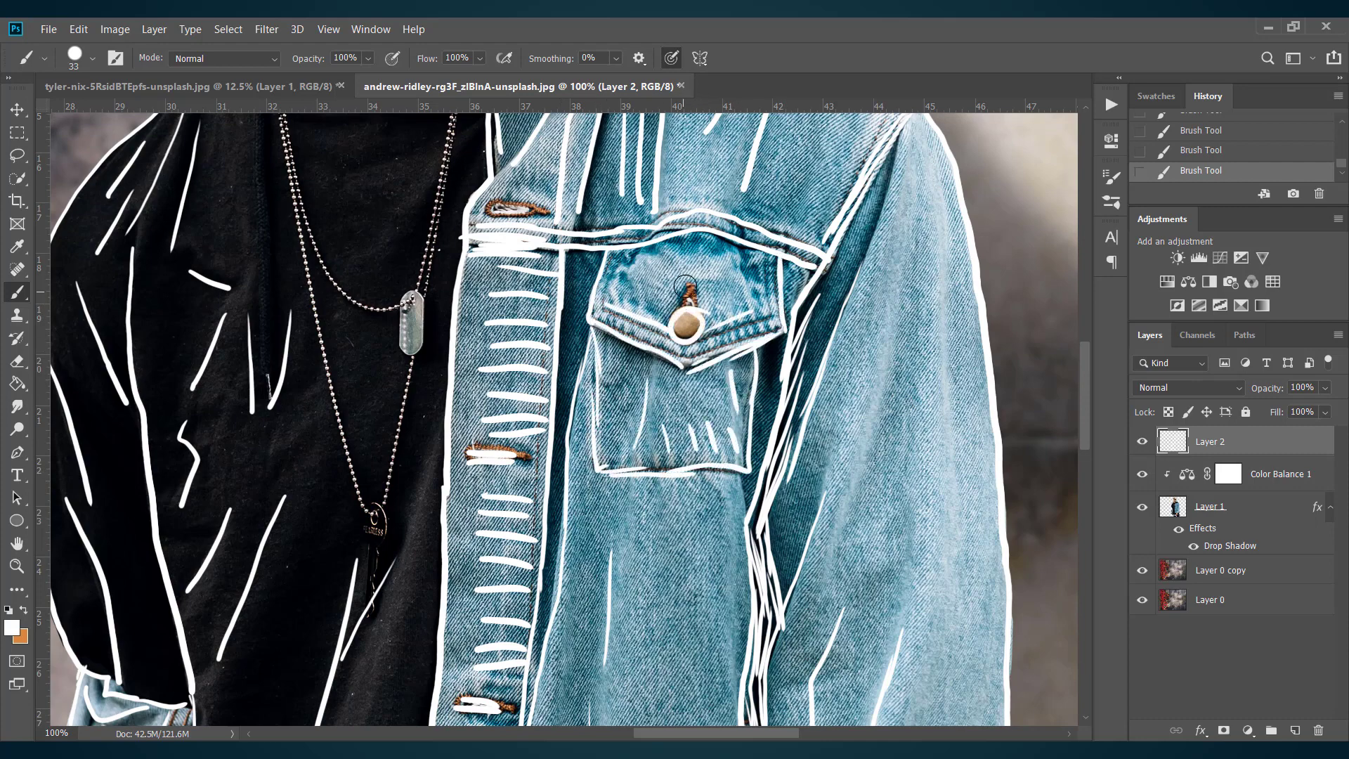
# Step: Add short stitch strokes along the pocket flap's lower edge and a fold stroke on the flap's side
pyautogui.moveTo(683, 343); pyautogui.dragTo(685, 352)
pyautogui.moveTo(702, 336); pyautogui.dragTo(704, 347)
pyautogui.moveTo(716, 330); pyautogui.dragTo(721, 340)
pyautogui.moveTo(731, 325); pyautogui.dragTo(735, 335)
pyautogui.moveTo(745, 317); pyautogui.dragTo(750, 328)
pyautogui.moveTo(759, 315); pyautogui.dragTo(764, 324)
pyautogui.moveTo(775, 309); pyautogui.dragTo(779, 322)
pyautogui.moveTo(749, 254); pyautogui.dragTo(758, 292)
# Step: Thicken the seam above the chest pocket with another white line and paint over the buttonhole below the hood
pyautogui.moveTo(545, 243)
pyautogui.mouseDown()
pyautogui.moveTo(659, 215)
pyautogui.moveTo(766, 236)
pyautogui.moveTo(818, 264)
pyautogui.mouseUp()
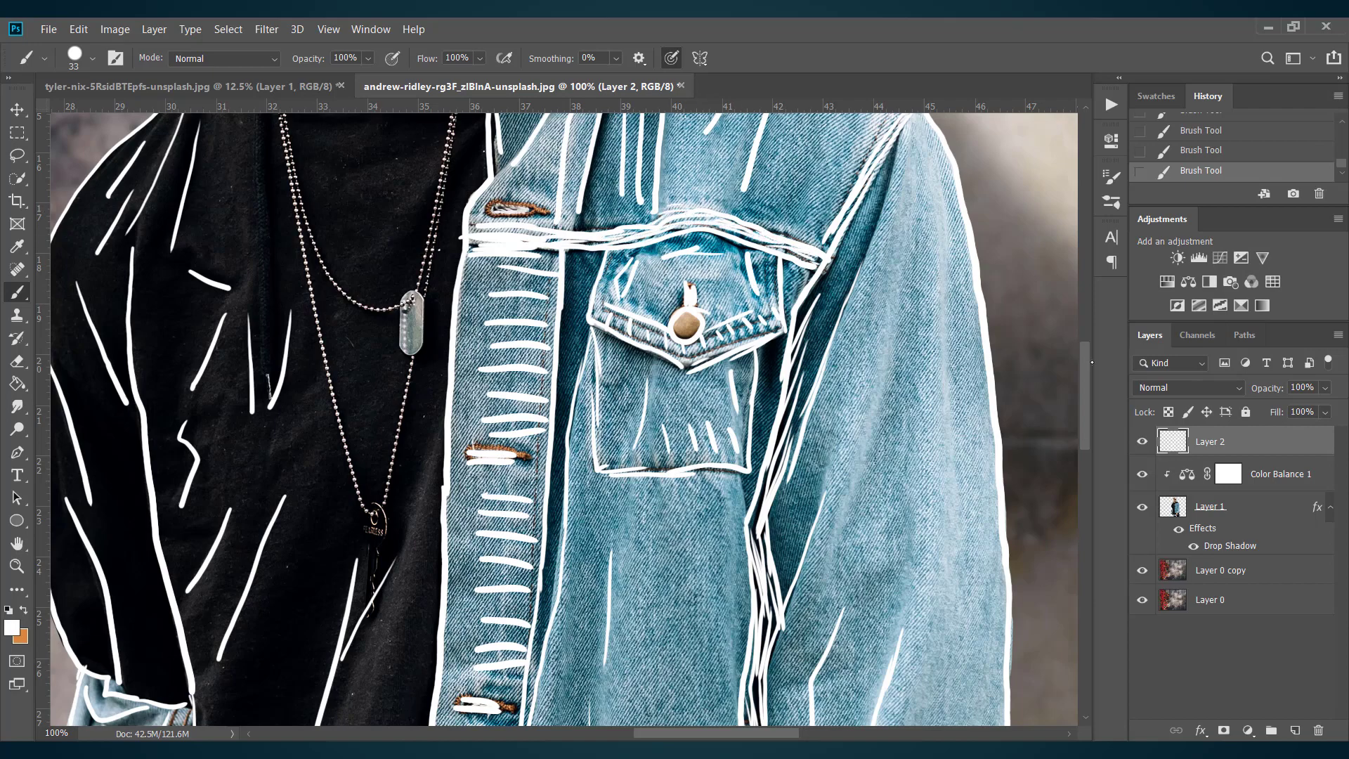
pyautogui.scroll(5, 683, 304)
pyautogui.moveTo(558, 289); pyautogui.dragTo(519, 306)
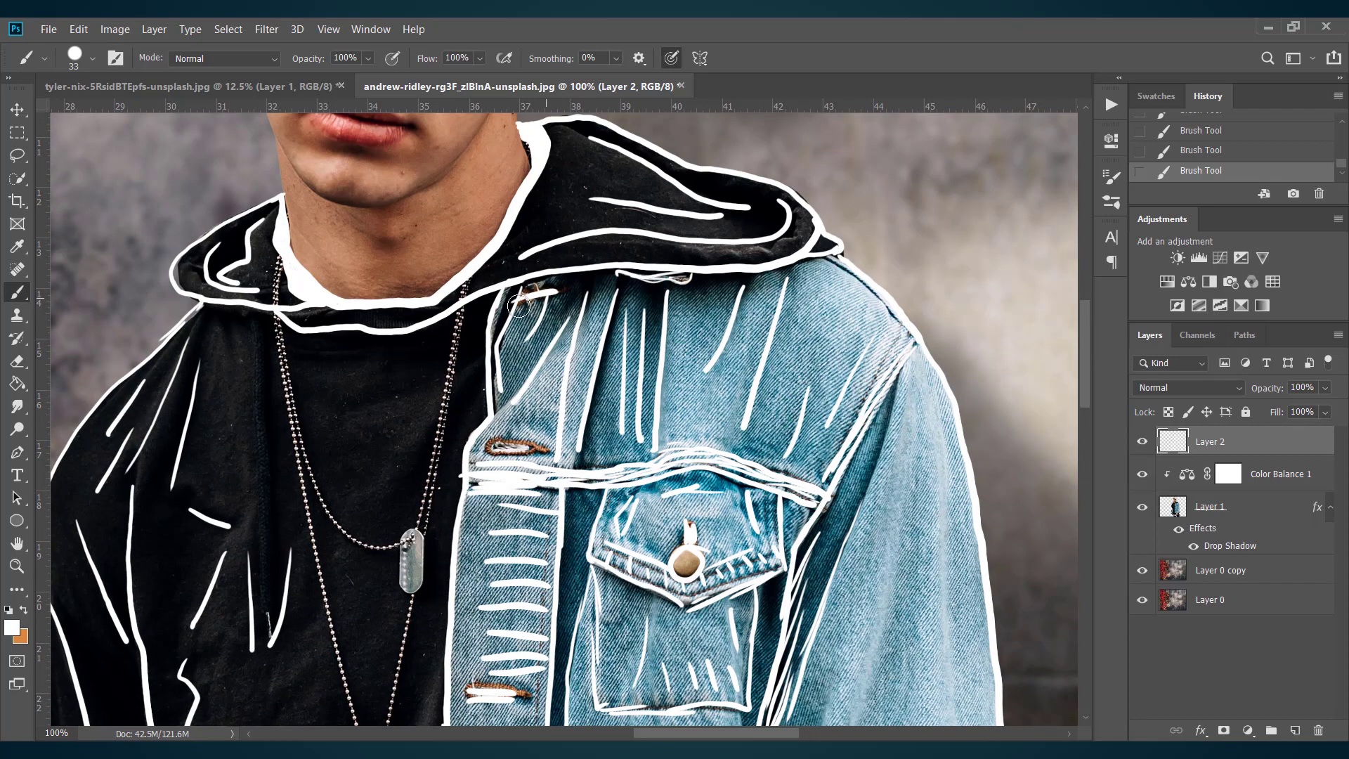
# Step: Outline and hatch the black hoodie hem beside the wrist, adding short fold strokes on the fabric above it
pyautogui.scroll(-20, 943, 235)
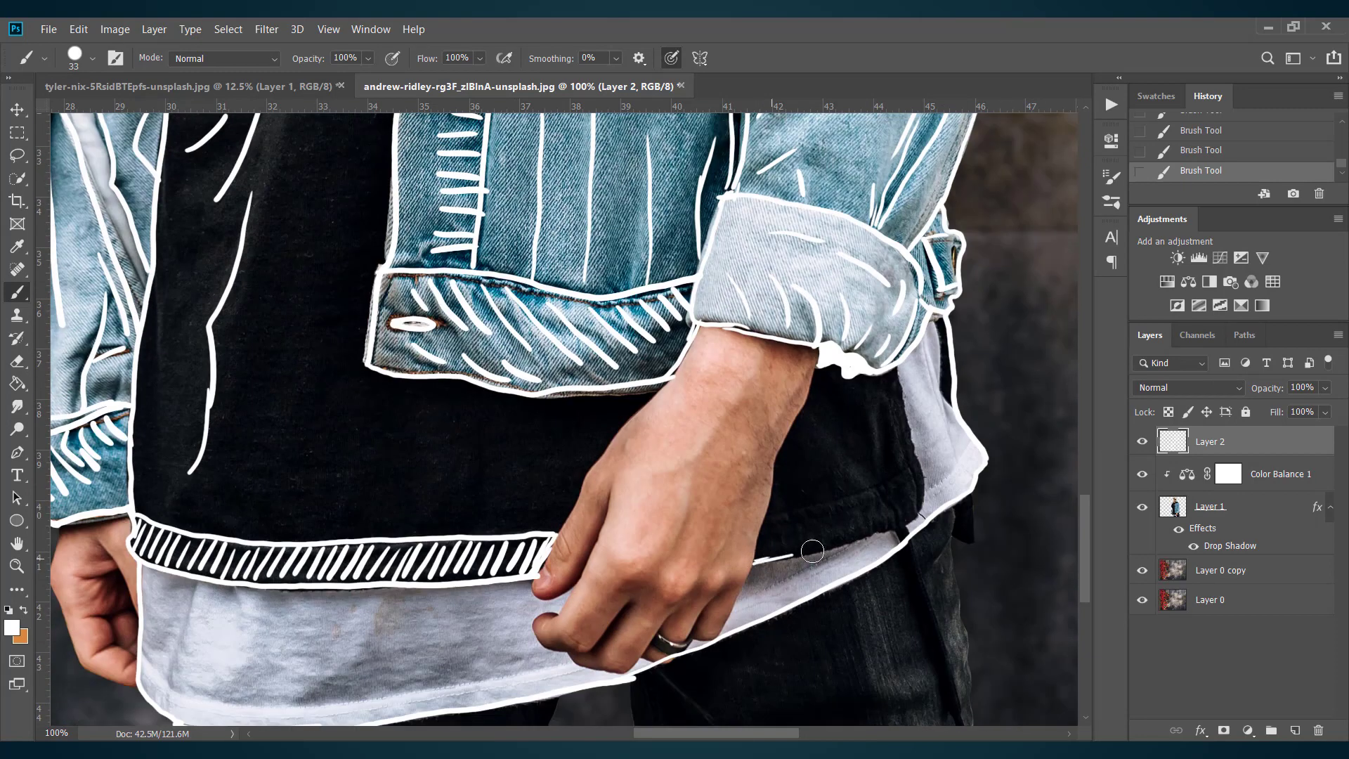
pyautogui.moveTo(812, 551); pyautogui.dragTo(919, 517)
pyautogui.moveTo(900, 367)
pyautogui.mouseDown()
pyautogui.moveTo(922, 453)
pyautogui.moveTo(882, 528)
pyautogui.mouseUp()
pyautogui.hotkey('ctrl', 'z')
pyautogui.moveTo(766, 520); pyautogui.dragTo(913, 468)
pyautogui.moveTo(780, 562); pyautogui.dragTo(781, 522)
pyautogui.moveTo(832, 537)
pyautogui.mouseDown()
pyautogui.moveTo(836, 505)
pyautogui.moveTo(900, 471)
pyautogui.mouseUp()
pyautogui.moveTo(822, 421); pyautogui.dragTo(867, 465)
pyautogui.moveTo(893, 387); pyautogui.dragTo(893, 443)
pyautogui.moveTo(811, 453); pyautogui.dragTo(797, 500)
pyautogui.moveTo(822, 453); pyautogui.dragTo(854, 484)
# Step: Paint an inner hem line and short hatch strokes on the white shirt tail beside the hand
pyautogui.moveTo(927, 346); pyautogui.dragTo(954, 457)
pyautogui.moveTo(969, 442); pyautogui.dragTo(926, 494)
pyautogui.moveTo(741, 599); pyautogui.dragTo(856, 543)
pyautogui.moveTo(742, 601); pyautogui.dragTo(739, 620)
pyautogui.moveTo(789, 578)
pyautogui.mouseDown()
pyautogui.moveTo(786, 593)
pyautogui.moveTo(818, 577)
pyautogui.mouseUp()
pyautogui.moveTo(886, 531); pyautogui.dragTo(891, 548)
# Step: Draw the inner hem line of the white shirt between the hands and fill the hem with hatch strokes
pyautogui.scroll(-6, 918, 514)
pyautogui.hscroll(-6, 917, 514)
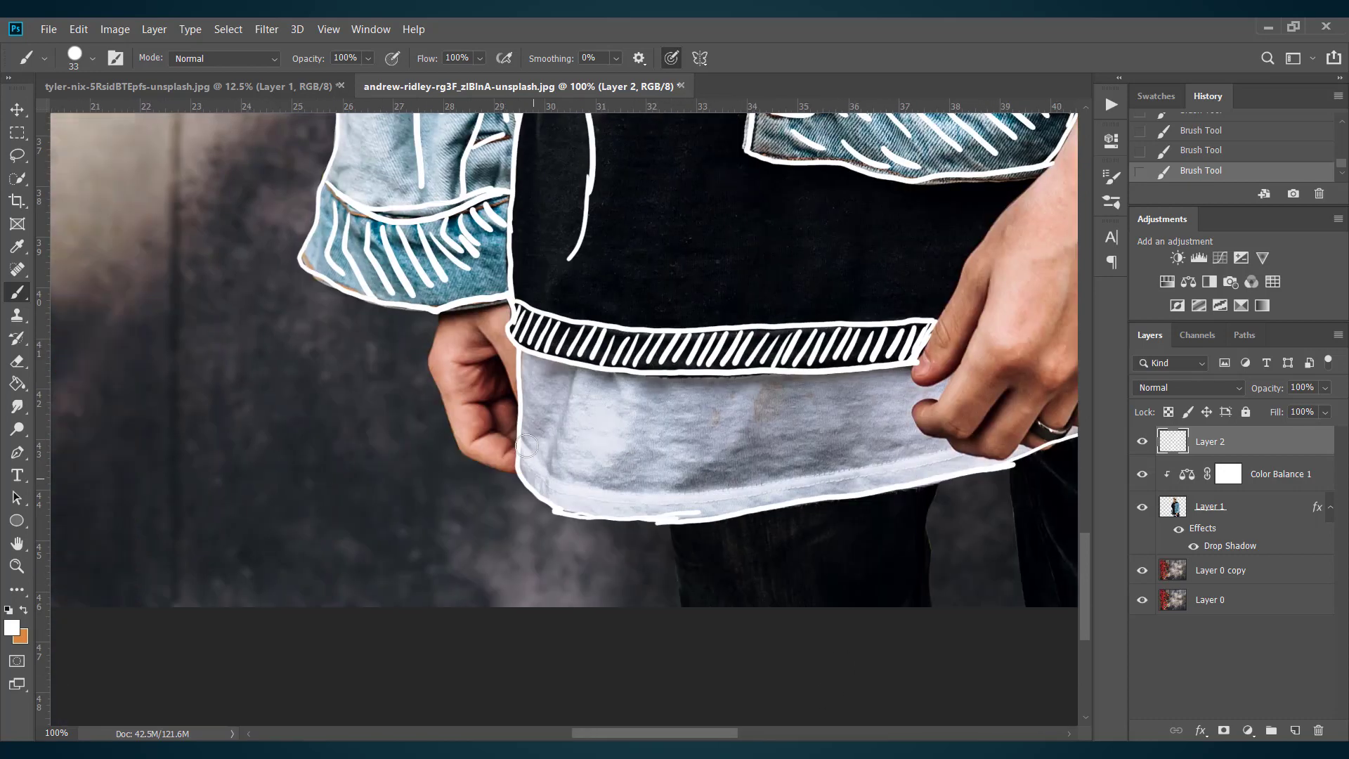
pyautogui.moveTo(522, 442)
pyautogui.mouseDown()
pyautogui.moveTo(665, 492)
pyautogui.moveTo(955, 448)
pyautogui.mouseUp()
pyautogui.moveTo(530, 467)
pyautogui.mouseDown()
pyautogui.moveTo(642, 506)
pyautogui.moveTo(998, 456)
pyautogui.mouseUp()
# Step: Add short fold strokes across the white shirt fabric between the hoodie hem and the shirt hem
pyautogui.moveTo(576, 371); pyautogui.dragTo(555, 436)
pyautogui.moveTo(608, 372); pyautogui.dragTo(618, 422)
pyautogui.moveTo(567, 442); pyautogui.dragTo(604, 464)
pyautogui.moveTo(658, 398); pyautogui.dragTo(628, 473)
pyautogui.moveTo(711, 414); pyautogui.dragTo(671, 485)
pyautogui.moveTo(751, 390); pyautogui.dragTo(737, 443)
pyautogui.moveTo(808, 390); pyautogui.dragTo(815, 446)
pyautogui.moveTo(838, 391); pyautogui.dragTo(852, 457)
pyautogui.moveTo(903, 387); pyautogui.dragTo(880, 424)
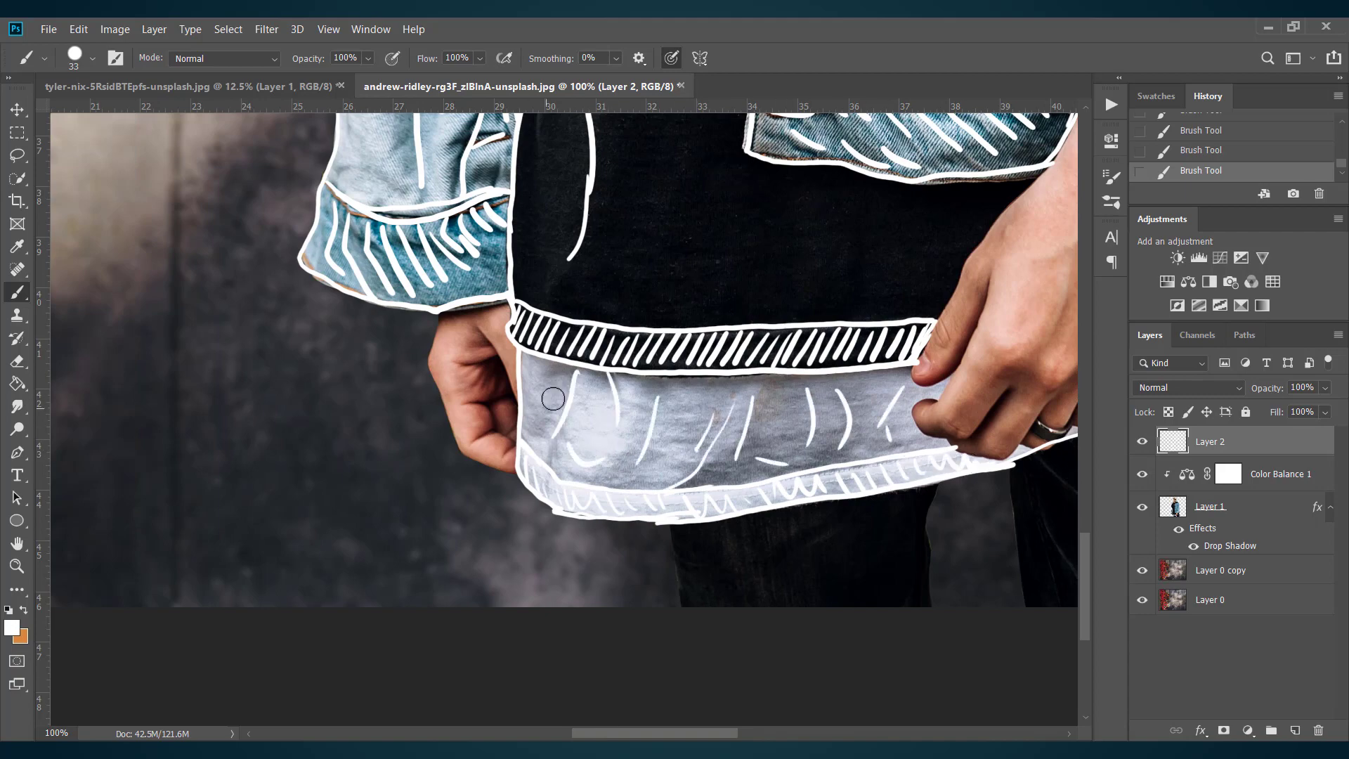
pyautogui.moveTo(537, 368); pyautogui.dragTo(536, 432)
# Step: Paint fold strokes on the lower black hoodie and a broken line around the jacket's lower corner
pyautogui.scroll(6, 696, 219)
pyautogui.moveTo(686, 240); pyautogui.dragTo(660, 319)
pyautogui.moveTo(731, 427); pyautogui.dragTo(730, 491)
pyautogui.moveTo(746, 499); pyautogui.dragTo(784, 500)
pyautogui.moveTo(810, 502); pyautogui.dragTo(959, 515)
pyautogui.moveTo(679, 510); pyautogui.dragTo(667, 574)
pyautogui.moveTo(737, 548); pyautogui.dragTo(719, 622)
pyautogui.moveTo(786, 545); pyautogui.dragTo(780, 615)
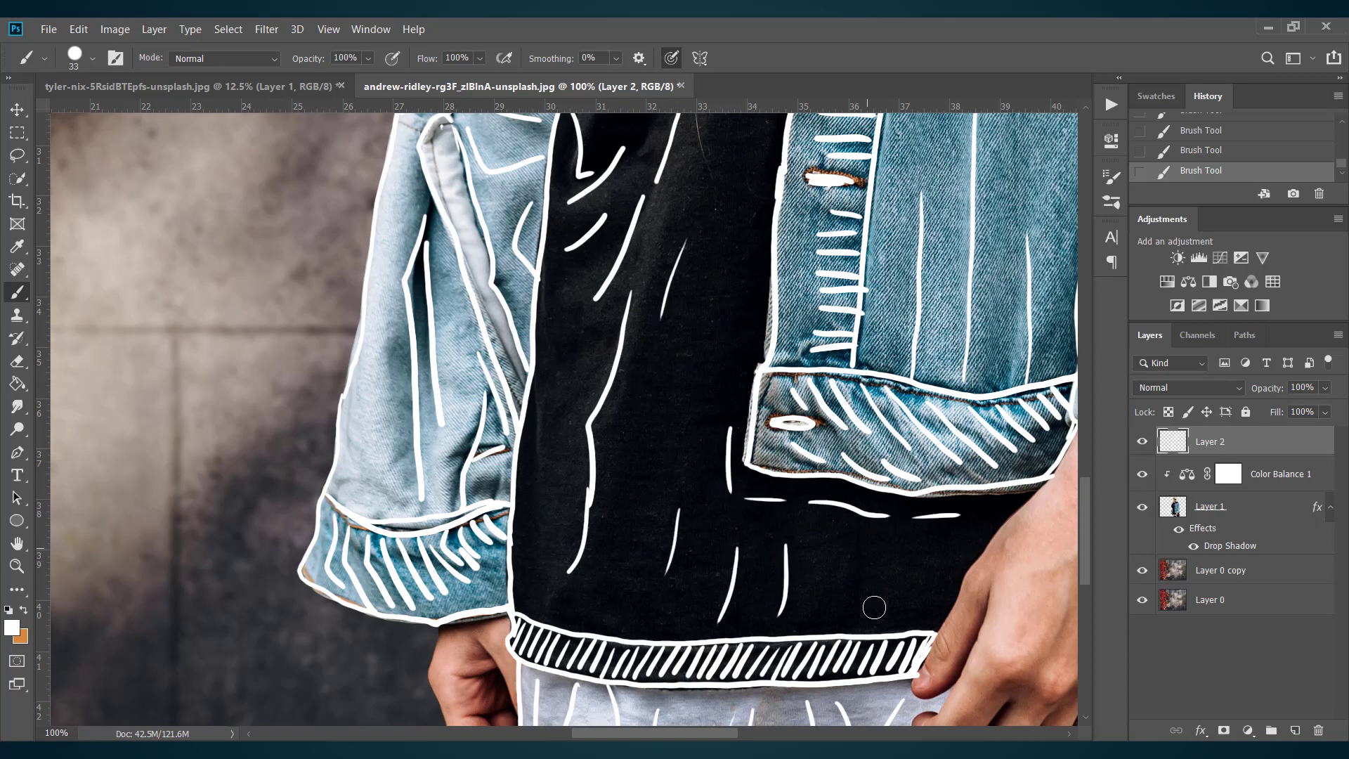
# Step: Add long fold strokes down the denim sleeve of the other arm and along its light lining edge
pyautogui.moveTo(1083, 520); pyautogui.dragTo(1083, 471)
pyautogui.moveTo(455, 248); pyautogui.dragTo(437, 316)
pyautogui.moveTo(447, 297); pyautogui.dragTo(432, 370)
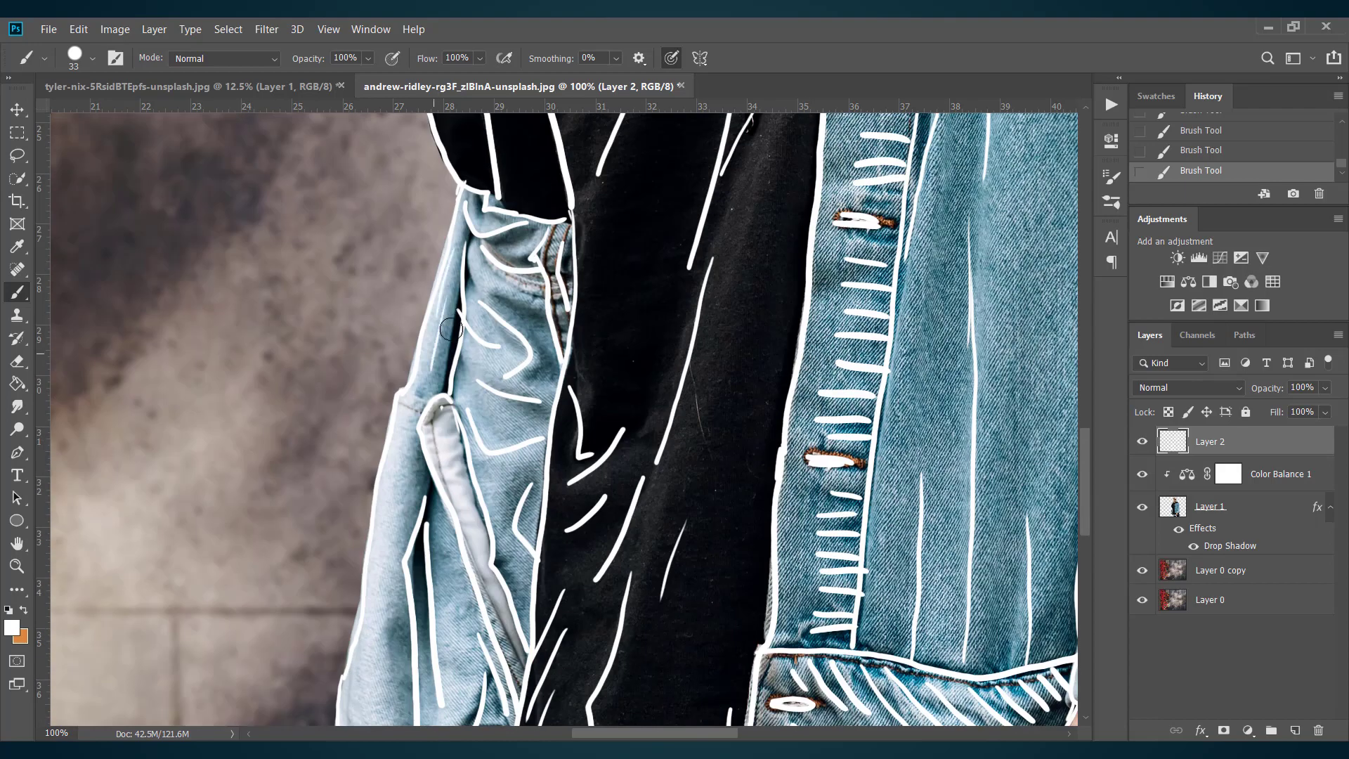
pyautogui.moveTo(442, 430); pyautogui.dragTo(489, 607)
pyautogui.moveTo(391, 478); pyautogui.dragTo(406, 504)
pyautogui.moveTo(1083, 451); pyautogui.dragTo(1083, 495)
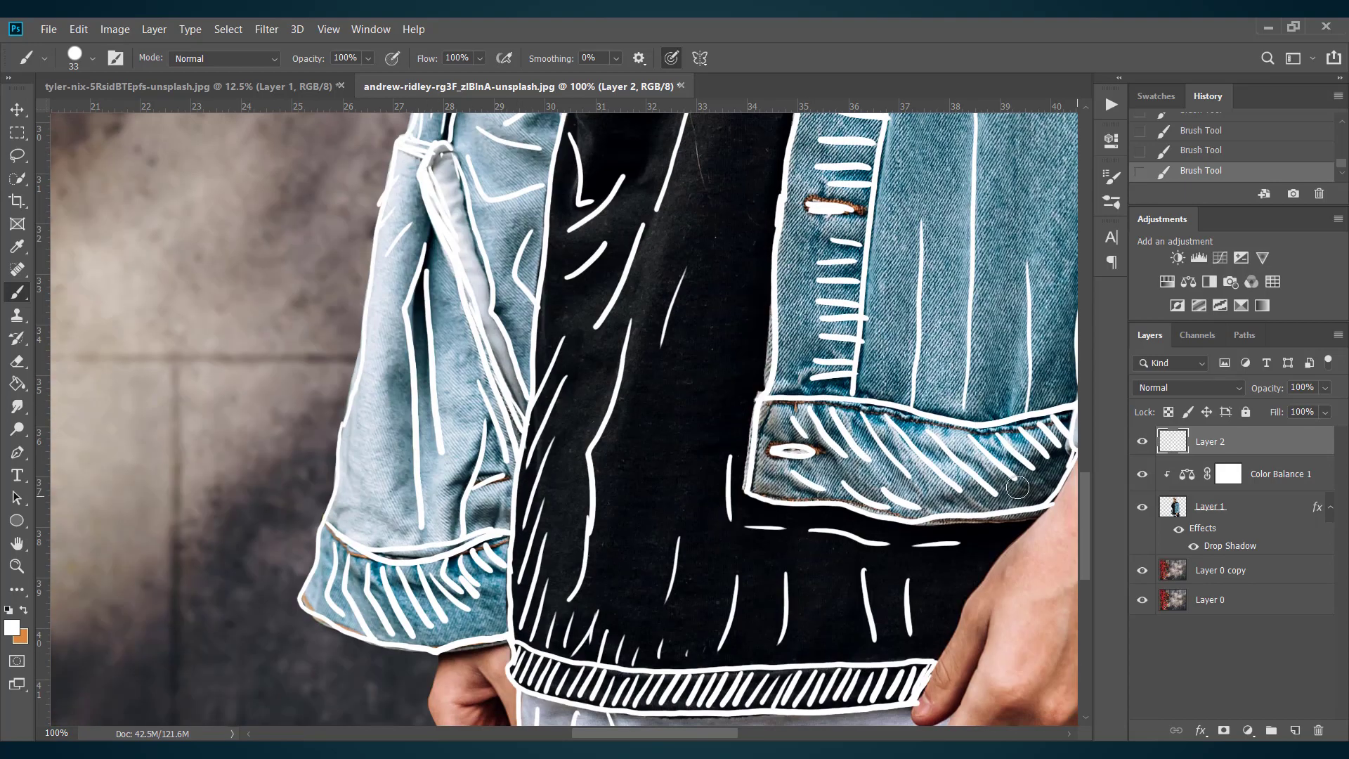
pyautogui.moveTo(385, 421)
pyautogui.mouseDown()
pyautogui.moveTo(357, 477)
pyautogui.moveTo(351, 538)
pyautogui.mouseUp()
pyautogui.moveTo(409, 495); pyautogui.dragTo(390, 542)
pyautogui.moveTo(497, 479); pyautogui.dragTo(479, 518)
# Step: Fill the denim front panel below the chest pocket with additional long fold strokes
pyautogui.moveTo(655, 732); pyautogui.dragTo(718, 733)
pyautogui.moveTo(1083, 496); pyautogui.dragTo(1083, 419)
pyautogui.moveTo(563, 324); pyautogui.dragTo(552, 380)
pyautogui.moveTo(550, 453); pyautogui.dragTo(508, 666)
pyautogui.moveTo(668, 347); pyautogui.dragTo(686, 535)
pyautogui.moveTo(695, 406); pyautogui.dragTo(714, 621)
pyautogui.scroll(3, 649, 563)
pyautogui.moveTo(672, 469); pyautogui.dragTo(718, 563)
# Step: Add a layer mask to Layer 1, the cut-out man
pyautogui.scroll(5, 717, 564)
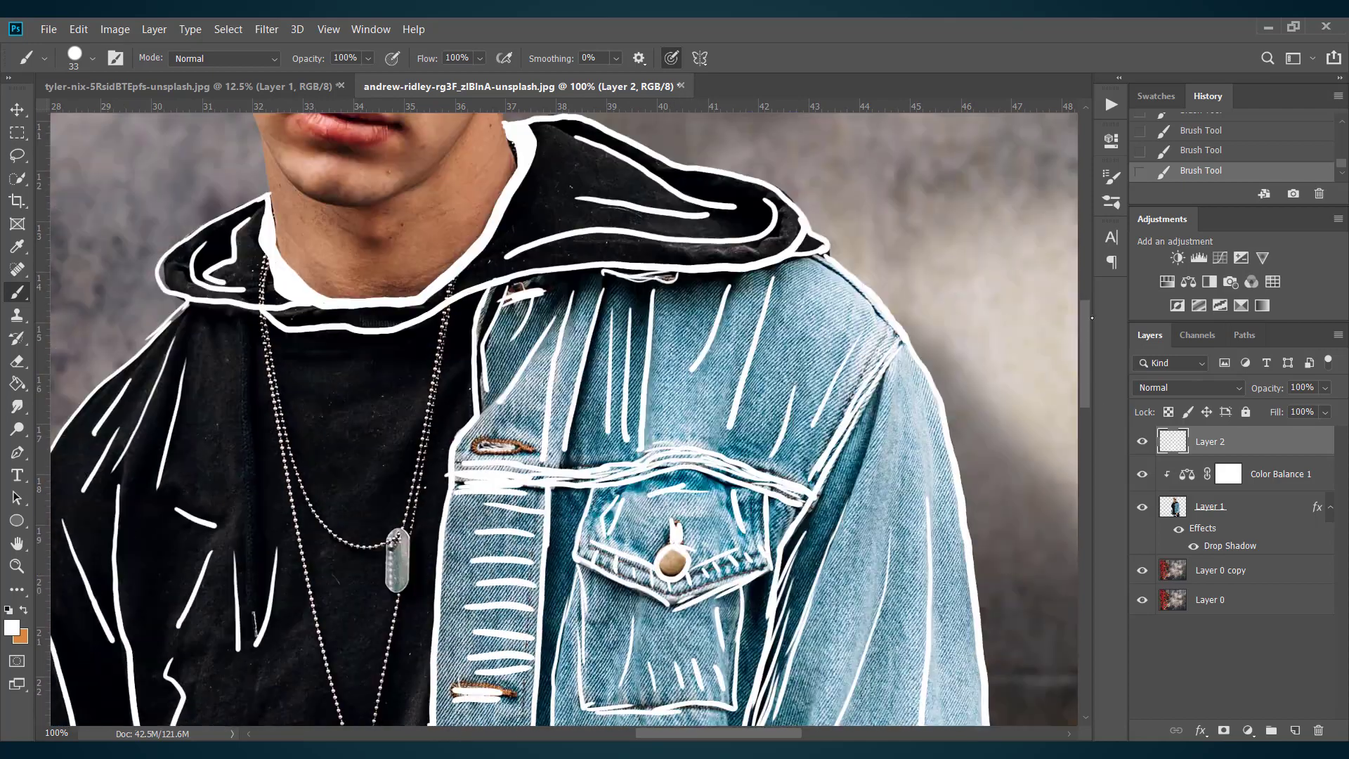
pyautogui.hotkey('ctrl', '-')
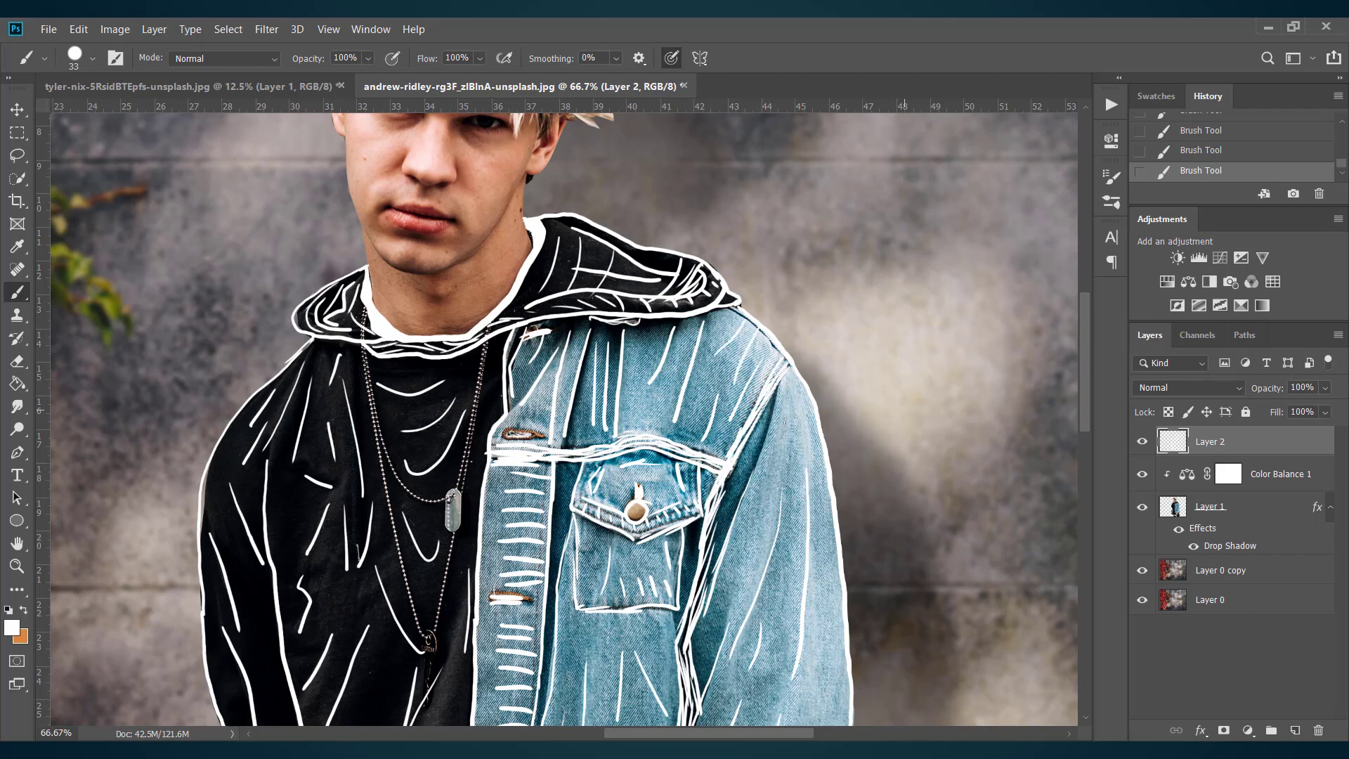
pyautogui.scroll(-5, 794, 408)
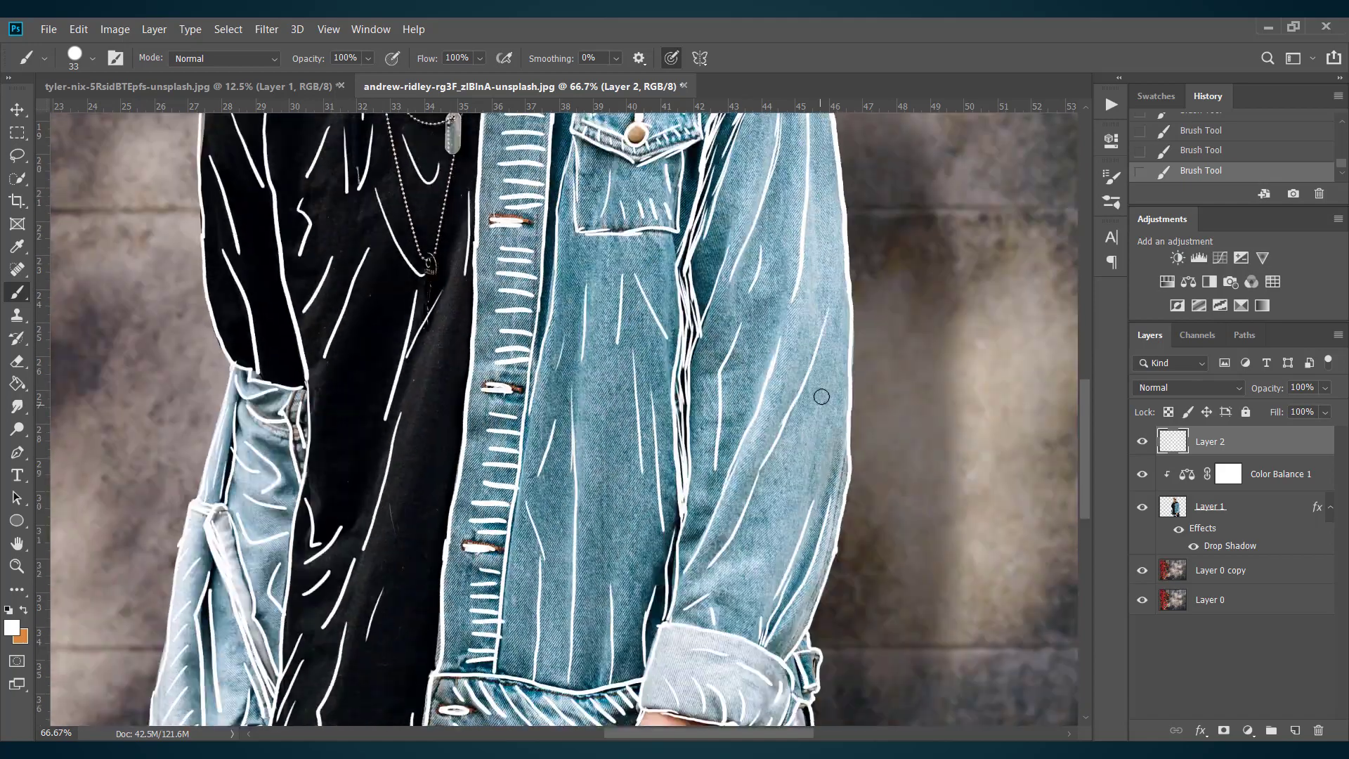
pyautogui.scroll(-2, 1075, 451)
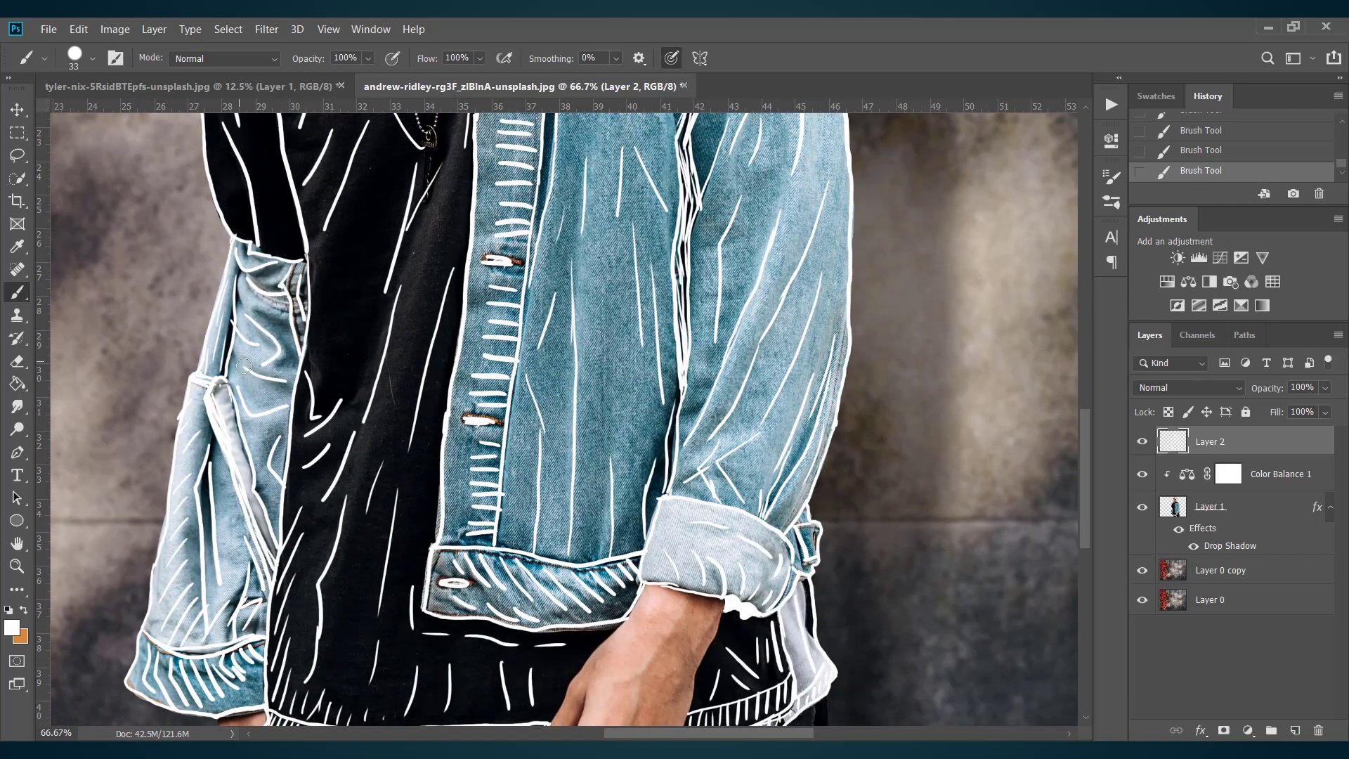
pyautogui.hotkey('ctrl', '-')
pyautogui.hotkey('ctrl', '-')
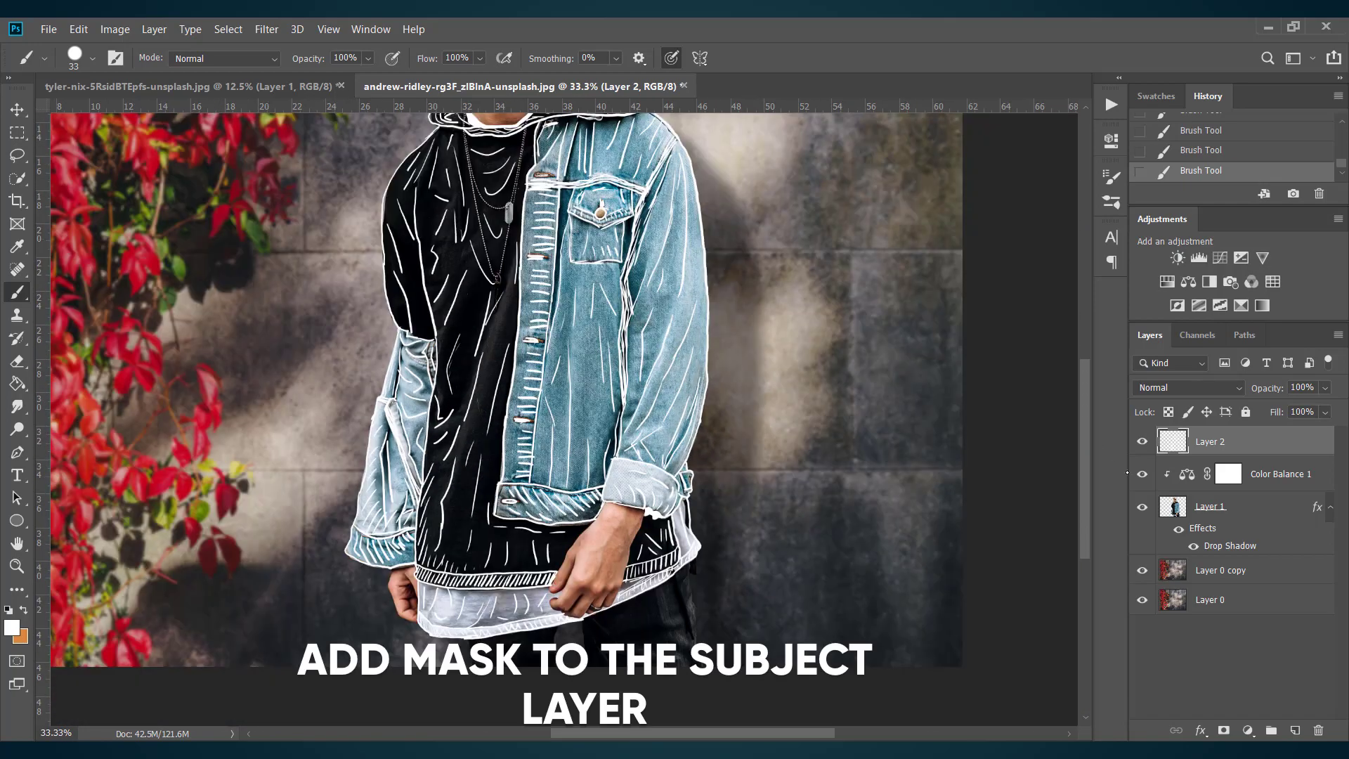
pyautogui.click(1277, 514)
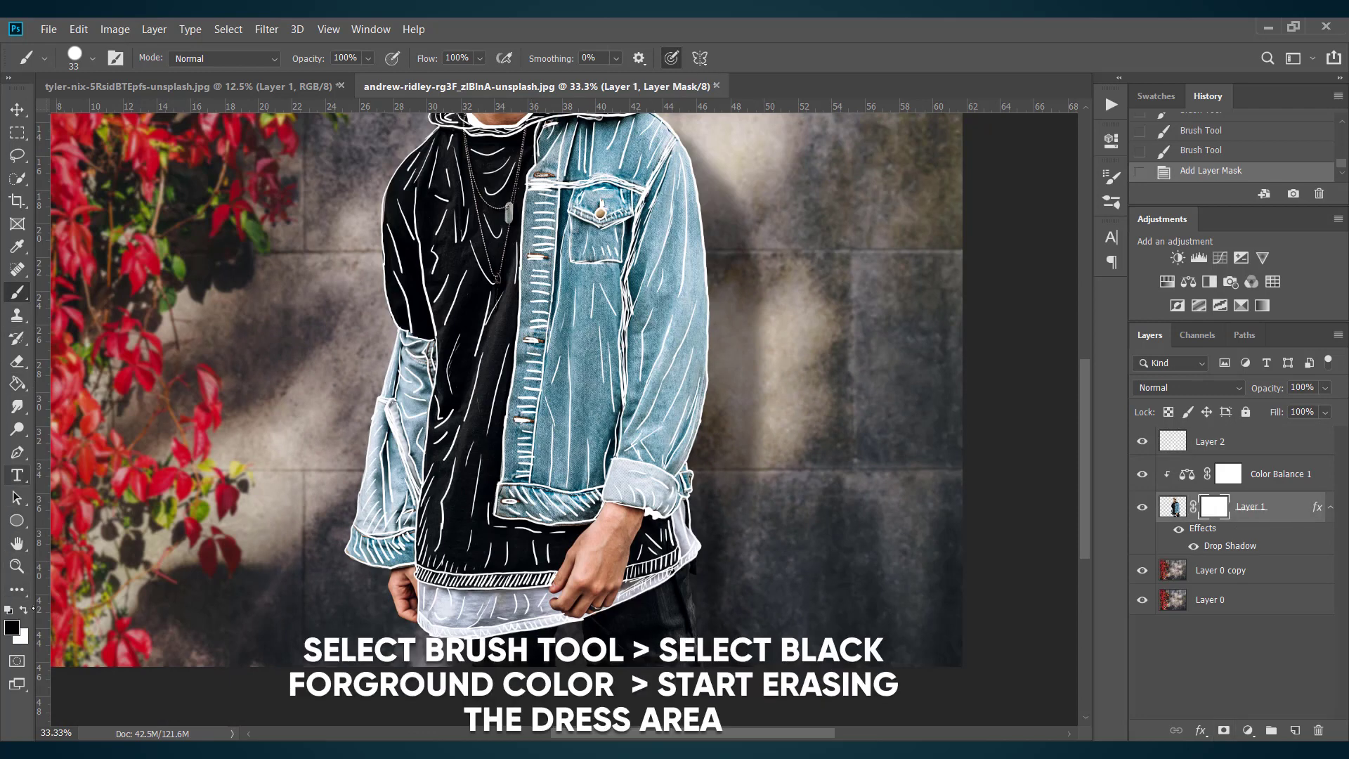
# Step: Set the brush size to 369 px and try a black stroke on the mask, undoing it
pyautogui.click(92, 59)
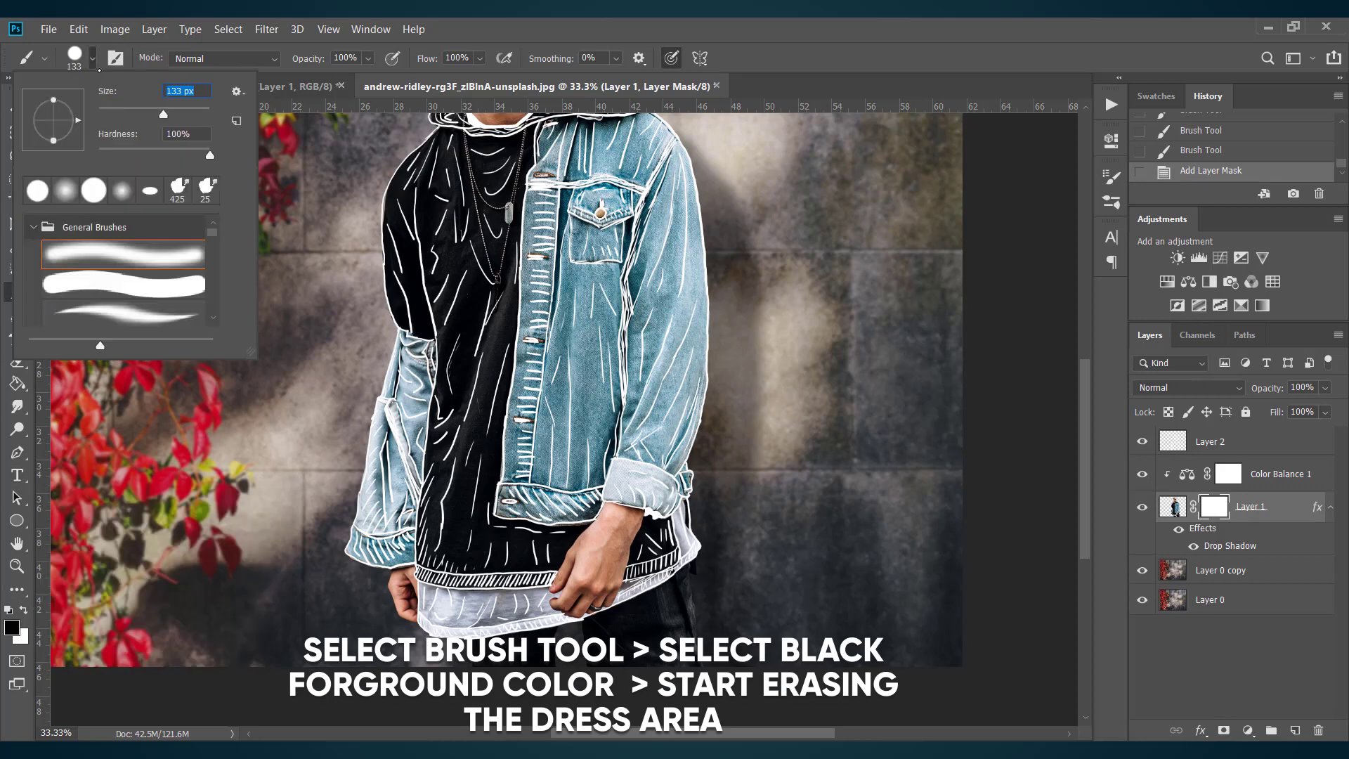
pyautogui.click(97, 69)
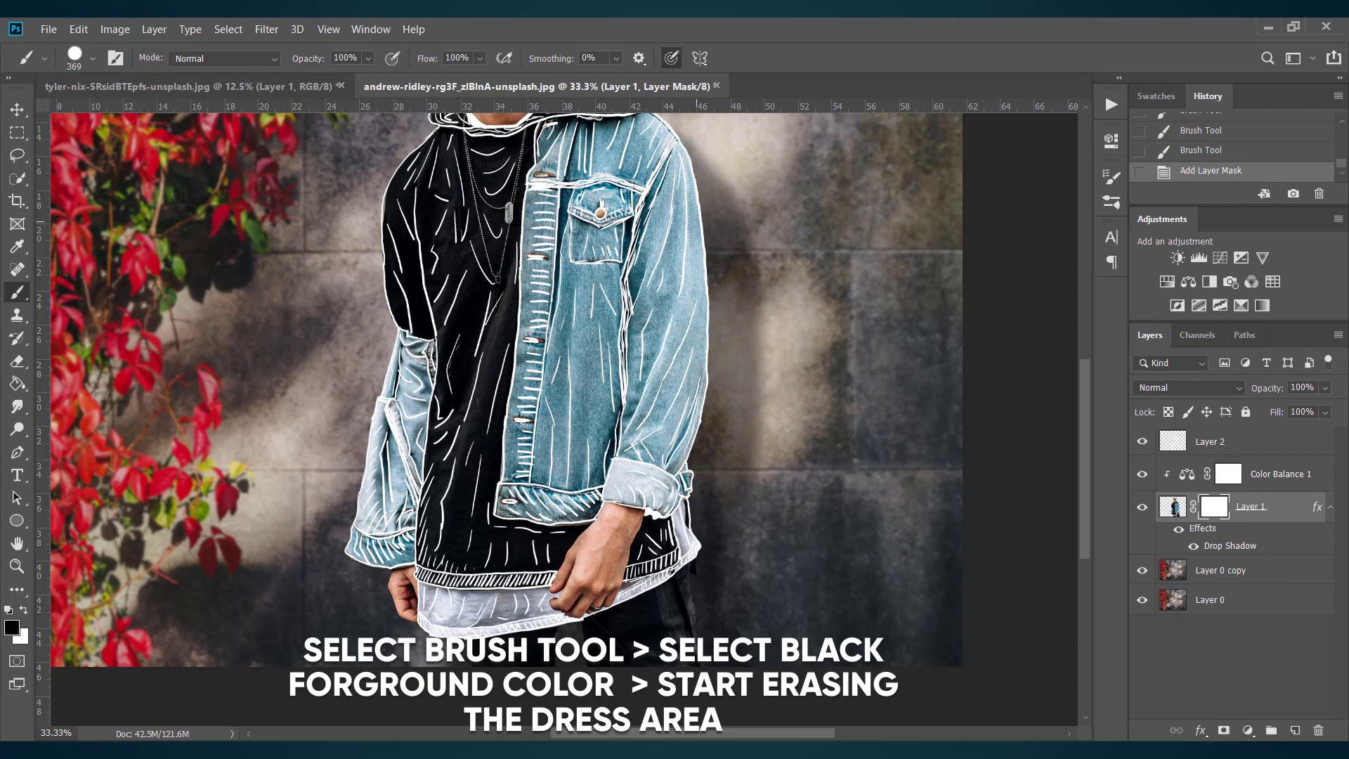
pyautogui.hotkey('ctrl', '+')
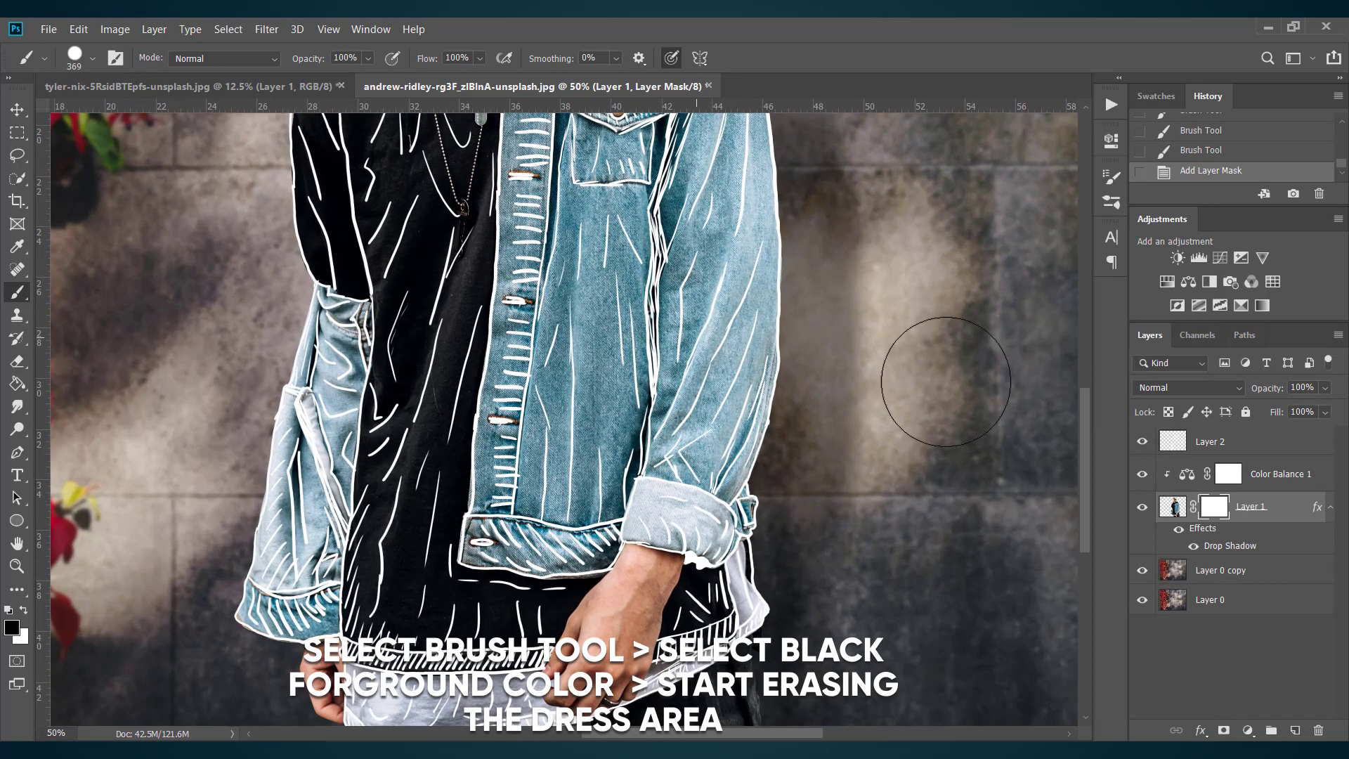
pyautogui.moveTo(1082, 448); pyautogui.dragTo(1083, 378)
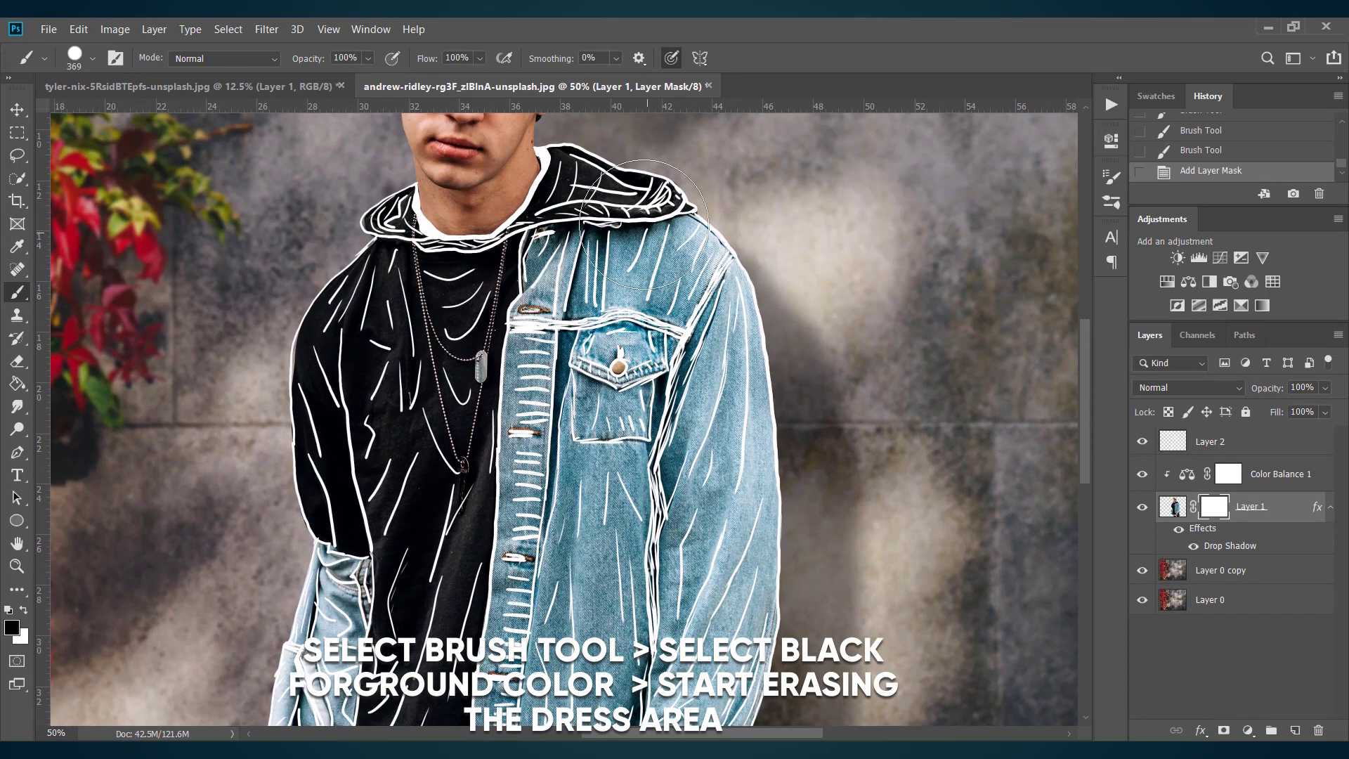
pyautogui.click(903, 349)
pyautogui.hotkey('ctrl', 'z')
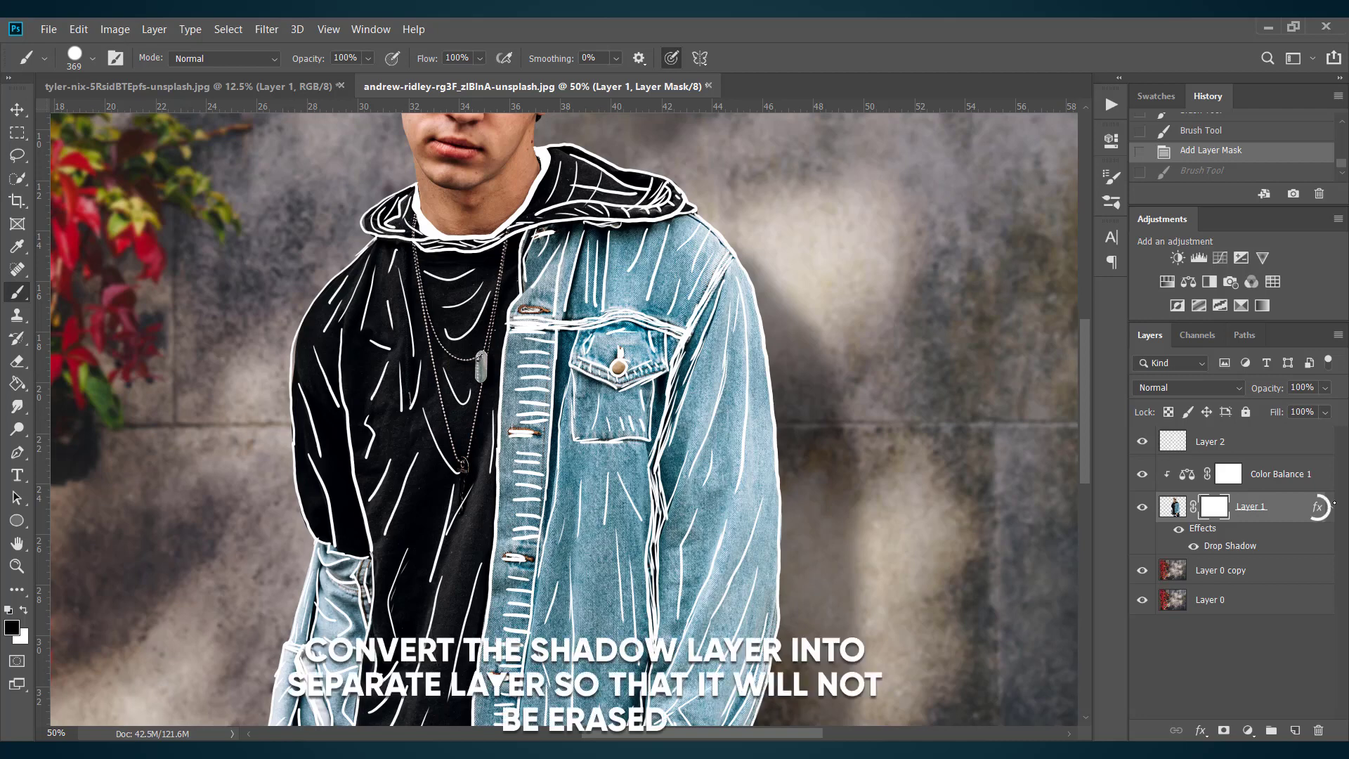
# Step: Convert Layer 1's drop shadow effect into a separate layer
pyautogui.rightClick(1334, 503)
pyautogui.click(1293, 470)
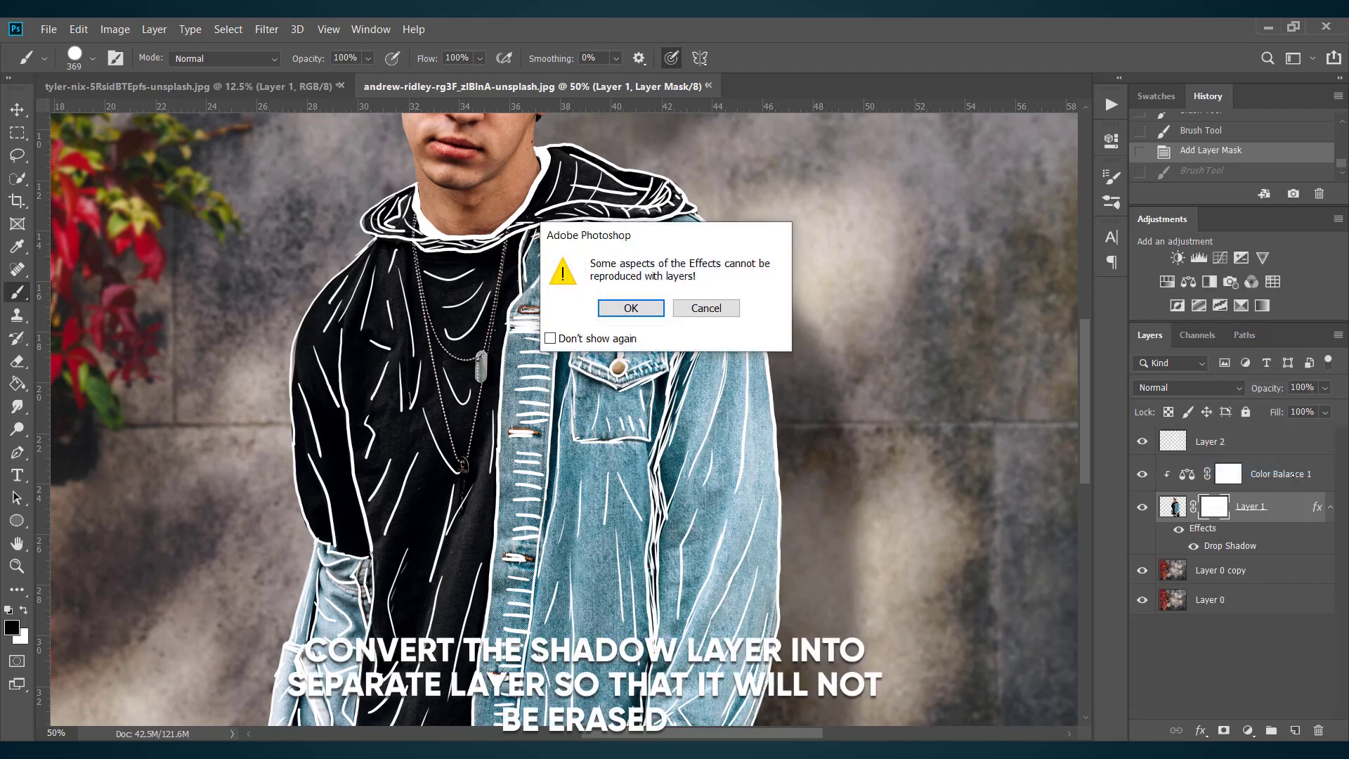
pyautogui.click(624, 307)
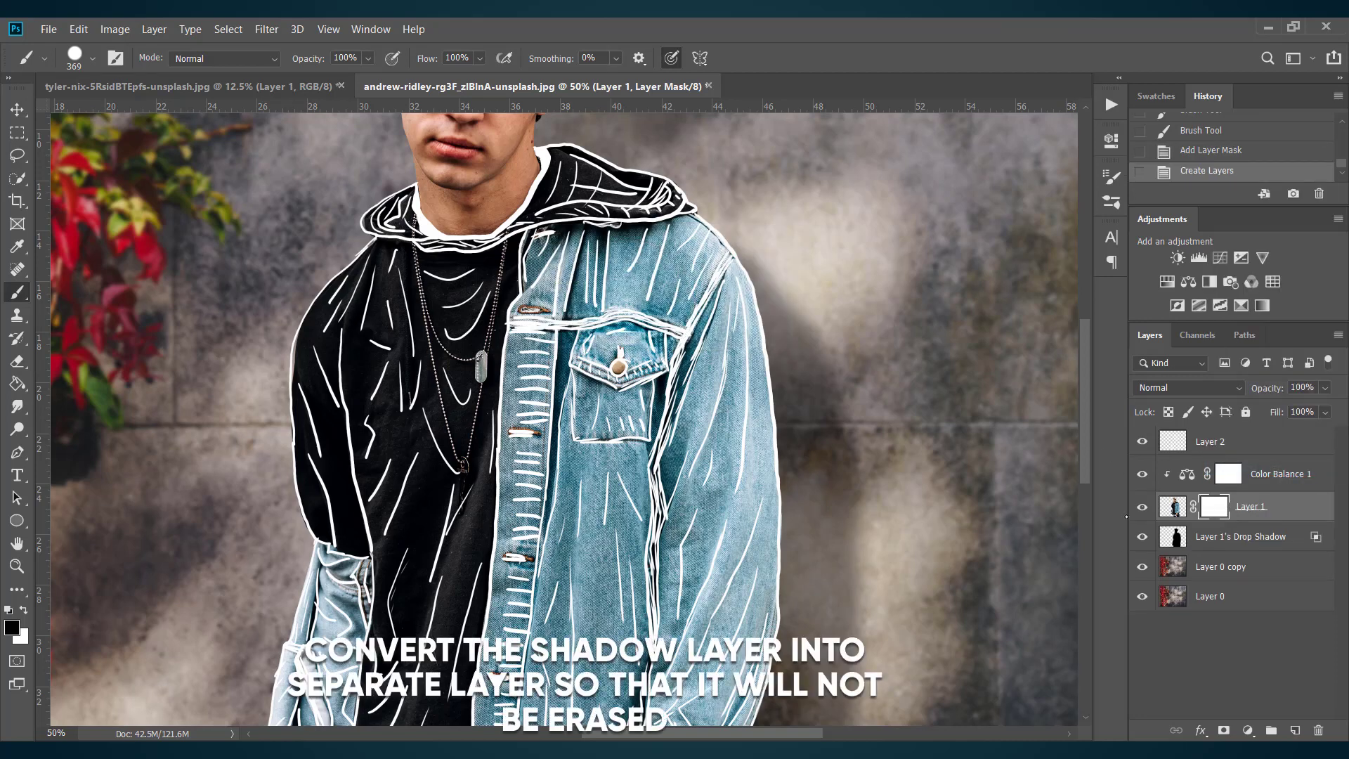
# Step: Paint black on Layer 1's mask with the 369 px brush to hide the jacket and hoodie fabric
pyautogui.moveTo(688, 250)
pyautogui.mouseDown()
pyautogui.moveTo(714, 279)
pyautogui.moveTo(714, 263)
pyautogui.moveTo(733, 284)
pyautogui.moveTo(726, 263)
pyautogui.moveTo(748, 286)
pyautogui.moveTo(738, 283)
pyautogui.moveTo(733, 320)
pyautogui.moveTo(761, 361)
pyautogui.moveTo(777, 645)
pyautogui.mouseUp()
pyautogui.moveTo(757, 566)
pyautogui.mouseDown()
pyautogui.moveTo(686, 320)
pyautogui.moveTo(773, 576)
pyautogui.moveTo(685, 513)
pyautogui.moveTo(720, 611)
pyautogui.moveTo(731, 422)
pyautogui.moveTo(625, 520)
pyautogui.moveTo(597, 379)
pyautogui.moveTo(690, 243)
pyautogui.moveTo(632, 267)
pyautogui.moveTo(555, 232)
pyautogui.moveTo(597, 147)
pyautogui.moveTo(552, 175)
pyautogui.moveTo(527, 259)
pyautogui.moveTo(492, 203)
pyautogui.moveTo(463, 249)
pyautogui.moveTo(476, 238)
pyautogui.moveTo(423, 243)
pyautogui.moveTo(367, 215)
pyautogui.moveTo(406, 183)
pyautogui.moveTo(390, 271)
pyautogui.moveTo(449, 267)
pyautogui.moveTo(367, 257)
pyautogui.moveTo(310, 485)
pyautogui.moveTo(344, 506)
pyautogui.moveTo(492, 449)
pyautogui.moveTo(335, 305)
pyautogui.moveTo(519, 352)
pyautogui.moveTo(562, 548)
pyautogui.moveTo(398, 584)
pyautogui.moveTo(450, 632)
pyautogui.moveTo(583, 604)
pyautogui.moveTo(506, 674)
pyautogui.moveTo(738, 664)
pyautogui.mouseUp()
pyautogui.scroll(-3, 492, 419)
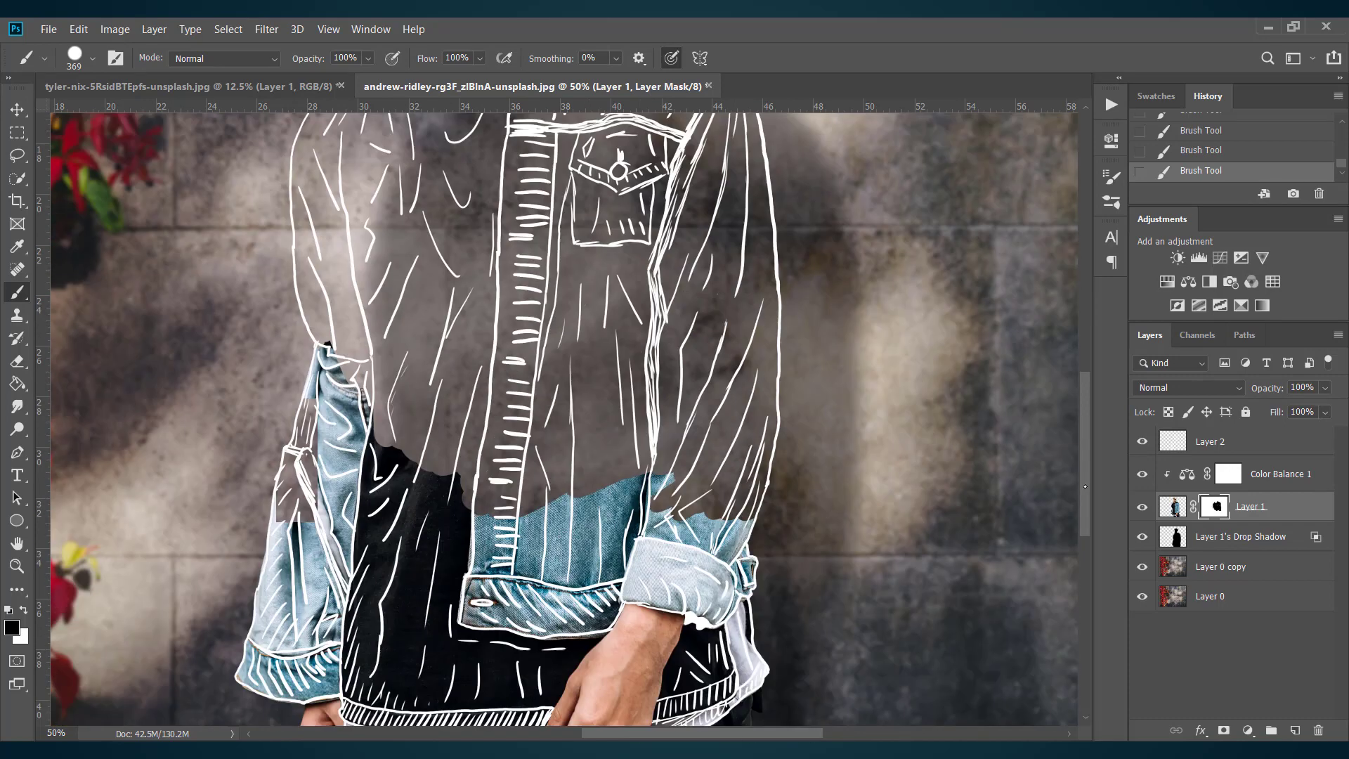
pyautogui.moveTo(492, 419)
pyautogui.mouseDown()
pyautogui.moveTo(420, 415)
pyautogui.moveTo(414, 331)
pyautogui.moveTo(330, 253)
pyautogui.moveTo(288, 365)
pyautogui.moveTo(317, 478)
pyautogui.moveTo(296, 543)
pyautogui.moveTo(305, 568)
pyautogui.moveTo(355, 545)
pyautogui.moveTo(362, 565)
pyautogui.moveTo(575, 379)
pyautogui.moveTo(604, 429)
pyautogui.moveTo(688, 485)
pyautogui.moveTo(766, 421)
pyautogui.moveTo(562, 404)
pyautogui.moveTo(520, 485)
pyautogui.moveTo(548, 492)
pyautogui.moveTo(604, 470)
pyautogui.moveTo(432, 575)
pyautogui.moveTo(518, 518)
pyautogui.moveTo(502, 555)
pyautogui.moveTo(566, 562)
pyautogui.moveTo(574, 581)
pyautogui.moveTo(597, 548)
pyautogui.moveTo(617, 588)
pyautogui.mouseUp()
# Step: Mask out the clothing tightly around the thumb and fingertips with a 36 px brush
pyautogui.hotkey('ctrl', '+')
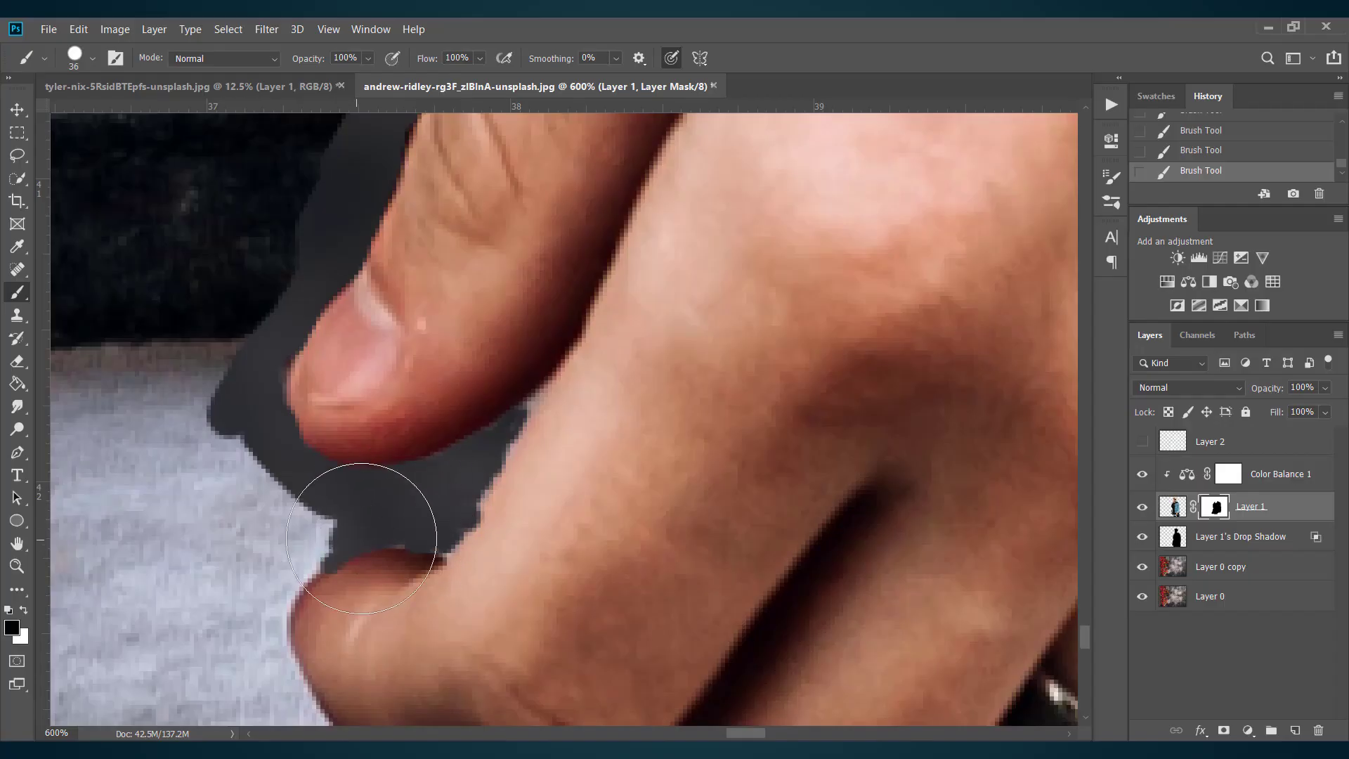
pyautogui.moveTo(361, 538)
pyautogui.mouseDown()
pyautogui.moveTo(297, 578)
pyautogui.moveTo(317, 565)
pyautogui.moveTo(280, 620)
pyautogui.moveTo(287, 664)
pyautogui.moveTo(283, 605)
pyautogui.moveTo(285, 663)
pyautogui.moveTo(283, 616)
pyautogui.moveTo(323, 720)
pyautogui.mouseUp()
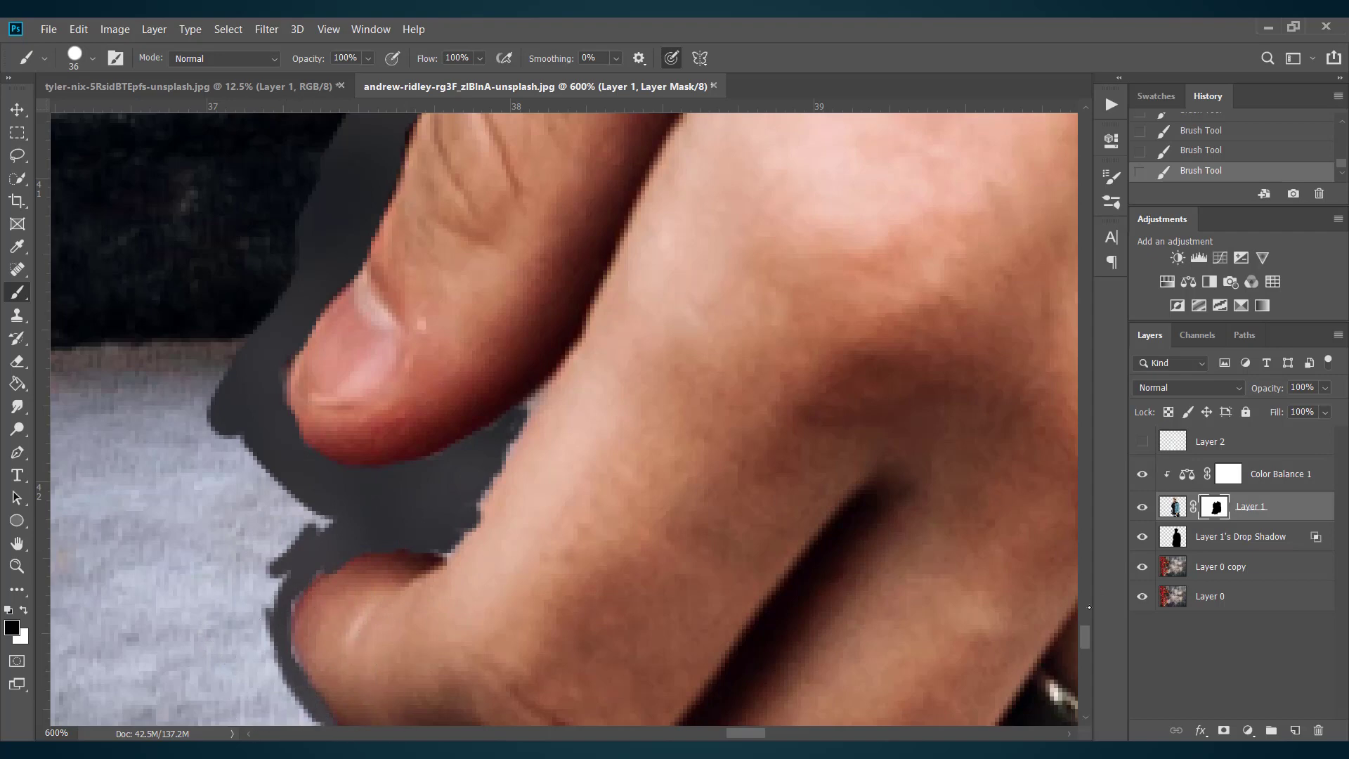
pyautogui.moveTo(292, 660)
pyautogui.mouseDown()
pyautogui.moveTo(288, 539)
pyautogui.moveTo(382, 618)
pyautogui.moveTo(473, 647)
pyautogui.mouseUp()
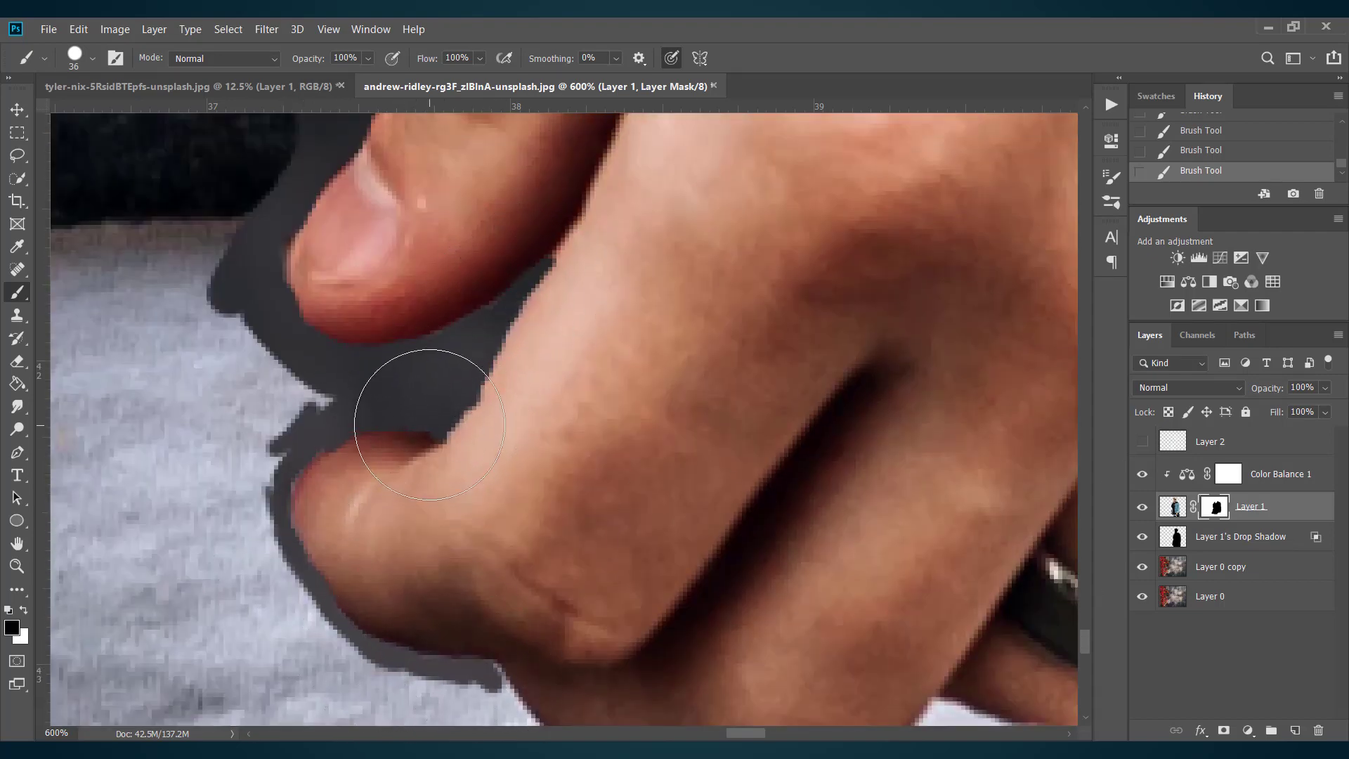
pyautogui.scroll(-3, 513, 510)
pyautogui.moveTo(514, 509)
pyautogui.mouseDown()
pyautogui.moveTo(571, 580)
pyautogui.moveTo(728, 615)
pyautogui.moveTo(903, 582)
pyautogui.moveTo(961, 549)
pyautogui.moveTo(1026, 562)
pyautogui.moveTo(944, 535)
pyautogui.moveTo(866, 623)
pyautogui.moveTo(927, 581)
pyautogui.moveTo(966, 575)
pyautogui.mouseUp()
# Step: Mask out the shirt and trouser fabric along the ring finger and little finger
pyautogui.hscroll(5, 983, 577)
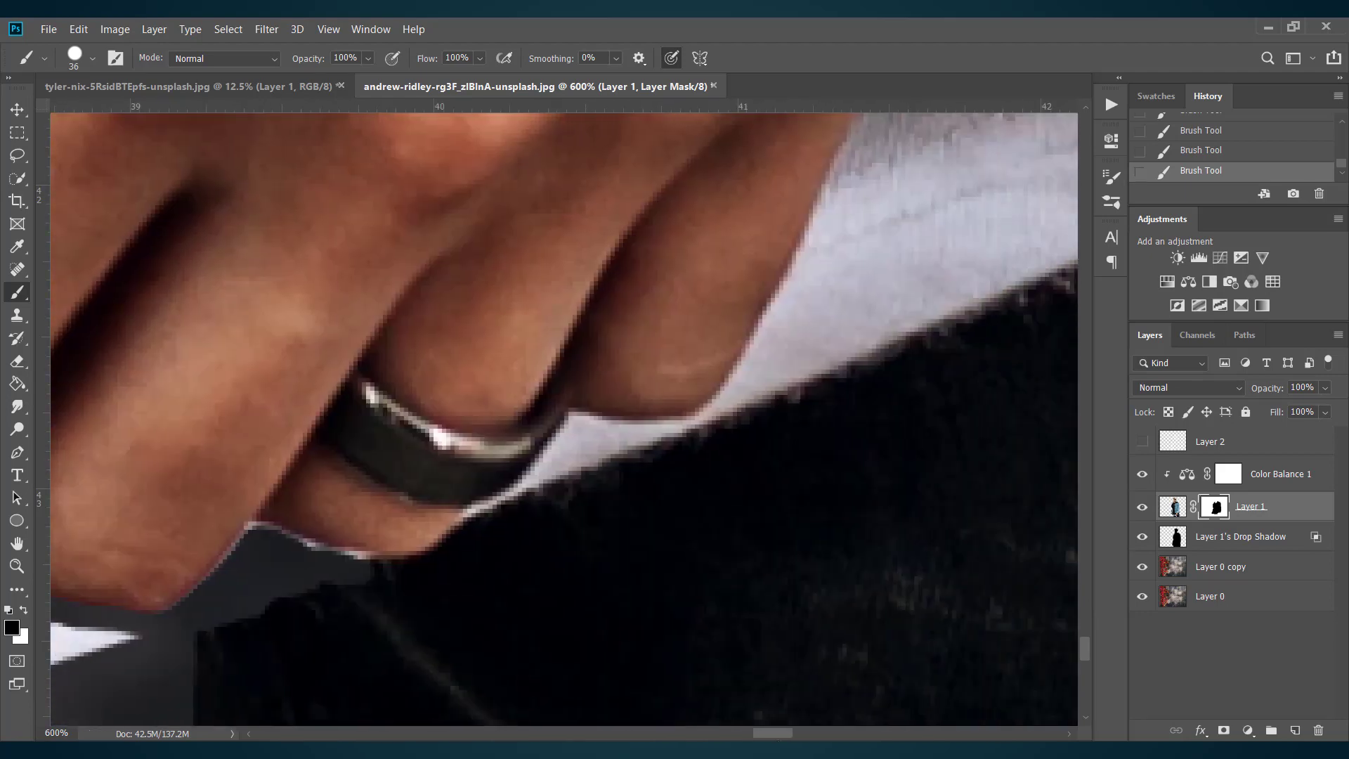
pyautogui.moveTo(255, 546)
pyautogui.mouseDown()
pyautogui.moveTo(437, 550)
pyautogui.moveTo(551, 447)
pyautogui.moveTo(525, 502)
pyautogui.moveTo(607, 449)
pyautogui.moveTo(572, 450)
pyautogui.moveTo(689, 428)
pyautogui.moveTo(788, 391)
pyautogui.mouseUp()
pyautogui.moveTo(1084, 645)
pyautogui.mouseDown()
pyautogui.moveTo(1084, 659)
pyautogui.moveTo(1084, 630)
pyautogui.mouseUp()
pyautogui.moveTo(848, 607); pyautogui.dragTo(790, 633)
pyautogui.moveTo(1084, 634); pyautogui.dragTo(1084, 641)
pyautogui.moveTo(822, 474)
pyautogui.mouseDown()
pyautogui.moveTo(753, 565)
pyautogui.moveTo(716, 584)
pyautogui.moveTo(817, 440)
pyautogui.moveTo(870, 308)
pyautogui.moveTo(792, 476)
pyautogui.mouseUp()
pyautogui.moveTo(1085, 641); pyautogui.dragTo(1085, 629)
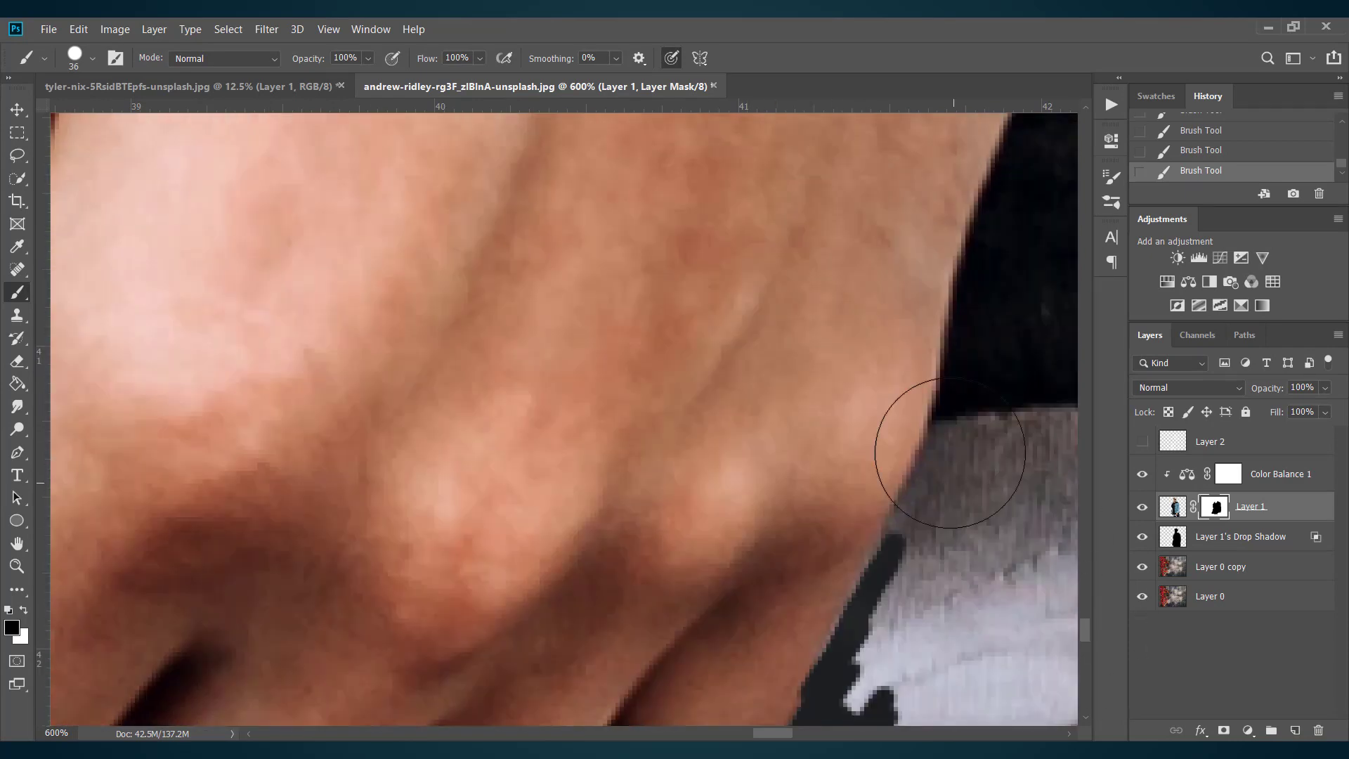
# Step: Mask out a strip of clothing along the outer edge of the hand up to the wrist
pyautogui.moveTo(950, 392); pyautogui.dragTo(888, 536)
pyautogui.moveTo(1087, 631); pyautogui.dragTo(1087, 622)
pyautogui.moveTo(1002, 517)
pyautogui.mouseDown()
pyautogui.moveTo(999, 462)
pyautogui.moveTo(957, 590)
pyautogui.moveTo(987, 543)
pyautogui.moveTo(987, 624)
pyautogui.mouseUp()
pyautogui.moveTo(773, 733); pyautogui.dragTo(796, 733)
pyautogui.moveTo(478, 203)
pyautogui.mouseDown()
pyautogui.moveTo(419, 470)
pyautogui.moveTo(426, 431)
pyautogui.moveTo(470, 372)
pyautogui.mouseUp()
pyautogui.moveTo(1085, 619); pyautogui.dragTo(1086, 605)
pyautogui.moveTo(569, 267)
pyautogui.mouseDown()
pyautogui.moveTo(578, 243)
pyautogui.moveTo(489, 508)
pyautogui.moveTo(580, 257)
pyautogui.mouseUp()
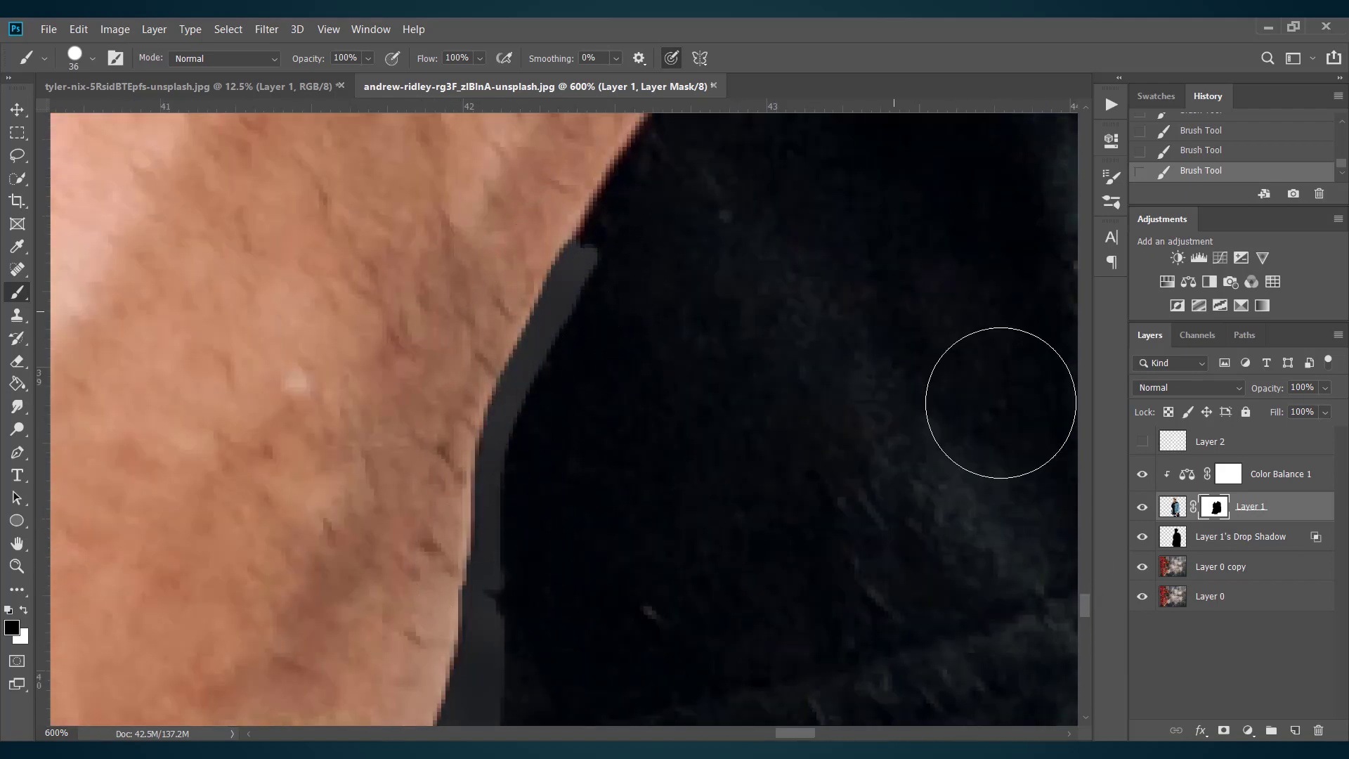
pyautogui.moveTo(1085, 605); pyautogui.dragTo(1085, 585)
pyautogui.moveTo(721, 366)
pyautogui.mouseDown()
pyautogui.moveTo(644, 629)
pyautogui.moveTo(651, 175)
pyautogui.moveTo(614, 206)
pyautogui.moveTo(647, 223)
pyautogui.mouseUp()
# Step: Enlarge the mask brush to 291 px and erase leftover hoodie fabric beside the hand, undoing a misplaced stroke
pyautogui.hotkey('ctrl', '-')
pyautogui.hotkey('ctrl', '-')
pyautogui.hotkey('ctrl', '-')
pyautogui.hotkey('ctrl', '-')
pyautogui.hotkey('ctrl', '-')
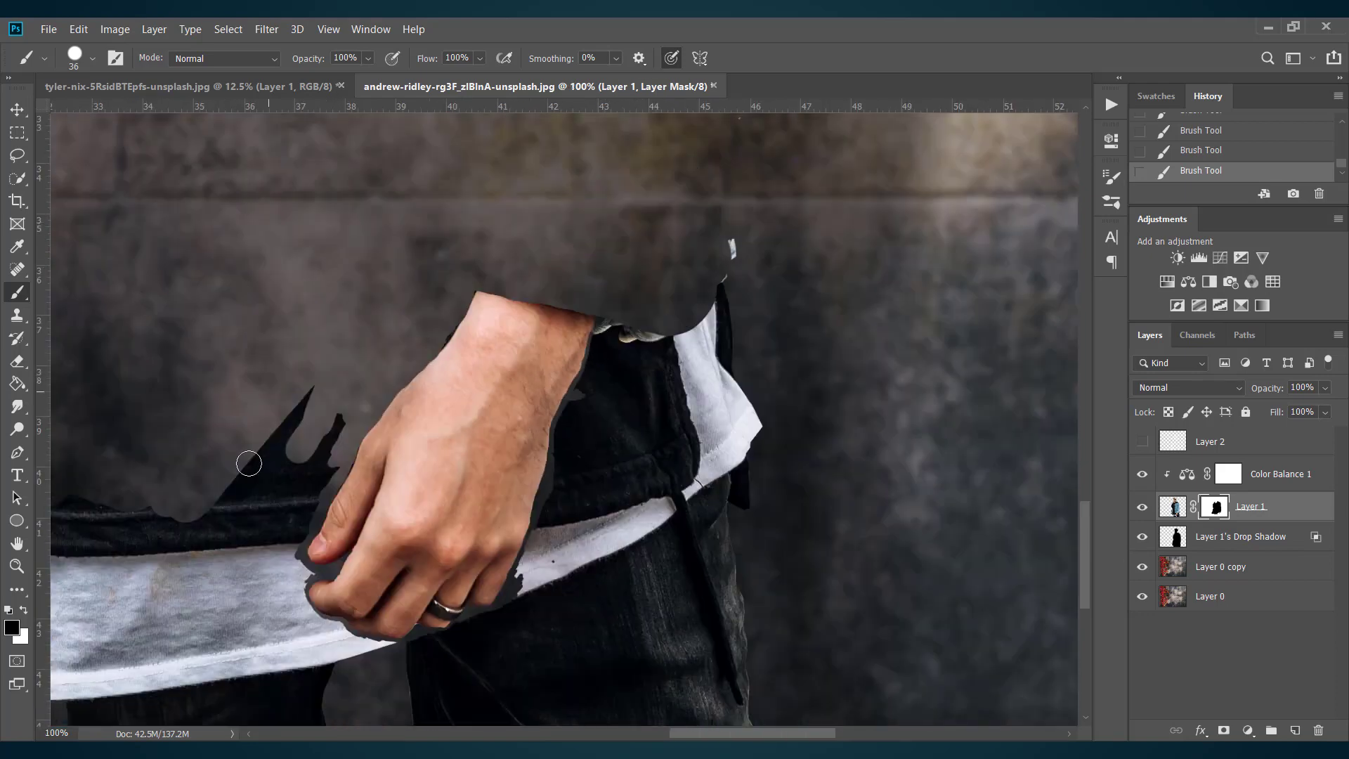
pyautogui.click(92, 59)
pyautogui.moveTo(44, 101); pyautogui.dragTo(86, 102)
pyautogui.moveTo(271, 346)
pyautogui.mouseDown()
pyautogui.moveTo(304, 440)
pyautogui.moveTo(283, 485)
pyautogui.moveTo(298, 542)
pyautogui.moveTo(276, 588)
pyautogui.mouseUp()
pyautogui.hotkey('ctrl', 'z')
# Step: Reduce the mask brush to 155 px and try erasing the white shirt beside the fingertips, undoing the stroke
pyautogui.hotkey('ctrl', '+')
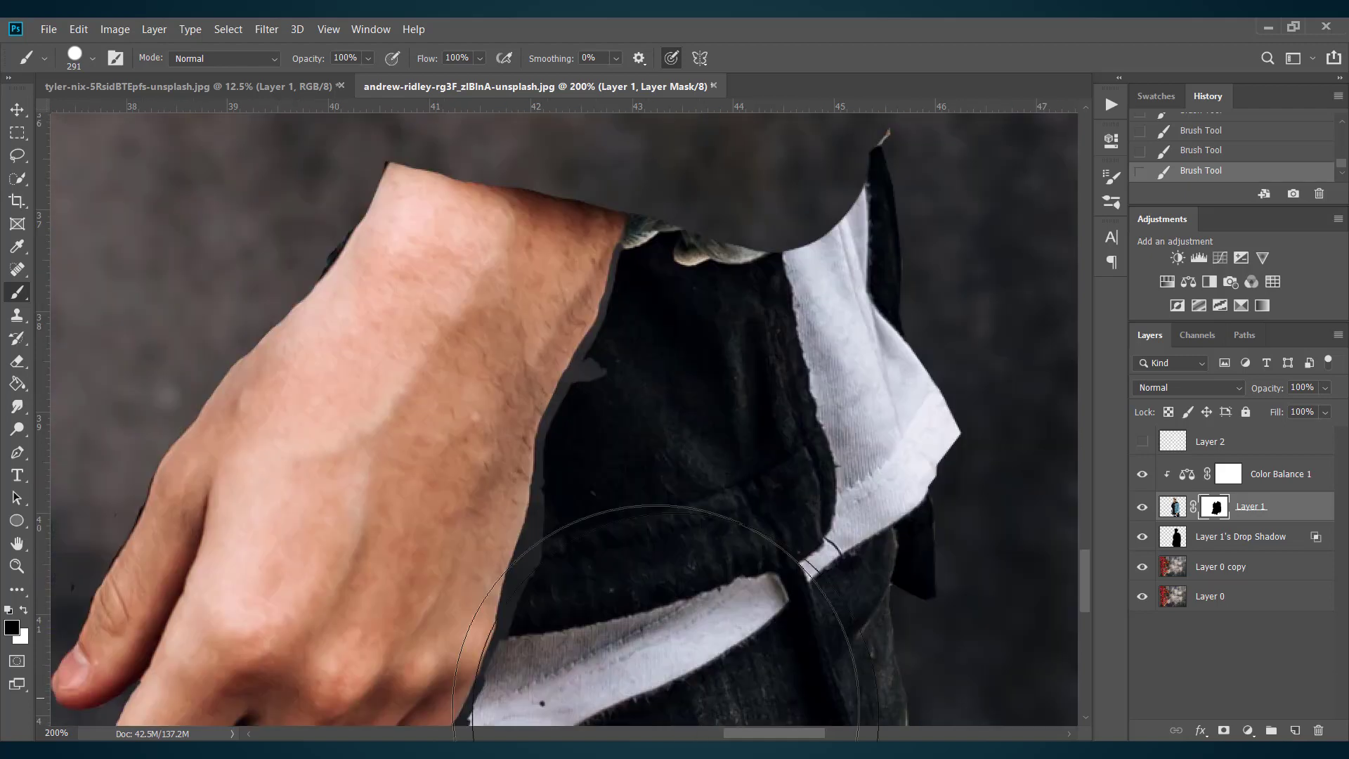
pyautogui.moveTo(769, 733); pyautogui.dragTo(718, 733)
pyautogui.moveTo(1084, 577); pyautogui.dragTo(1084, 600)
pyautogui.click(92, 58)
pyautogui.moveTo(86, 102); pyautogui.dragTo(69, 102)
pyautogui.press('Return')
pyautogui.moveTo(454, 495); pyautogui.dragTo(415, 573)
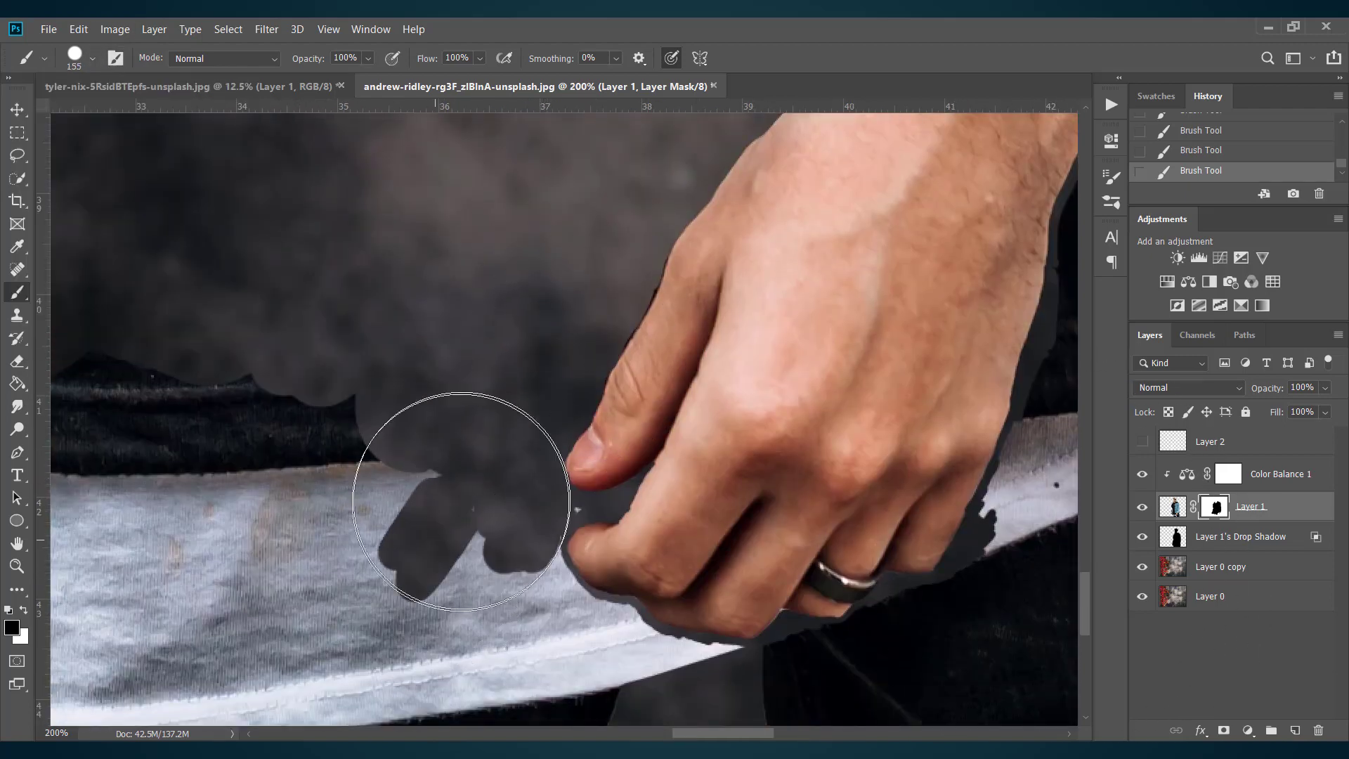
pyautogui.hotkey('ctrl', 'z')
# Step: Try to erase the white shirt below and on both sides of the fingers with broad mask strokes
pyautogui.moveTo(512, 488)
pyautogui.mouseDown()
pyautogui.moveTo(512, 506)
pyautogui.moveTo(616, 614)
pyautogui.mouseUp()
pyautogui.moveTo(632, 626)
pyautogui.mouseDown()
pyautogui.moveTo(693, 650)
pyautogui.moveTo(1003, 593)
pyautogui.moveTo(952, 574)
pyautogui.mouseUp()
pyautogui.moveTo(376, 566)
pyautogui.mouseDown()
pyautogui.moveTo(412, 506)
pyautogui.moveTo(635, 681)
pyautogui.mouseUp()
# Step: Undo the latest shirt-erasing strokes by stepping back to an earlier brush state in the history
pyautogui.hotkey('ctrl', '-')
pyautogui.hotkey('ctrl', '-')
pyautogui.hotkey('ctrl', '-')
pyautogui.moveTo(445, 456)
pyautogui.mouseDown()
pyautogui.moveTo(445, 420)
pyautogui.moveTo(506, 466)
pyautogui.moveTo(551, 458)
pyautogui.mouseUp()
pyautogui.hotkey('ctrl', 'z')
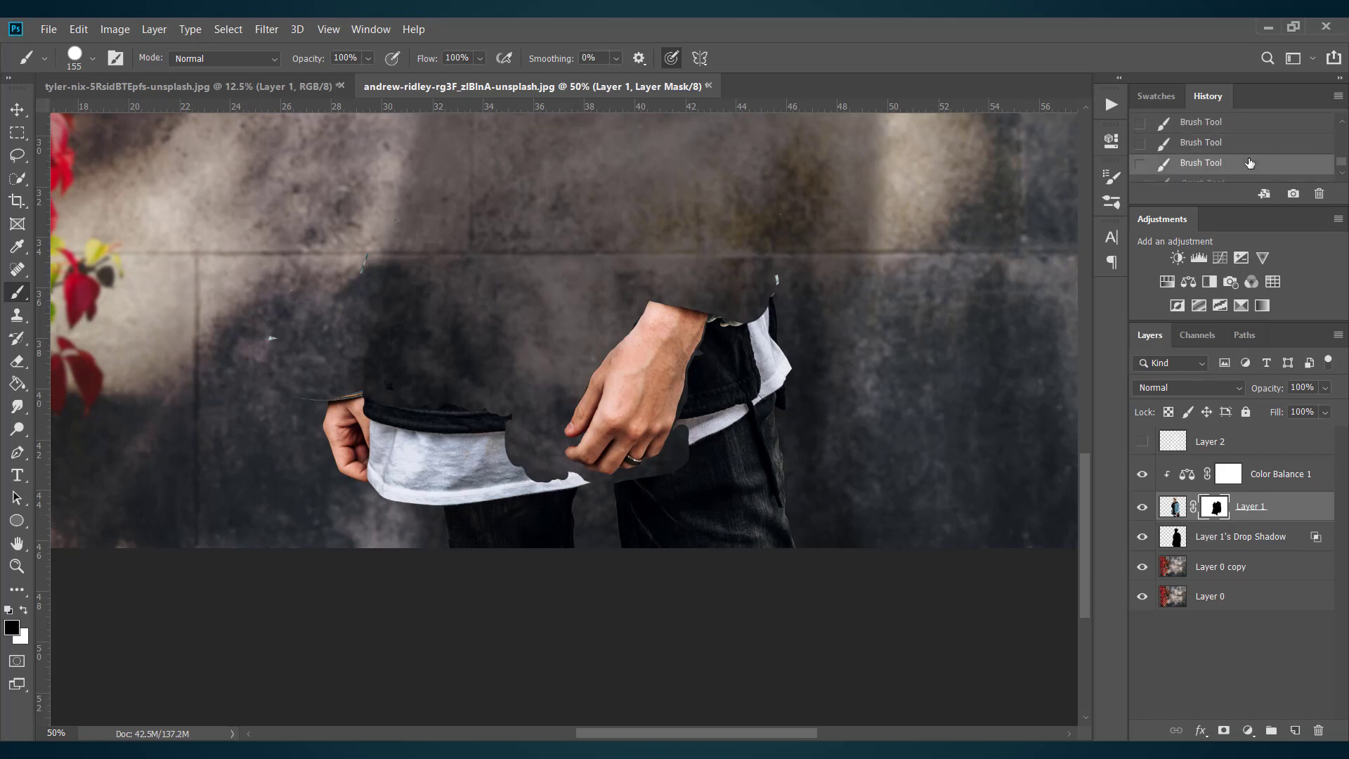
pyautogui.click(1259, 143)
pyautogui.click(1269, 124)
# Step: Mask out the white shirt and remaining dark hoodie fabric between and around both hands, down to the top of the trousers
pyautogui.moveTo(737, 405)
pyautogui.mouseDown()
pyautogui.moveTo(676, 449)
pyautogui.moveTo(763, 358)
pyautogui.moveTo(757, 390)
pyautogui.mouseUp()
pyautogui.hotkey('ctrl', 'z')
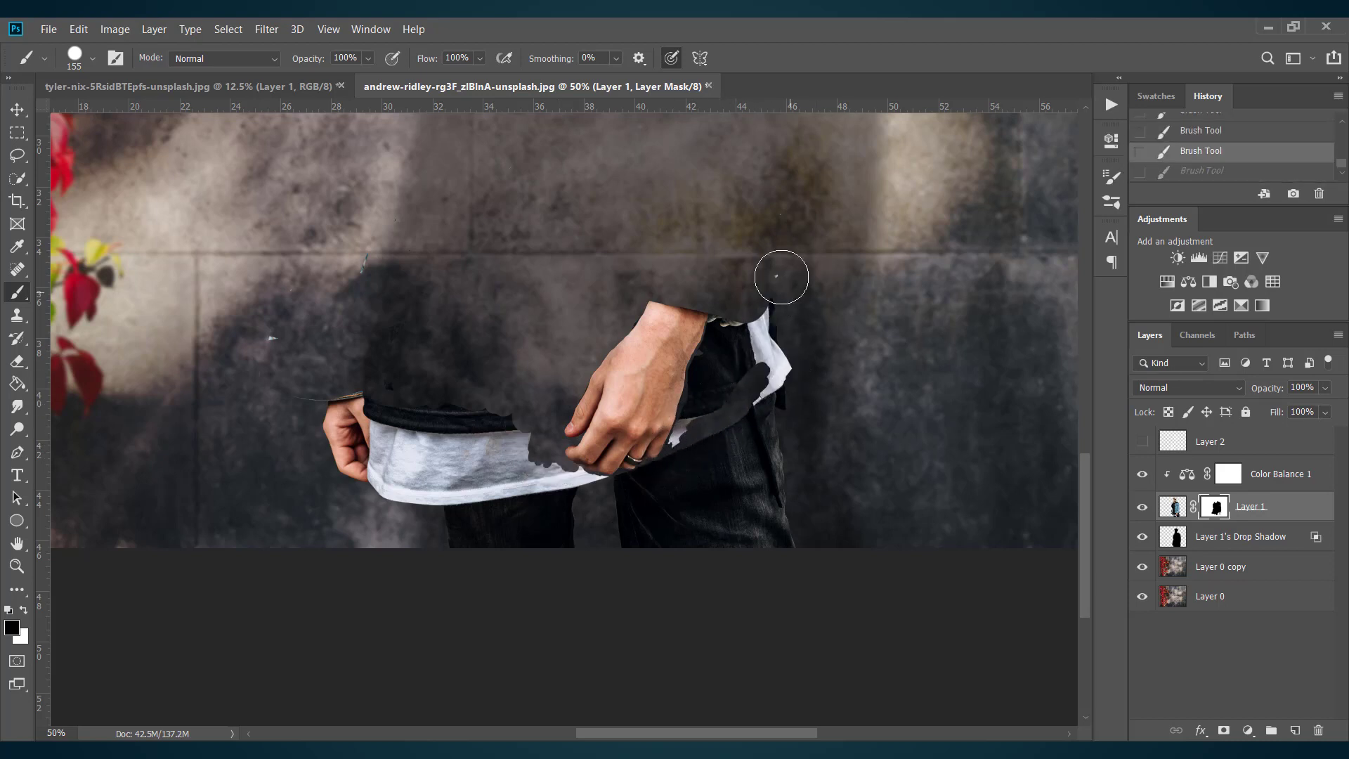
pyautogui.moveTo(780, 277)
pyautogui.mouseDown()
pyautogui.moveTo(750, 397)
pyautogui.moveTo(718, 306)
pyautogui.moveTo(714, 377)
pyautogui.moveTo(694, 370)
pyautogui.mouseUp()
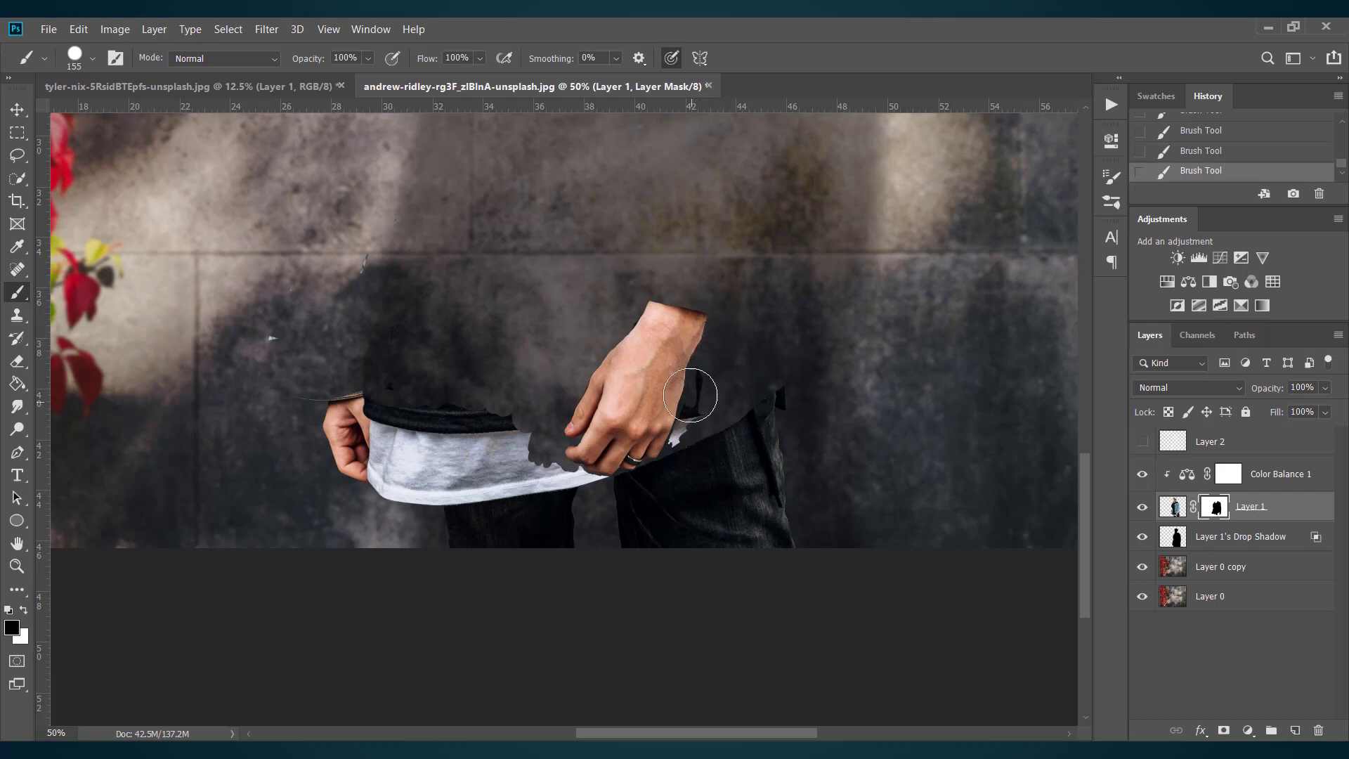
pyautogui.moveTo(502, 460)
pyautogui.mouseDown()
pyautogui.moveTo(445, 409)
pyautogui.moveTo(545, 457)
pyautogui.moveTo(420, 427)
pyautogui.mouseUp()
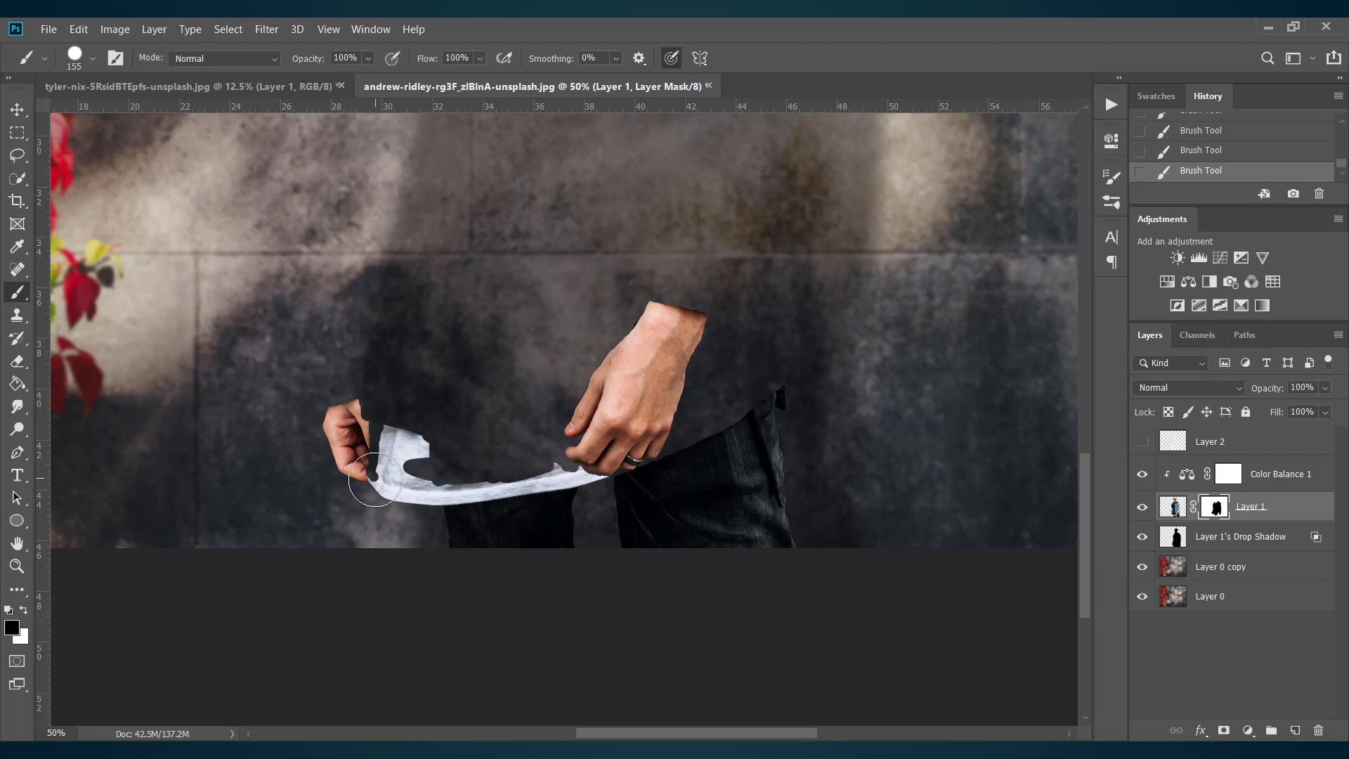
pyautogui.moveTo(374, 480); pyautogui.dragTo(461, 498)
pyautogui.moveTo(610, 478); pyautogui.dragTo(397, 487)
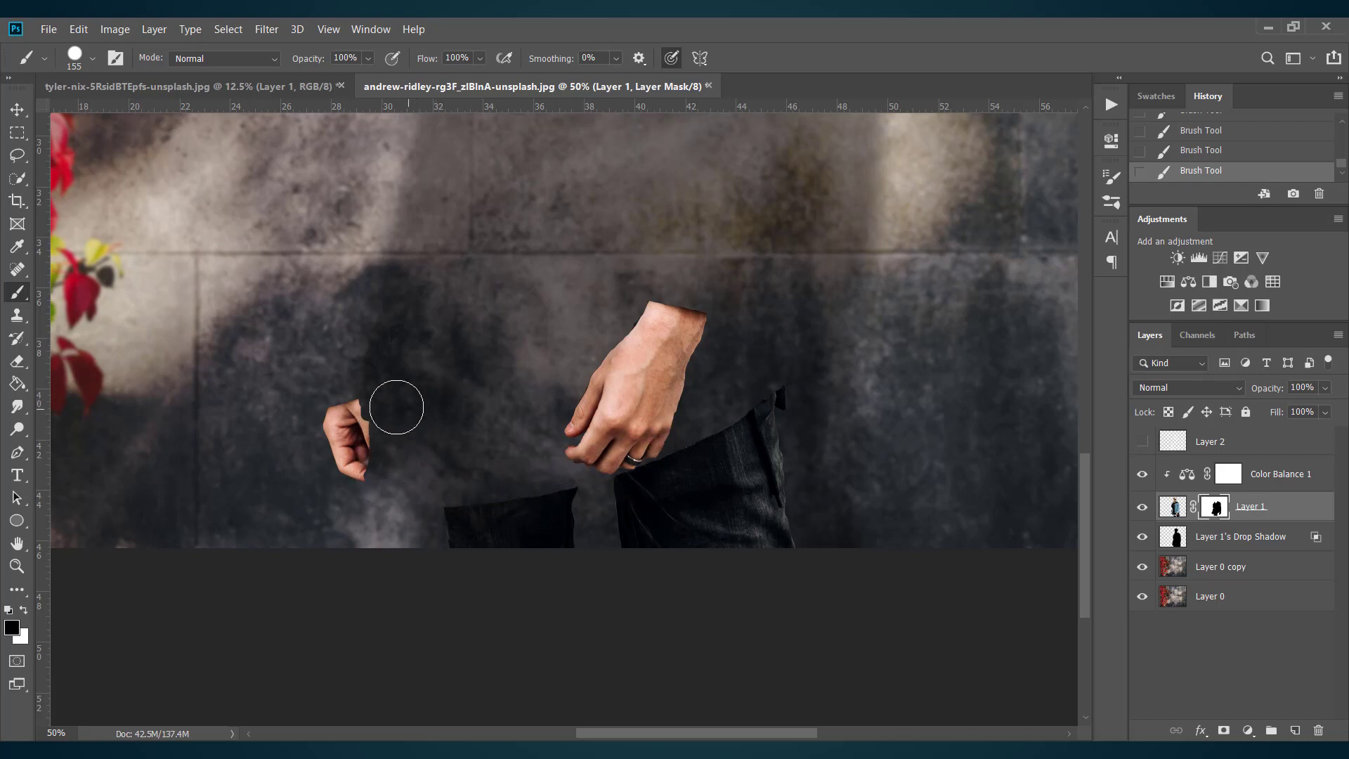
# Step: Show the doodle drawing on Layer 2 again over the masked figure, with the whole image in view
pyautogui.click(1143, 442)
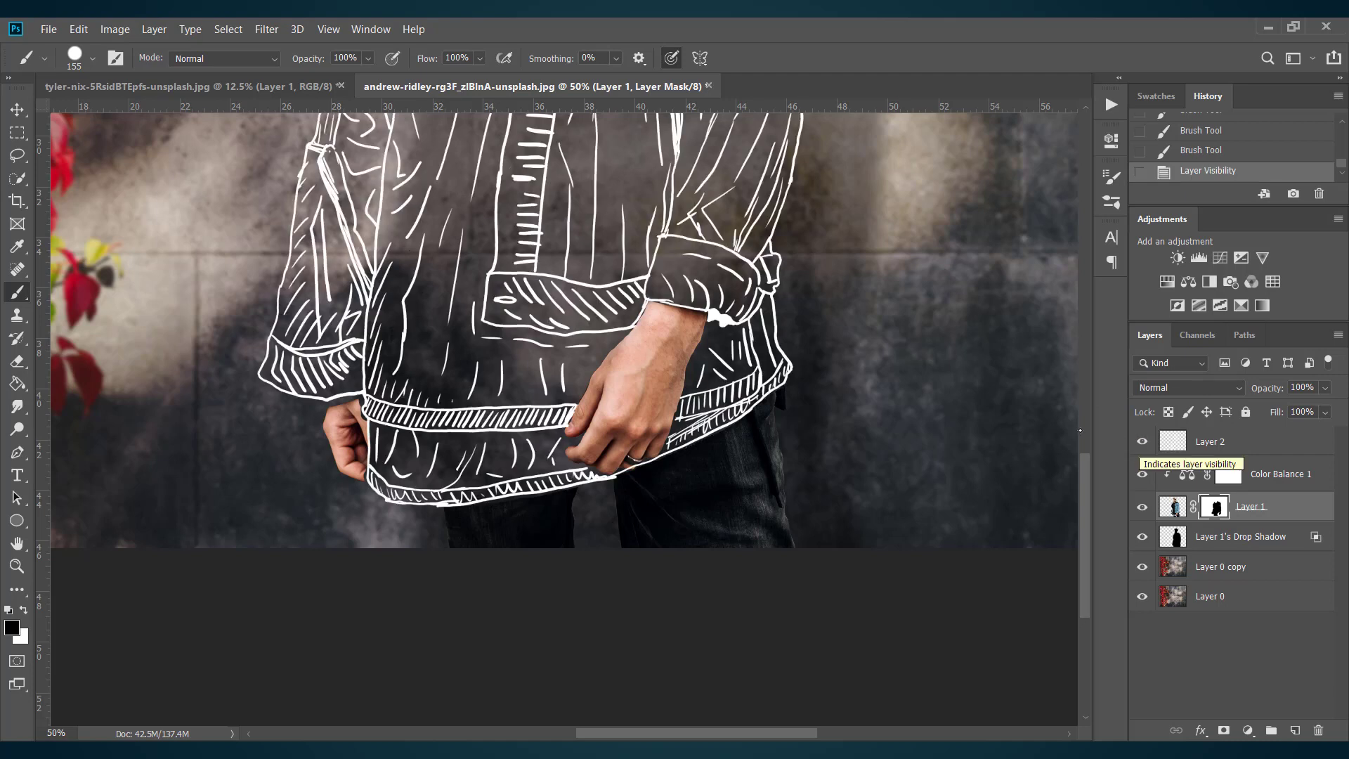
pyautogui.hotkey('ctrl', '-')
pyautogui.hotkey('ctrl', '-')
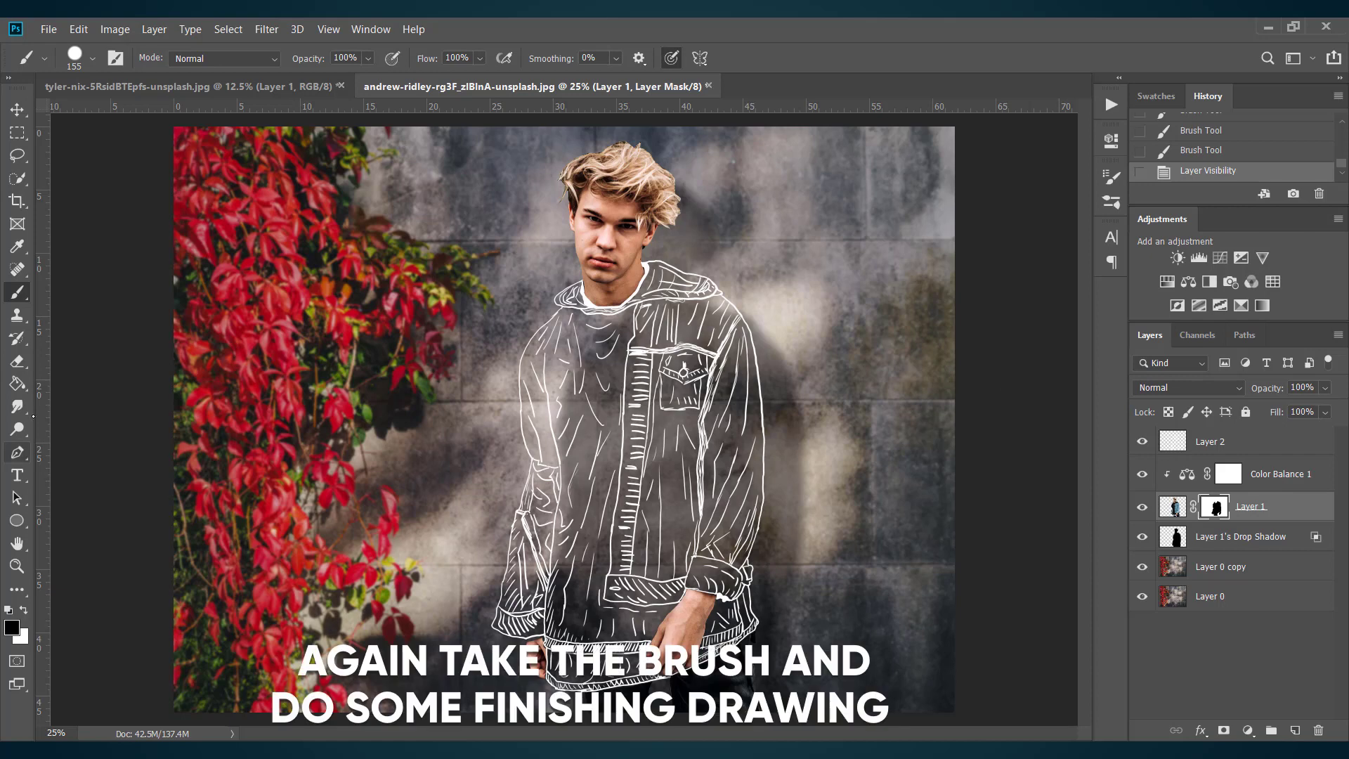
# Step: Set the foreground colour to white (ffffff) and make Layer 2 active for painting with the Brush tool
pyautogui.click(17, 452)
pyautogui.click(12, 627)
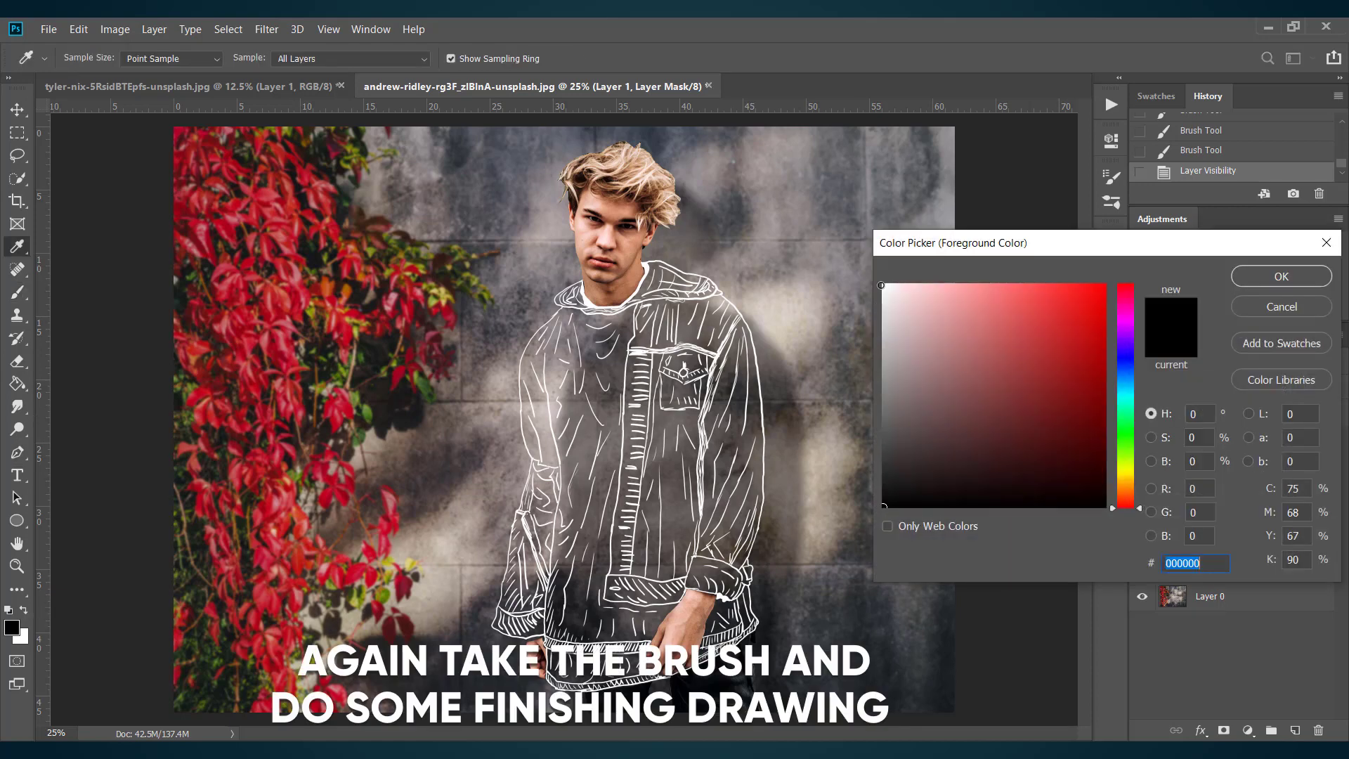
pyautogui.write('ffffff')
pyautogui.click(1281, 276)
pyautogui.click(1223, 442)
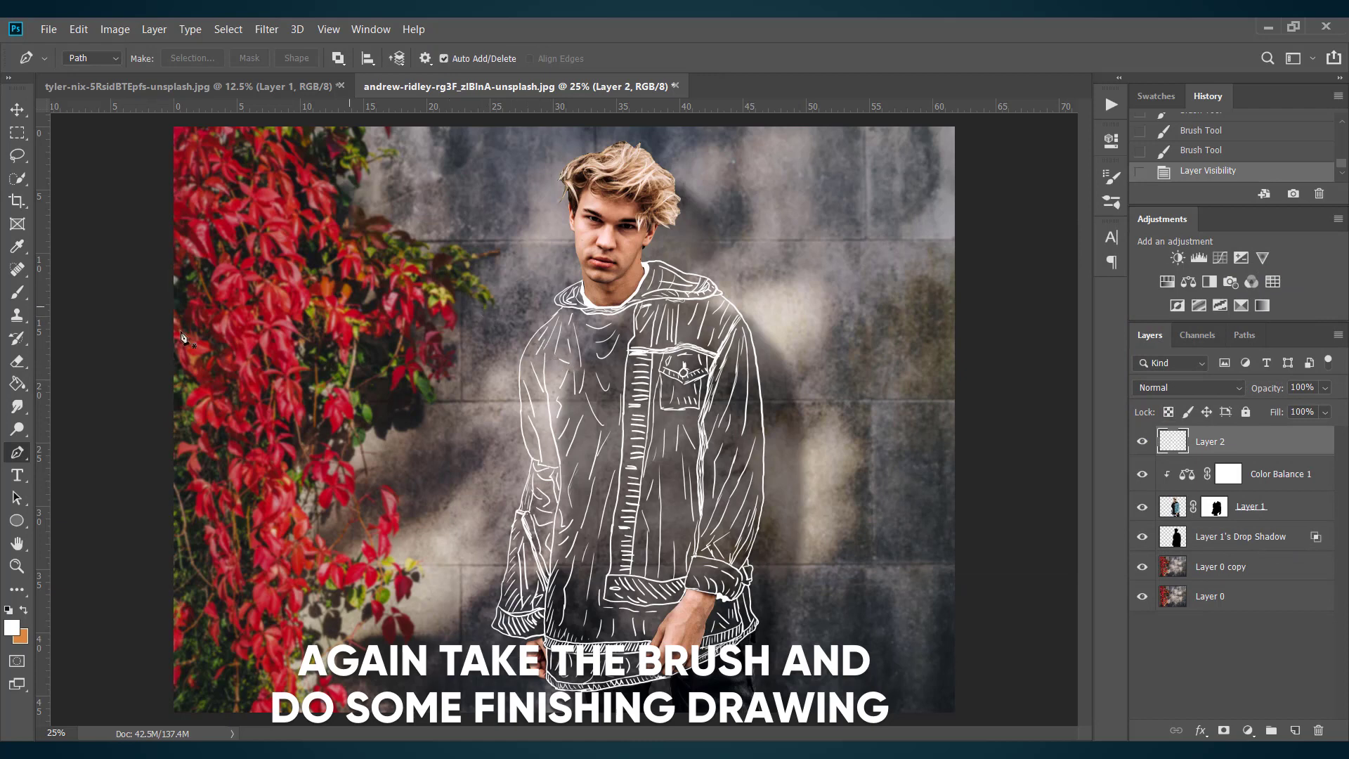
pyautogui.press('b')
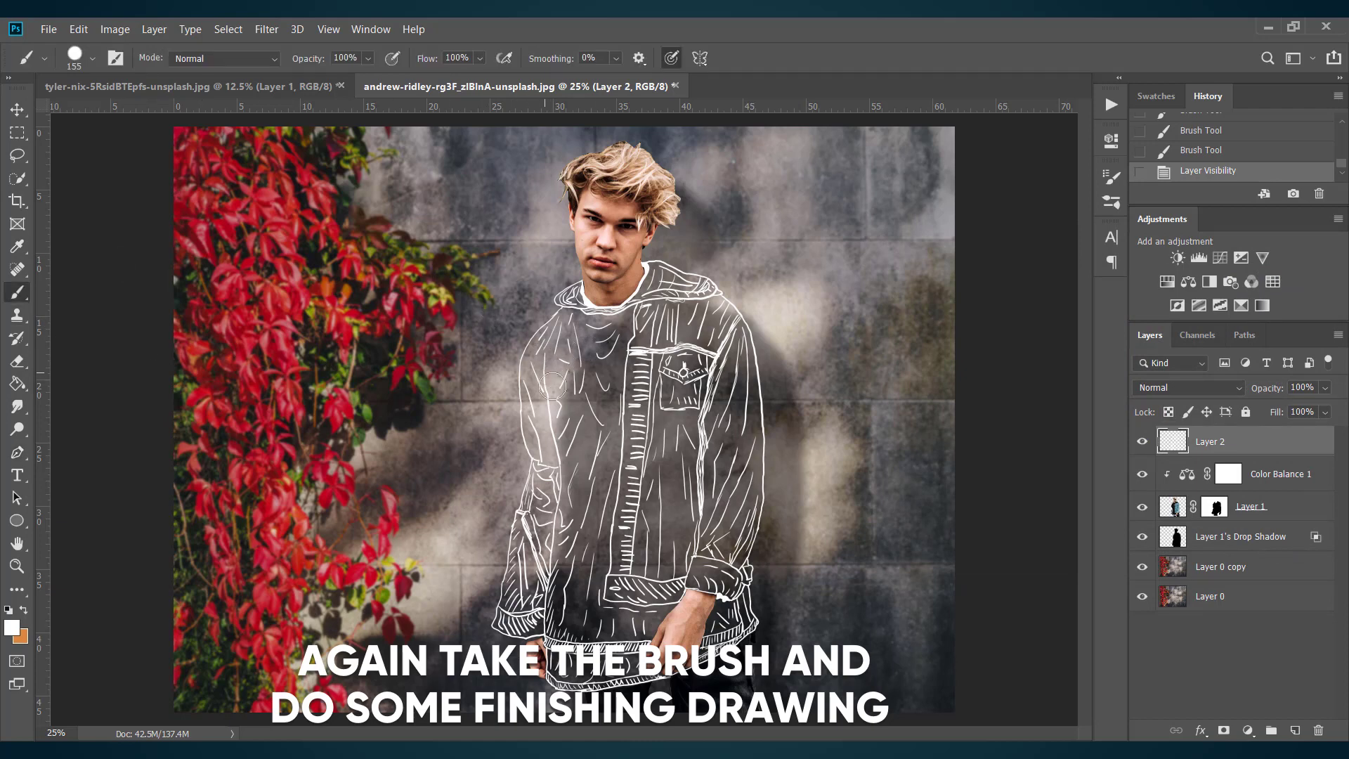
# Step: Thicken the doodled jacket's front, sleeve, hem and hood outlines with white strokes and add fold lines across the chest and torso
pyautogui.moveTo(631, 362); pyautogui.dragTo(623, 469)
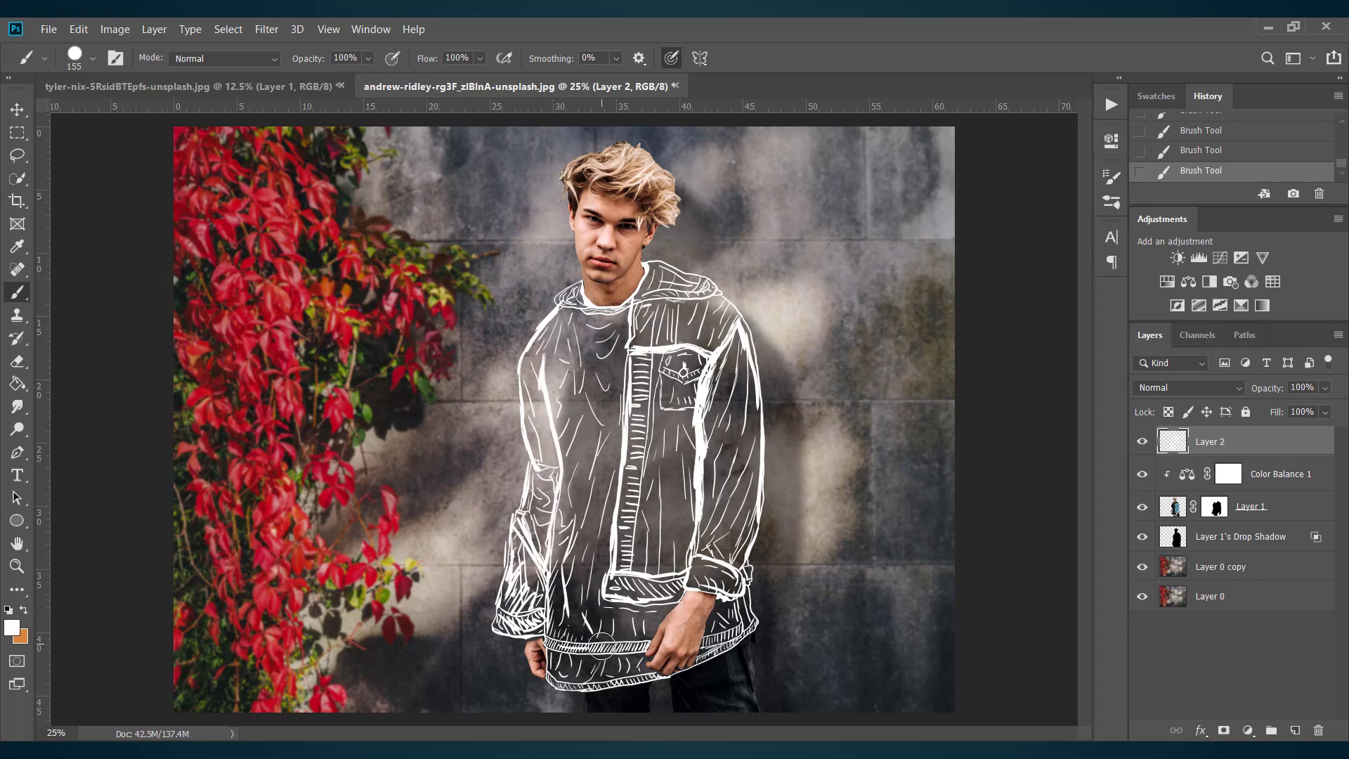
pyautogui.moveTo(555, 680); pyautogui.dragTo(587, 685)
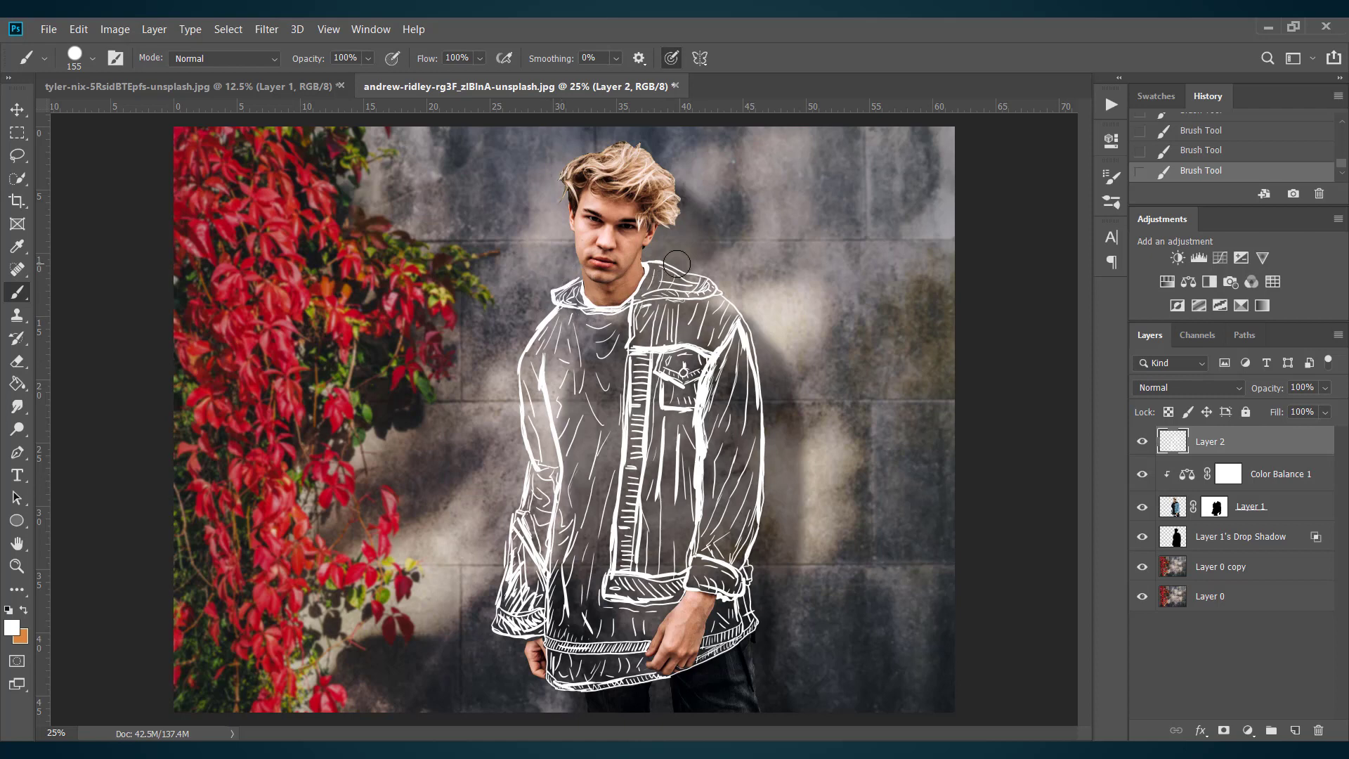
pyautogui.moveTo(706, 288); pyautogui.dragTo(654, 298)
pyautogui.moveTo(570, 321)
pyautogui.mouseDown()
pyautogui.moveTo(615, 337)
pyautogui.moveTo(564, 351)
pyautogui.moveTo(612, 364)
pyautogui.moveTo(570, 396)
pyautogui.moveTo(565, 383)
pyautogui.moveTo(612, 392)
pyautogui.moveTo(541, 381)
pyautogui.moveTo(564, 351)
pyautogui.moveTo(552, 374)
pyautogui.moveTo(580, 496)
pyautogui.mouseUp()
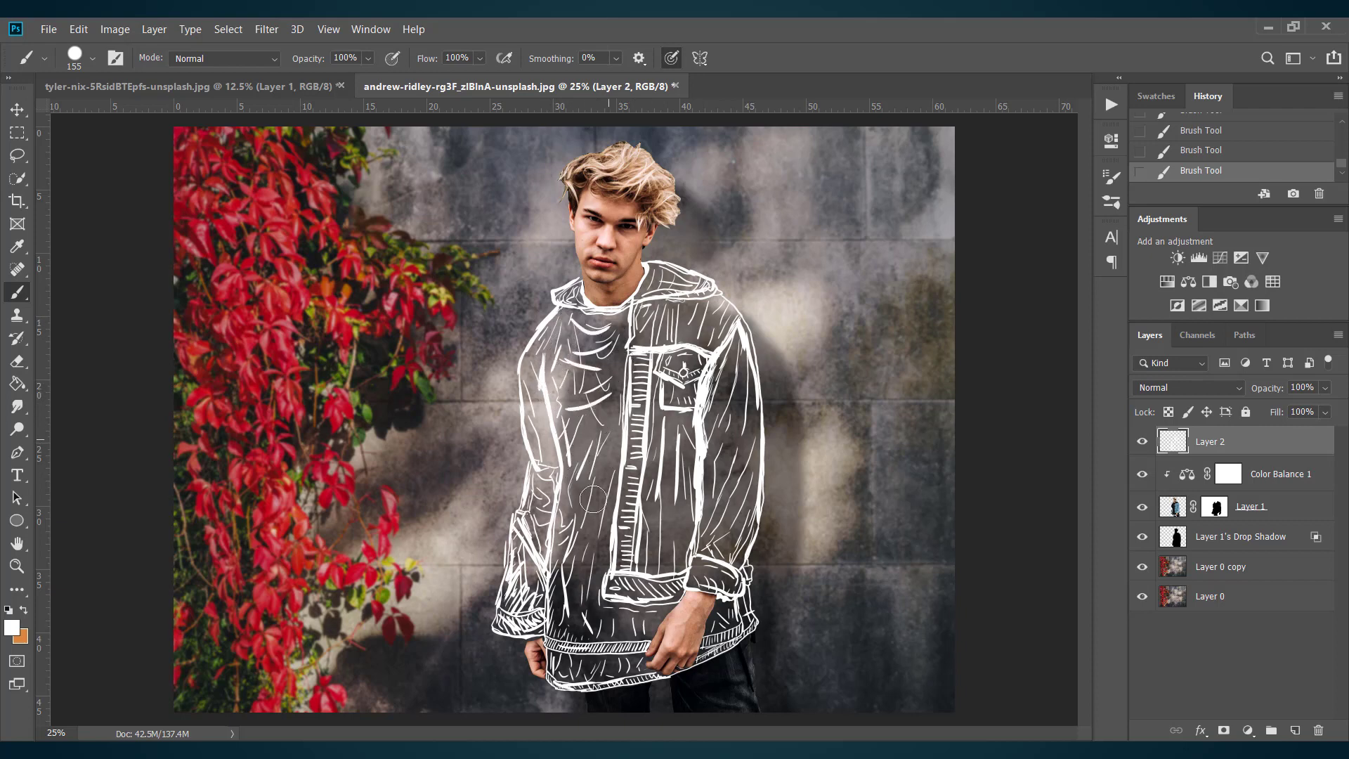
pyautogui.moveTo(606, 450); pyautogui.dragTo(590, 521)
# Step: Paint white hatch strokes on the rolled cuff and along the lower part of its sleeve, and add lines down the opposite sleeve
pyautogui.moveTo(699, 561); pyautogui.dragTo(693, 583)
pyautogui.moveTo(706, 562); pyautogui.dragTo(707, 587)
pyautogui.moveTo(719, 567); pyautogui.dragTo(721, 592)
pyautogui.moveTo(732, 574); pyautogui.dragTo(735, 591)
pyautogui.moveTo(744, 469); pyautogui.dragTo(728, 501)
pyautogui.moveTo(749, 475); pyautogui.dragTo(731, 528)
pyautogui.moveTo(753, 504); pyautogui.dragTo(734, 554)
pyautogui.moveTo(528, 394); pyautogui.dragTo(539, 527)
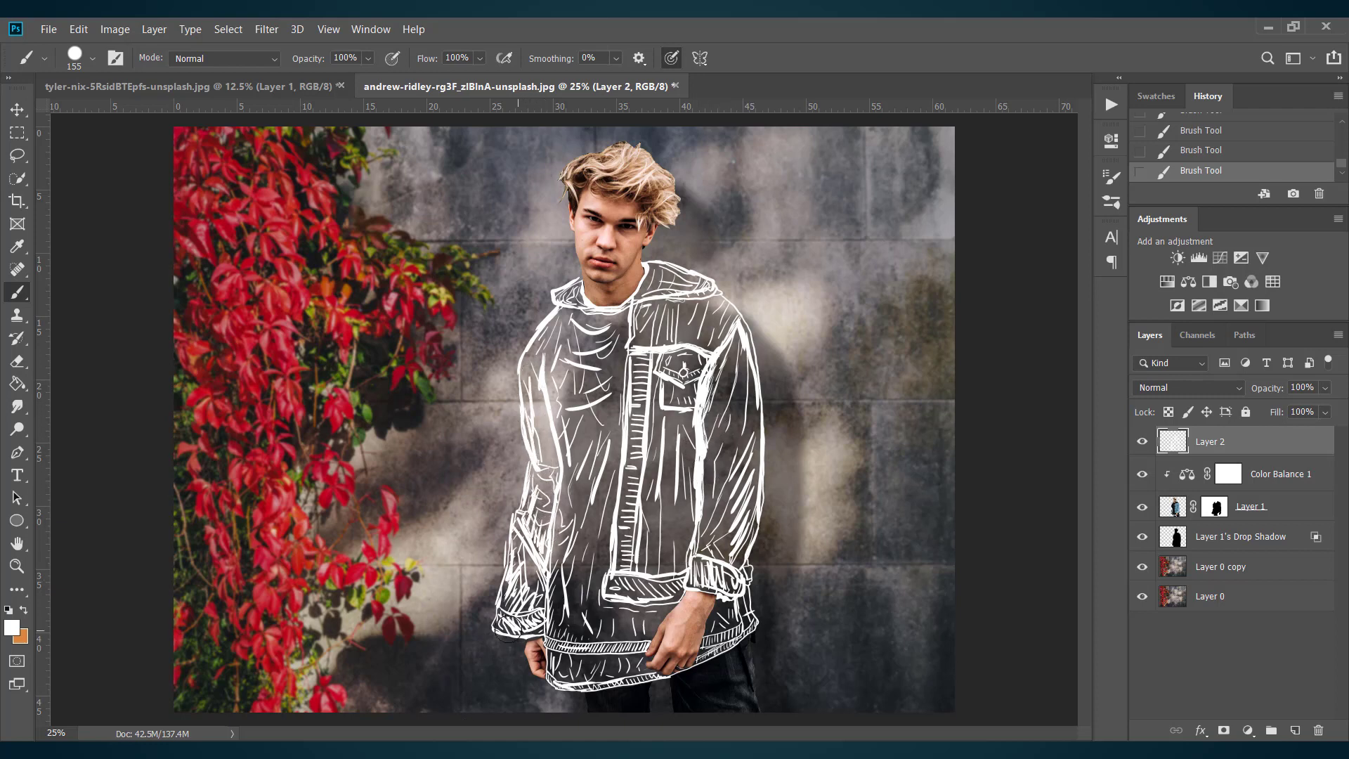
# Step: Reinforce the loose sleeve's cuff edge, the lower shirt hem and the jacket's waistband with extra white brush strokes
pyautogui.moveTo(492, 631); pyautogui.dragTo(528, 638)
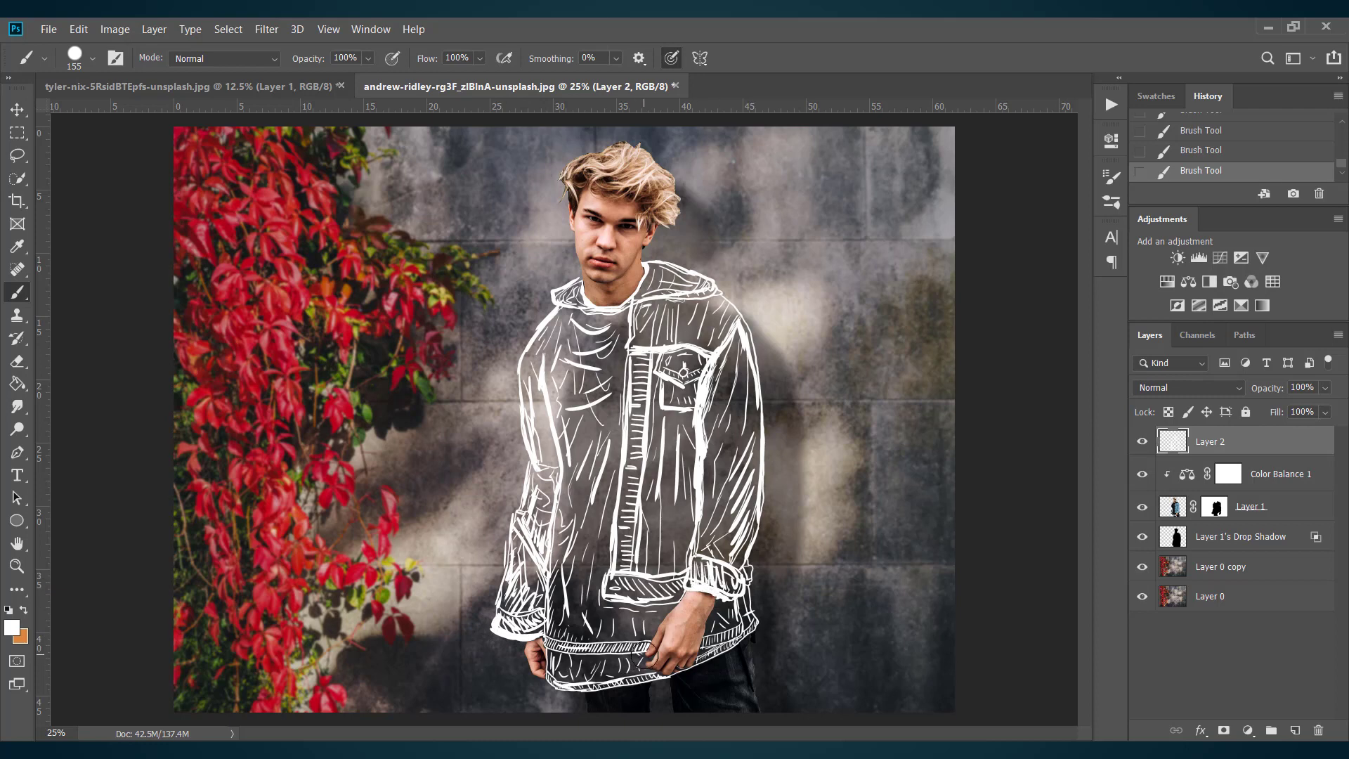
pyautogui.moveTo(646, 656)
pyautogui.mouseDown()
pyautogui.moveTo(667, 674)
pyautogui.moveTo(583, 664)
pyautogui.moveTo(570, 676)
pyautogui.mouseUp()
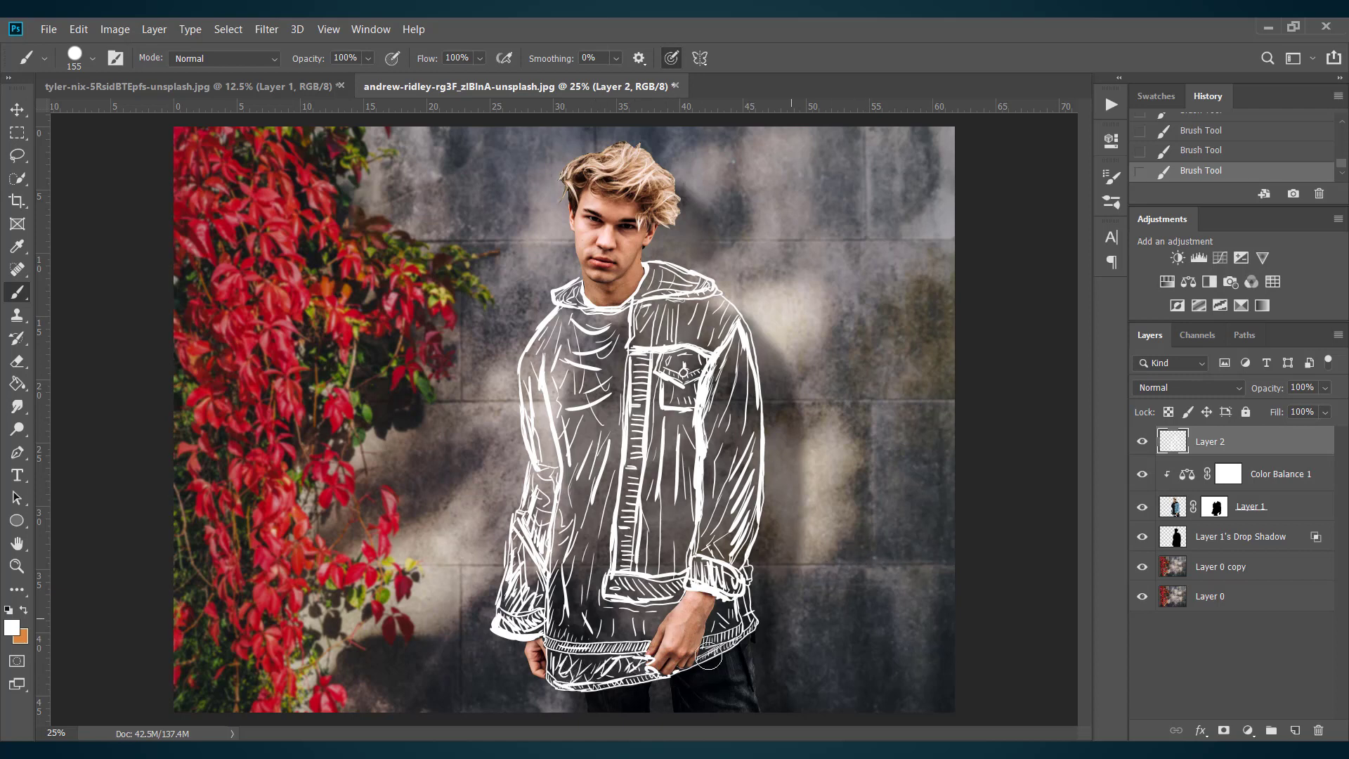
pyautogui.moveTo(756, 625)
pyautogui.mouseDown()
pyautogui.moveTo(693, 653)
pyautogui.moveTo(723, 652)
pyautogui.moveTo(759, 624)
pyautogui.moveTo(749, 604)
pyautogui.moveTo(744, 626)
pyautogui.moveTo(721, 600)
pyautogui.mouseUp()
pyautogui.moveTo(619, 596); pyautogui.dragTo(665, 591)
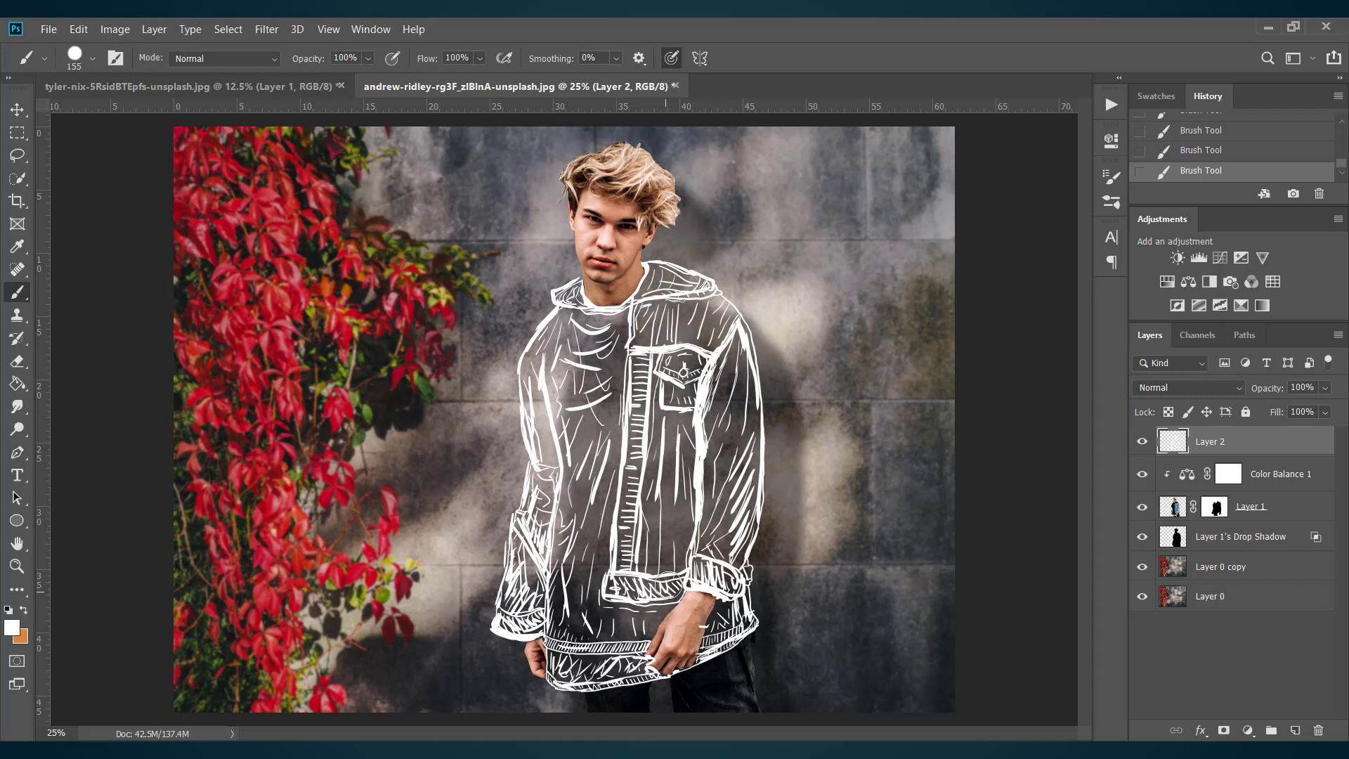